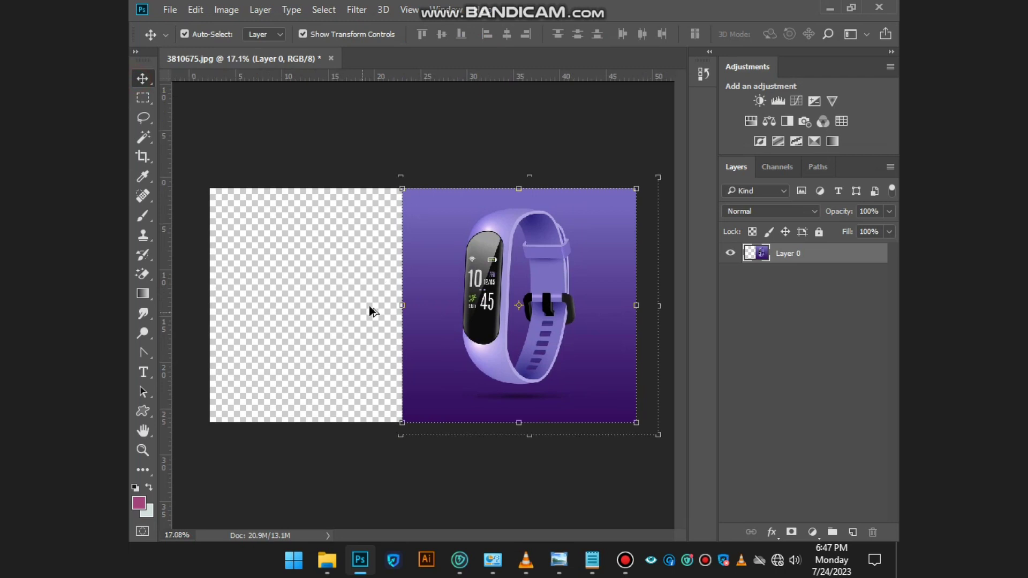
# Add a linear Gradient Fill layer using the Blue, Red, Yellow preset and place it beneath the watch image layer.
pyautogui.scroll(2, 369, 309)
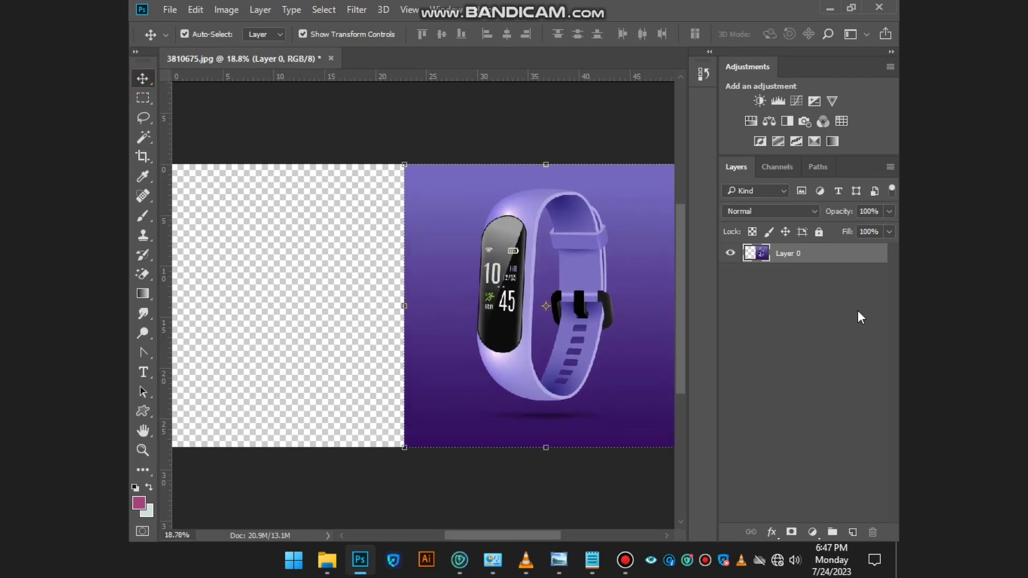
pyautogui.click(858, 310)
pyautogui.click(812, 533)
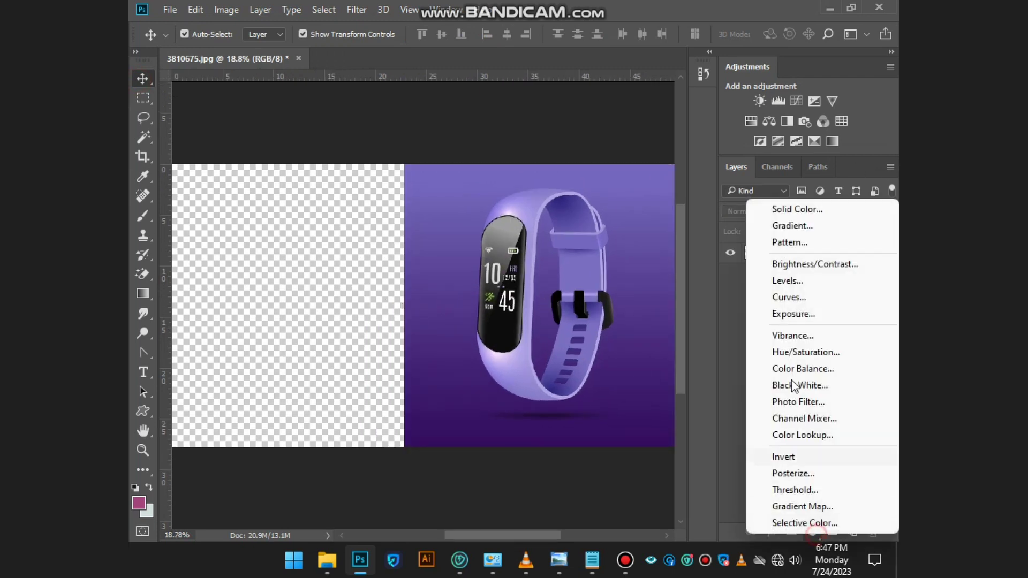
pyautogui.click(798, 227)
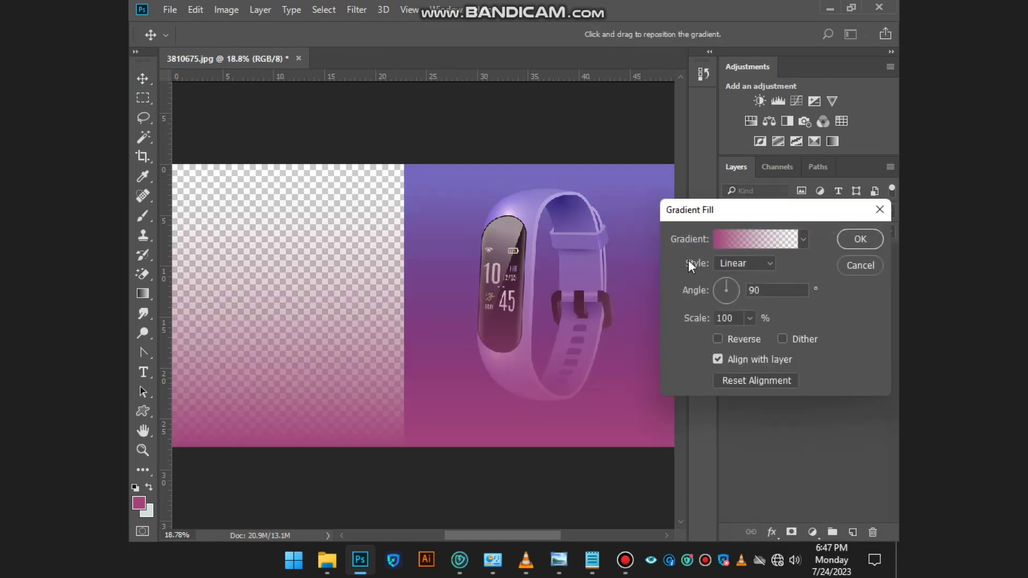
pyautogui.click(776, 238)
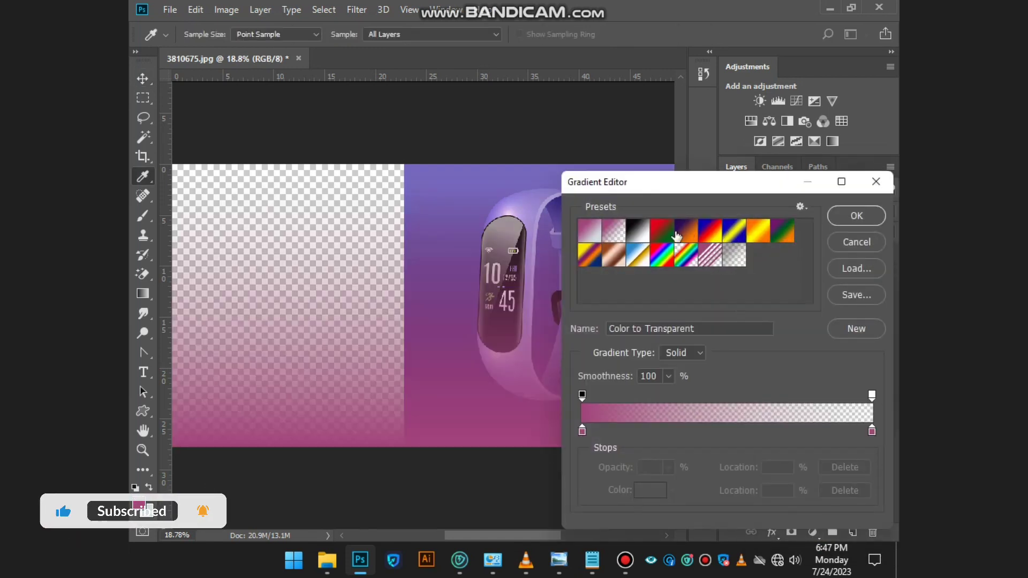
pyautogui.click(705, 240)
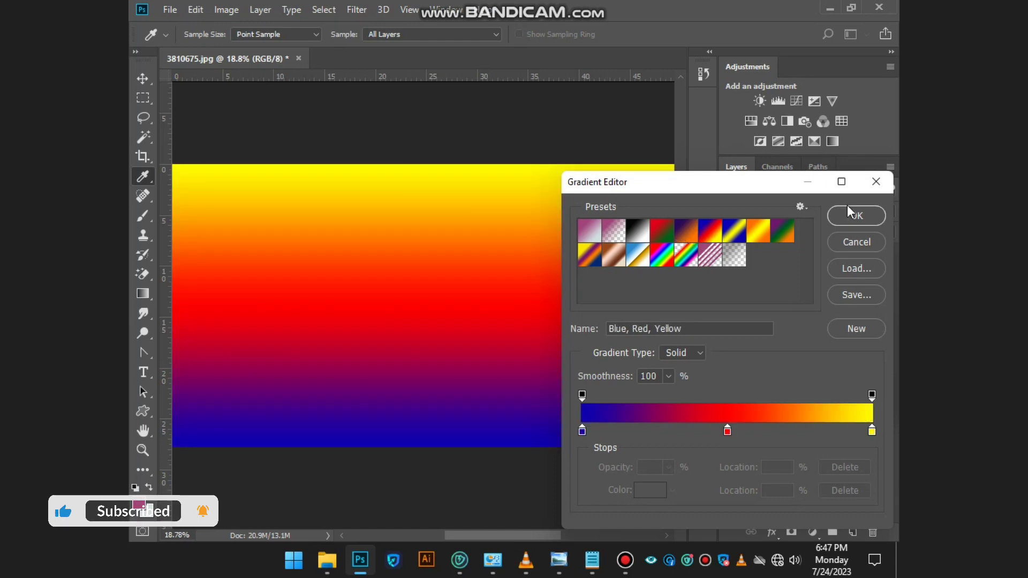
pyautogui.click(837, 216)
pyautogui.click(856, 241)
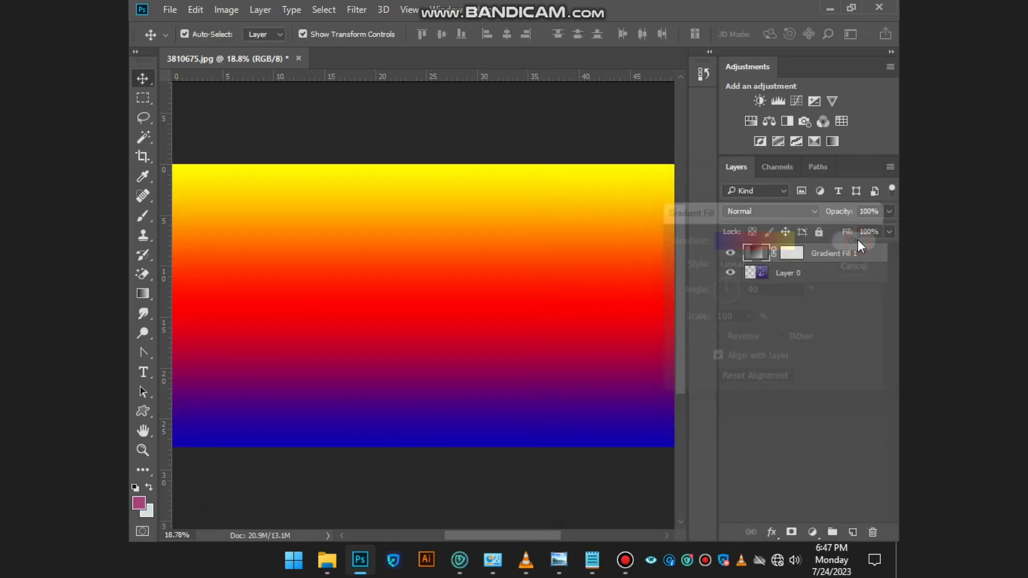
pyautogui.moveTo(857, 254); pyautogui.dragTo(855, 306)
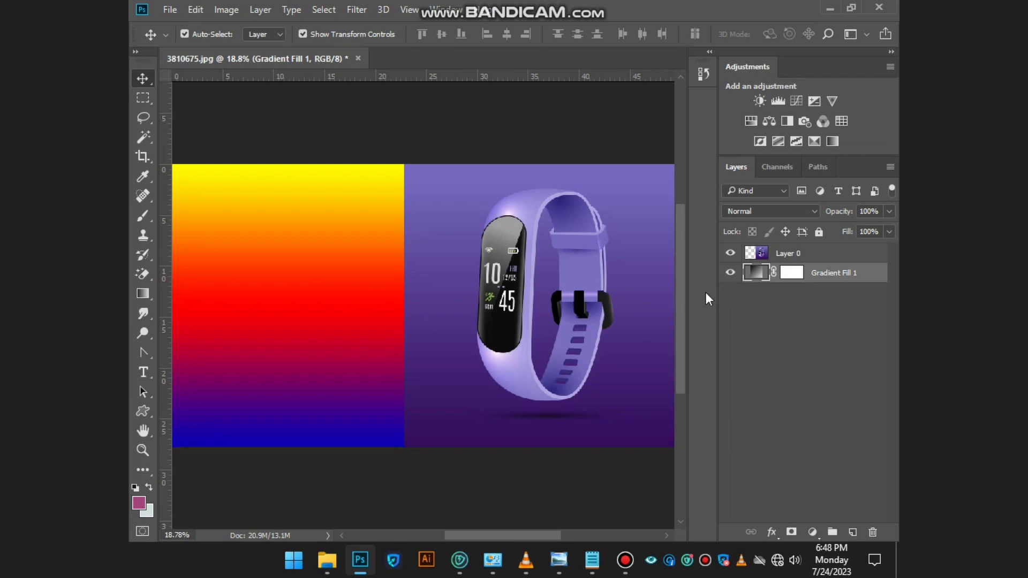
# Recolor the gradient fill's blue stop with dark purple #370d5f sampled from the bottom of the watch background.
pyautogui.doubleClick(761, 271)
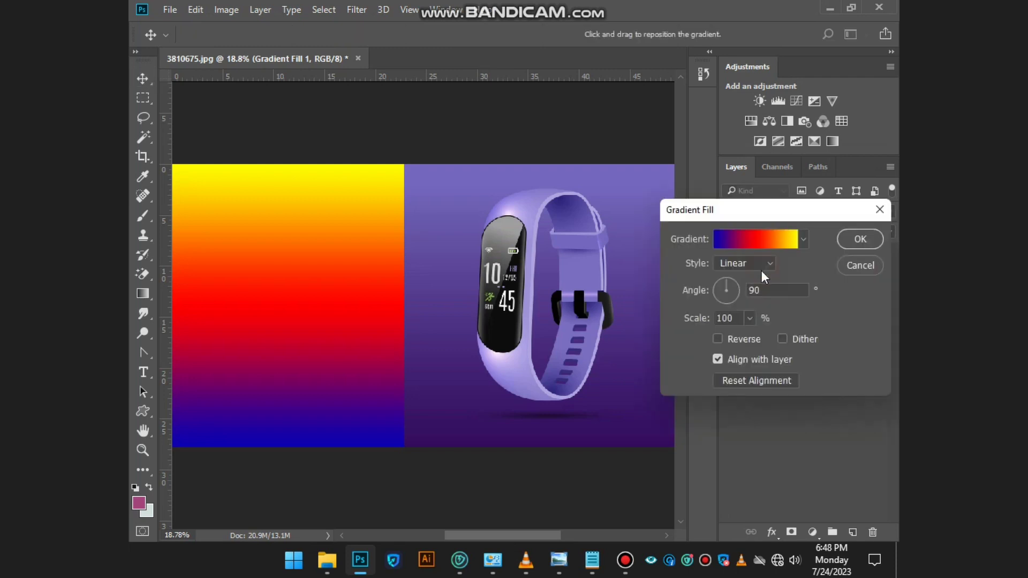
pyautogui.click(724, 240)
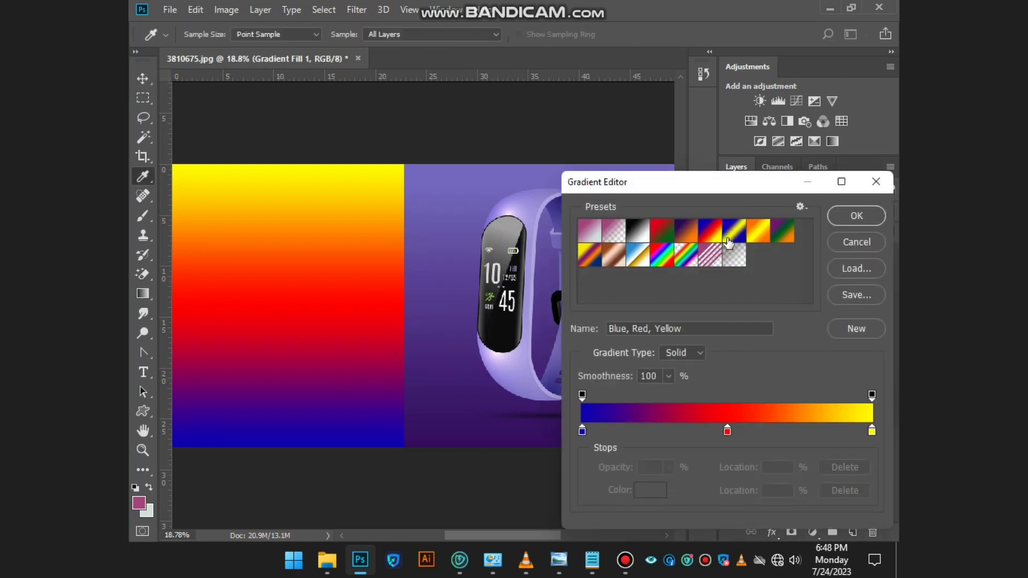
pyautogui.click(582, 432)
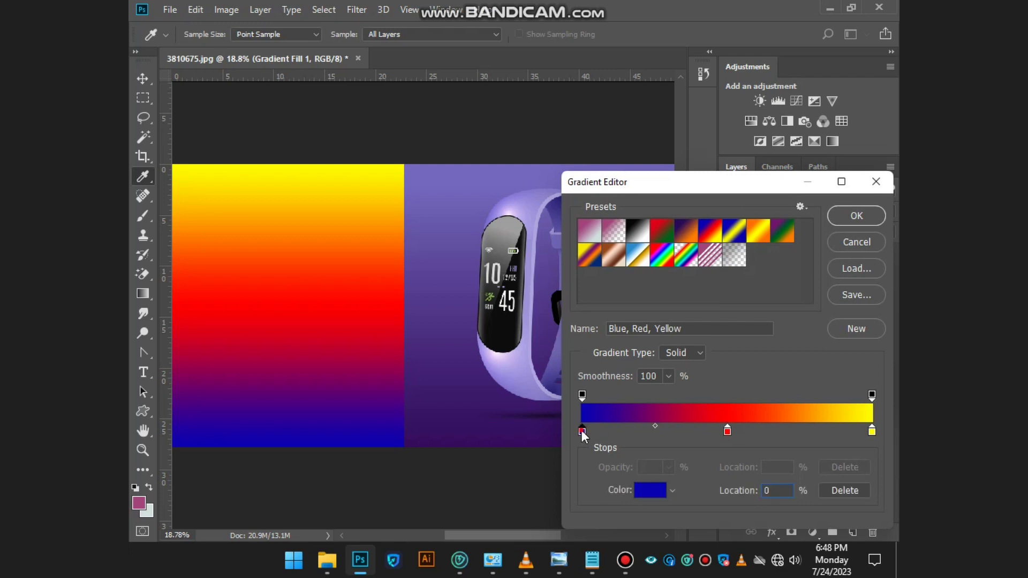
pyautogui.doubleClick(583, 432)
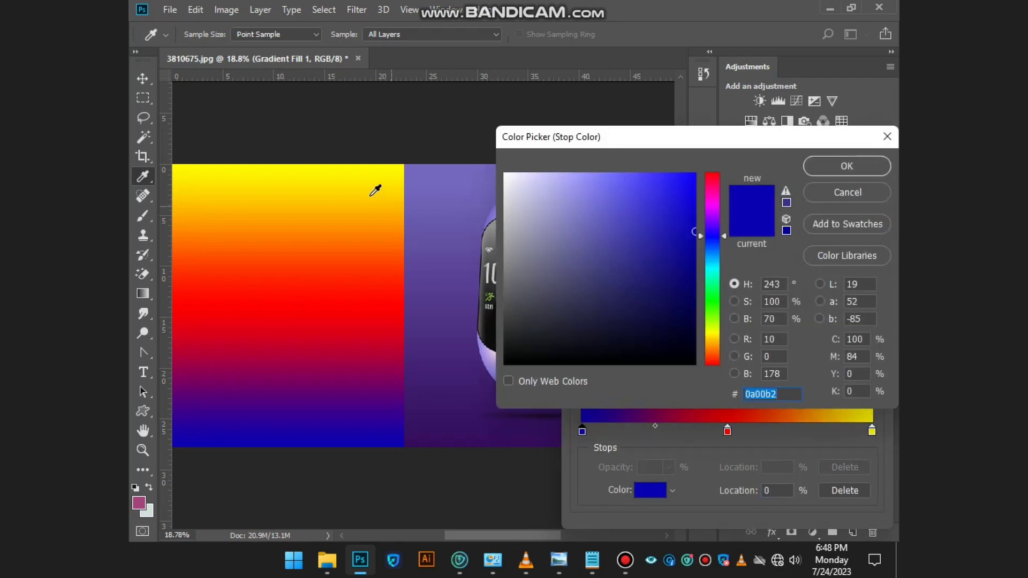
pyautogui.click(426, 180)
pyautogui.click(432, 436)
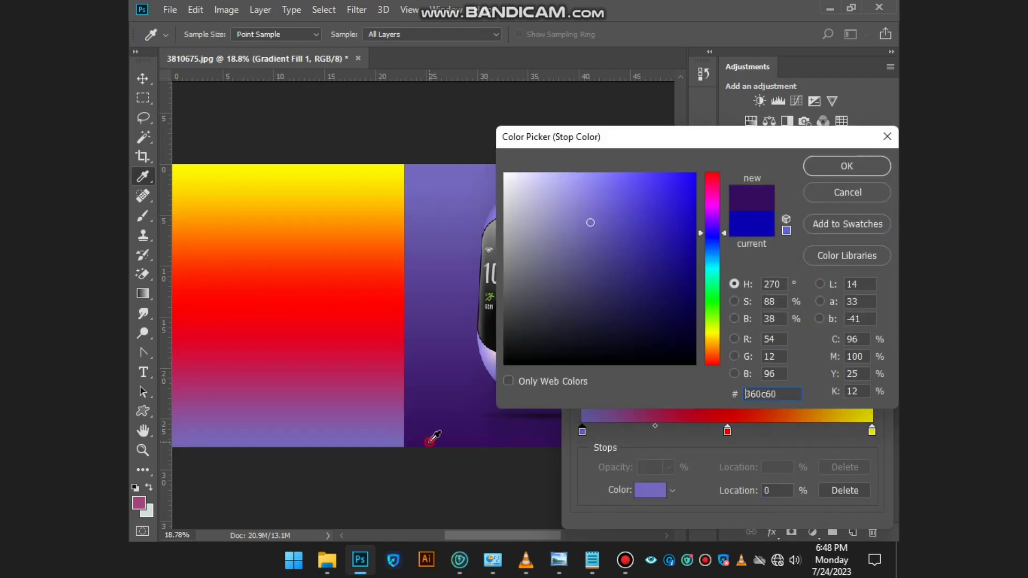
pyautogui.click(419, 436)
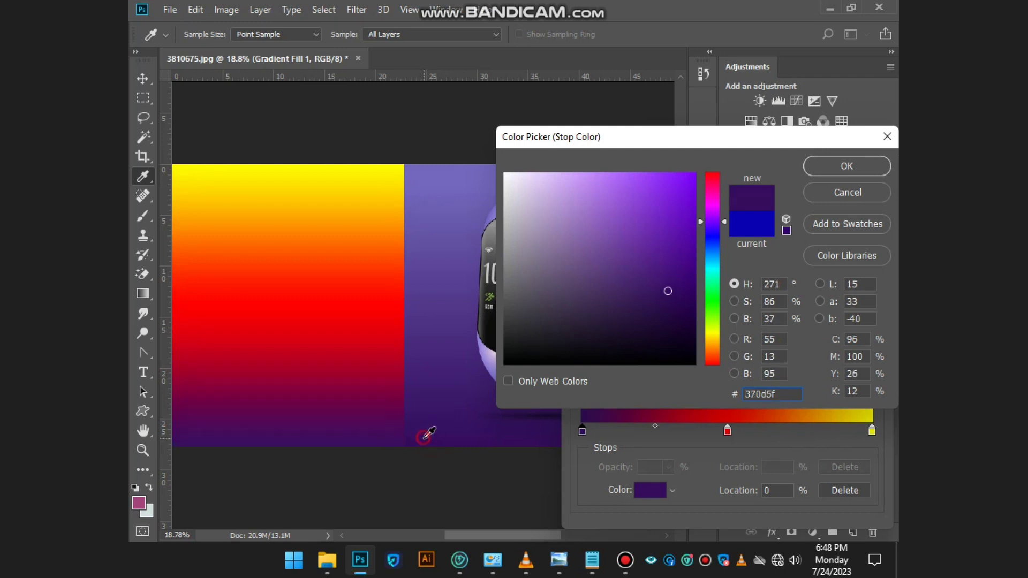
pyautogui.click(840, 173)
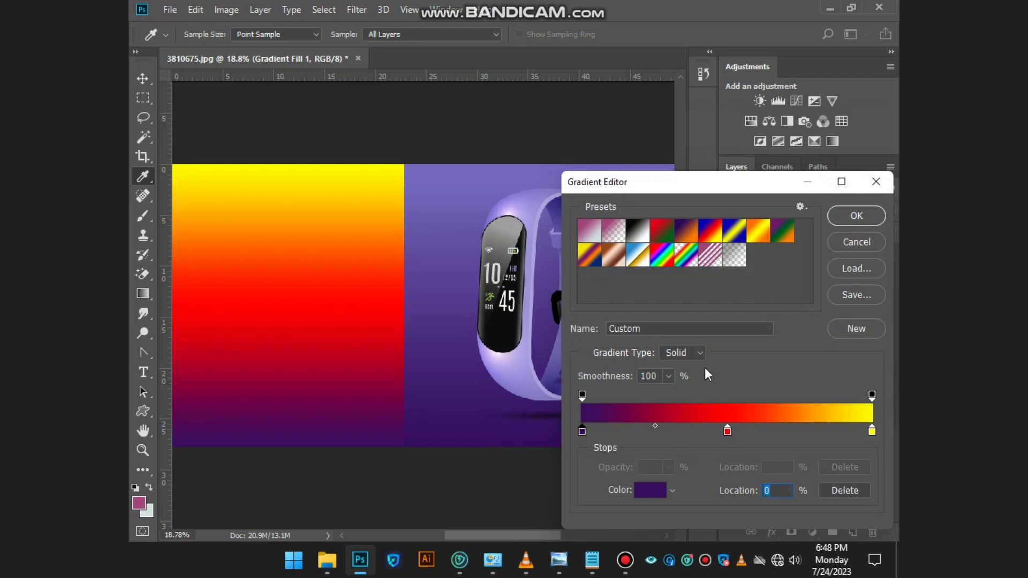
# Recolor the gradient's middle red stop with the purple sampled from mid-height of the watch background.
pyautogui.doubleClick(727, 431)
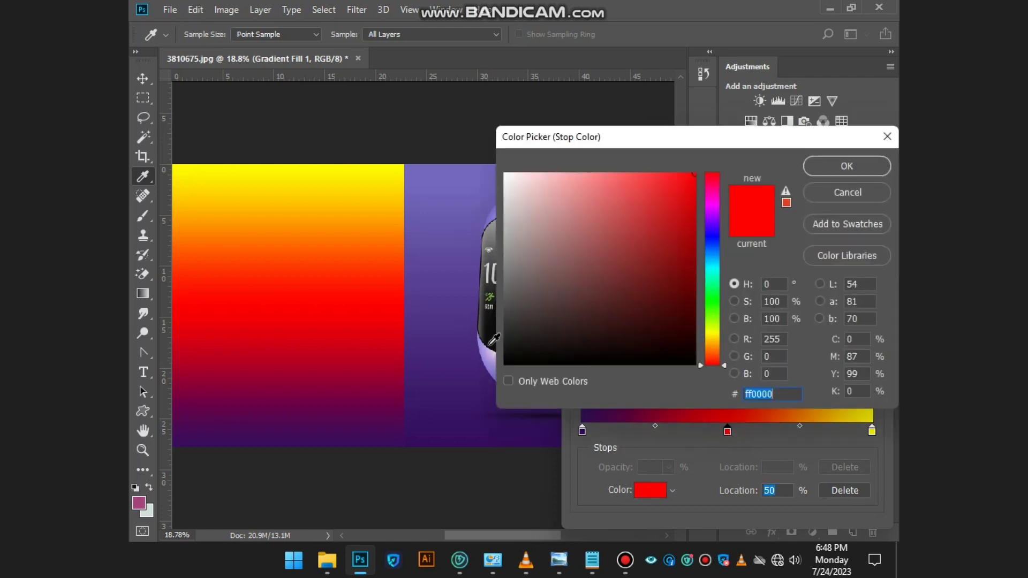
pyautogui.click(421, 303)
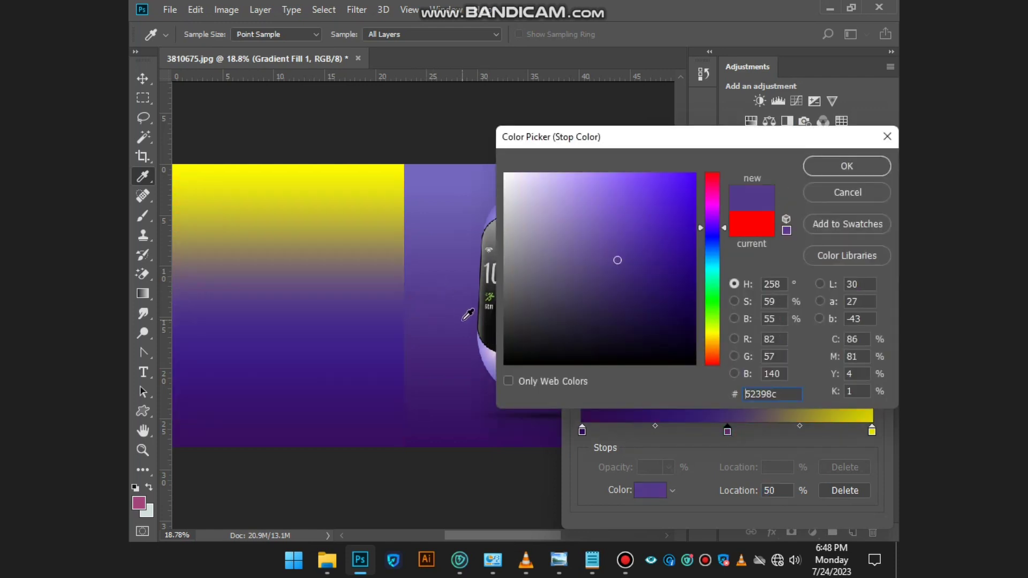
pyautogui.click(440, 303)
pyautogui.click(841, 166)
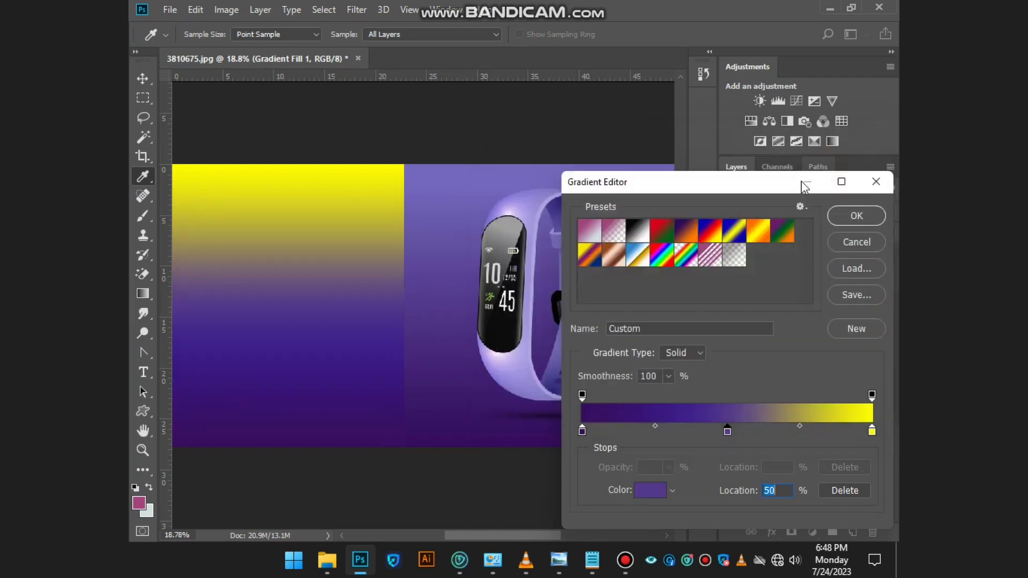
# Recolor the gradient's yellow end stop with #7468be sampled from the top of the watch background and apply the fill.
pyautogui.doubleClick(872, 431)
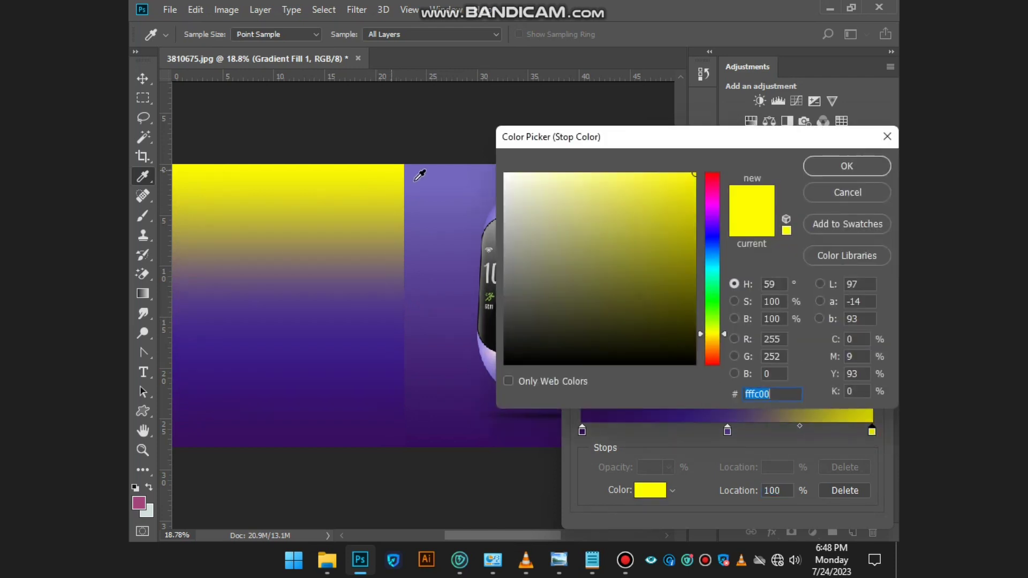
pyautogui.click(426, 185)
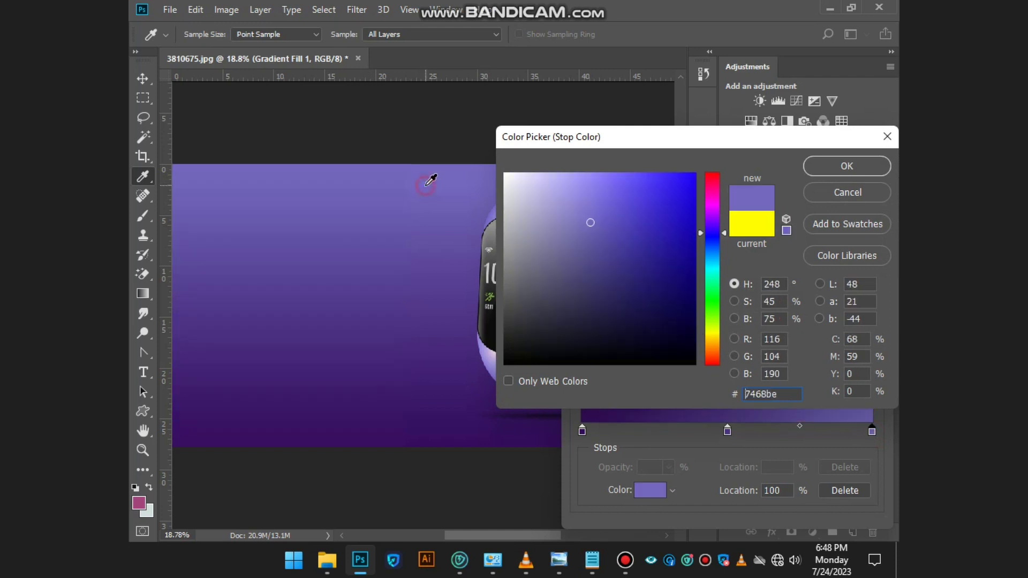
pyautogui.click(828, 166)
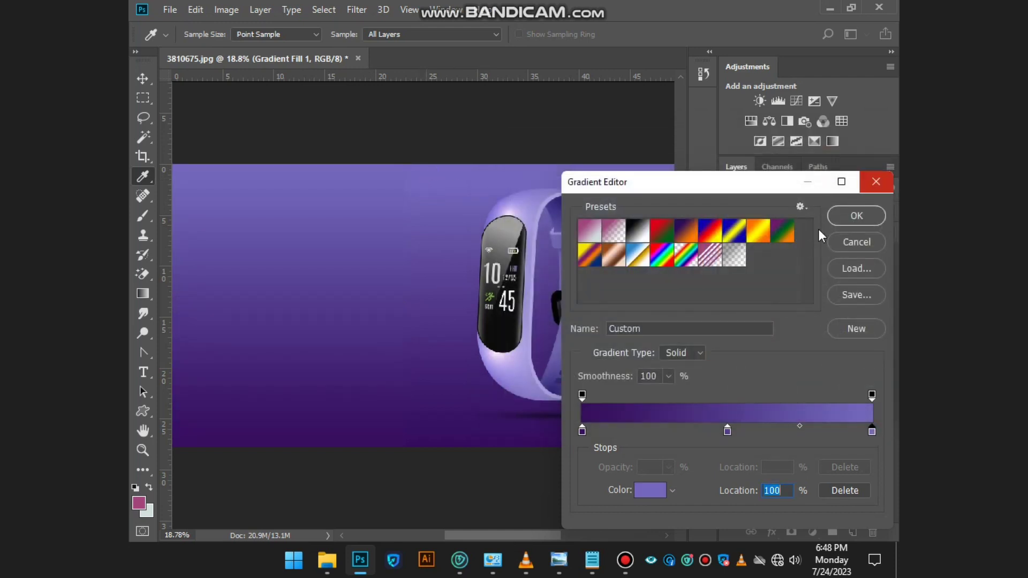
pyautogui.click(833, 217)
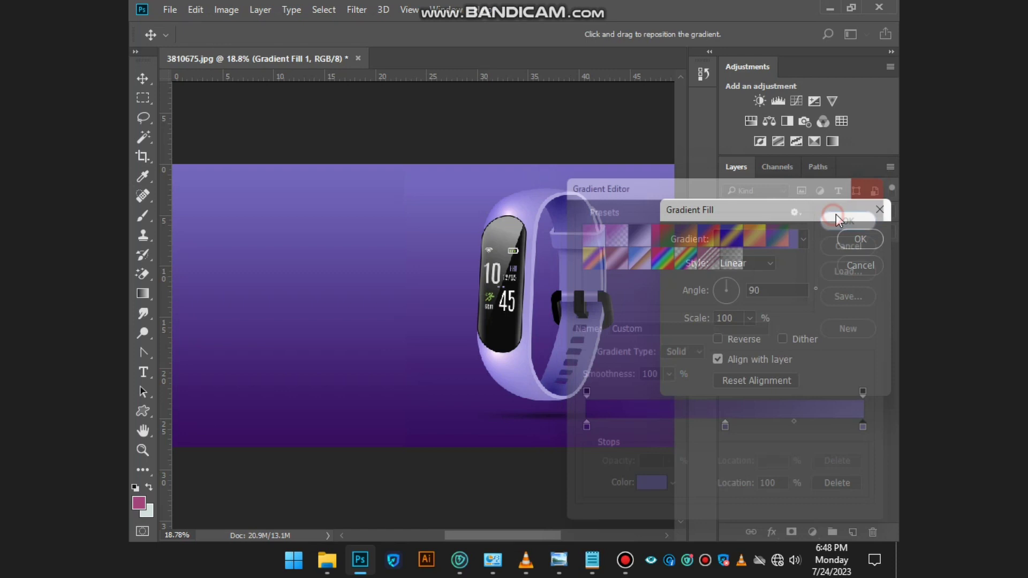
pyautogui.click(864, 237)
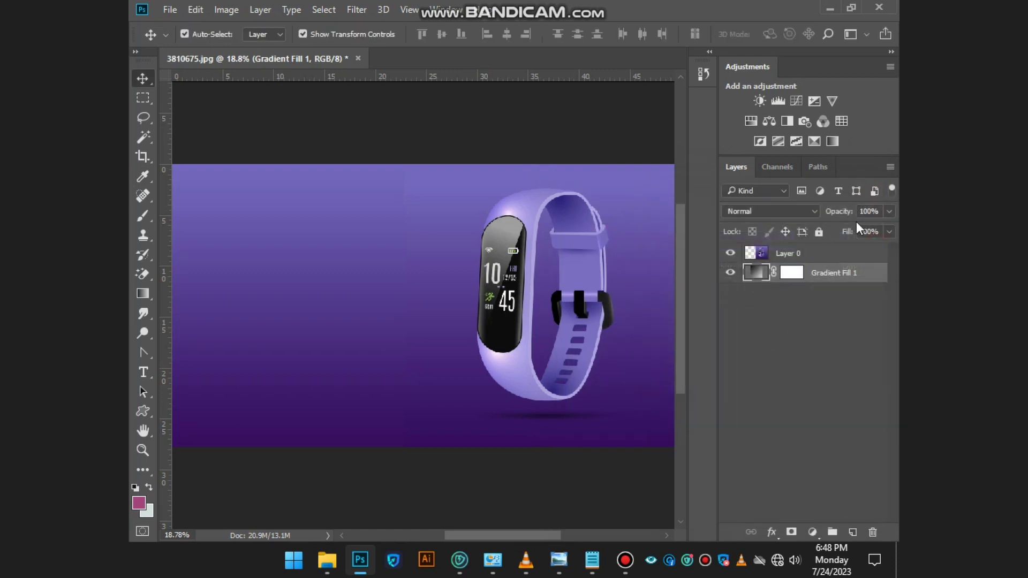
pyautogui.click(549, 496)
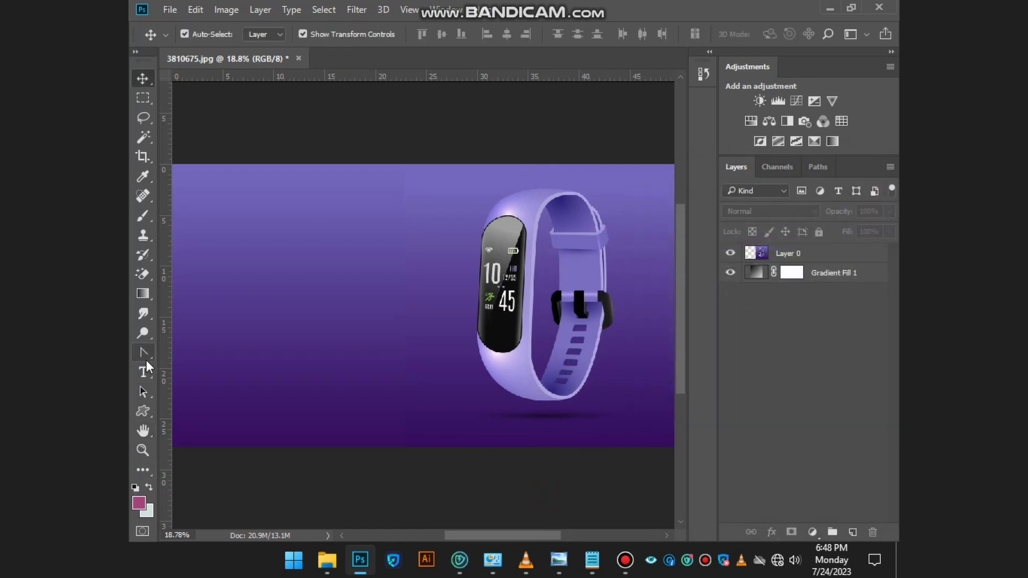
# Add the text "THESTYLE" on the empty area beside the watch and scale it to about 498 pt.
pyautogui.click(146, 374)
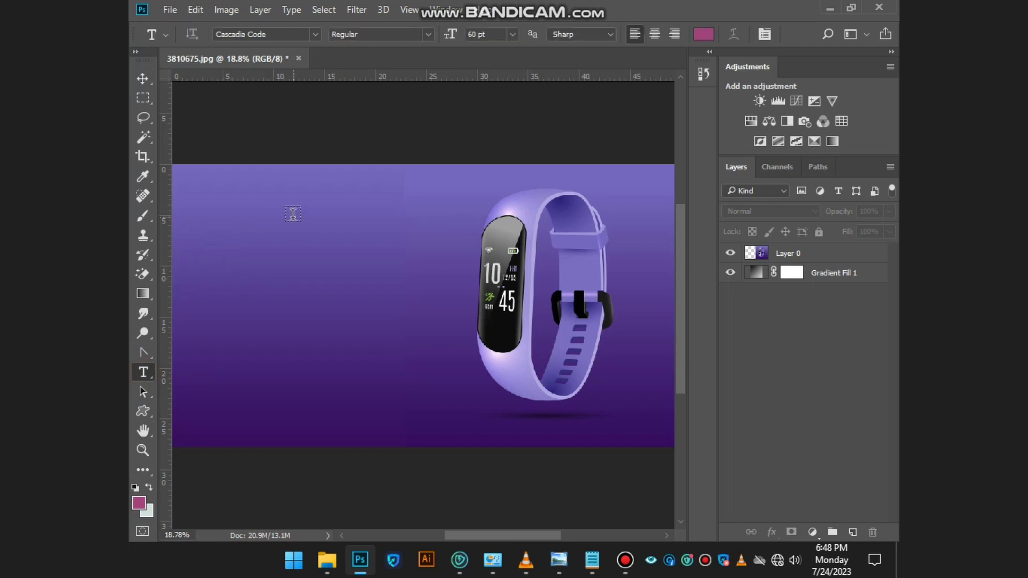
pyautogui.click(223, 253)
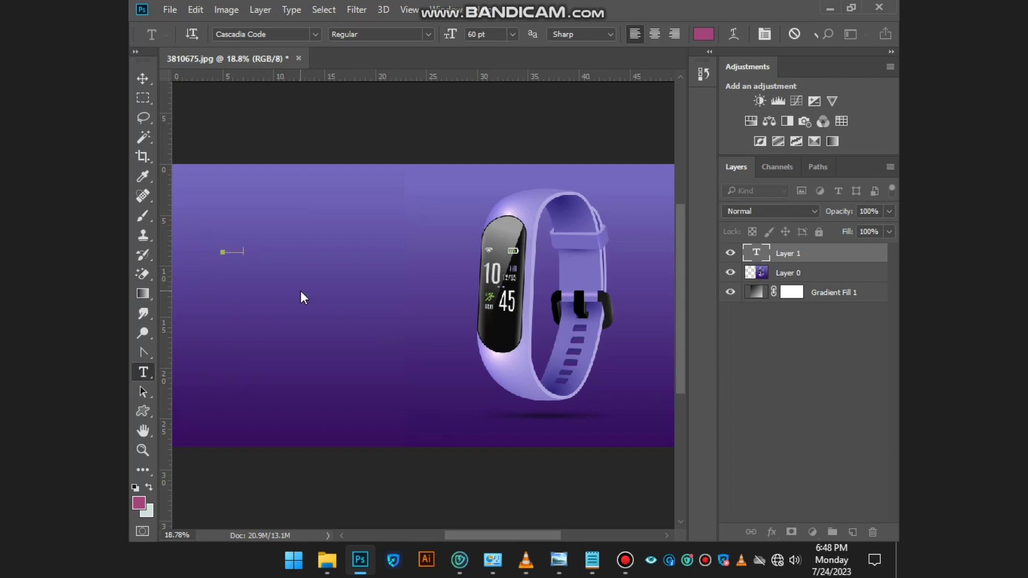
pyautogui.hotkey('ctrl', 'a')
pyautogui.moveTo(258, 262); pyautogui.dragTo(387, 372)
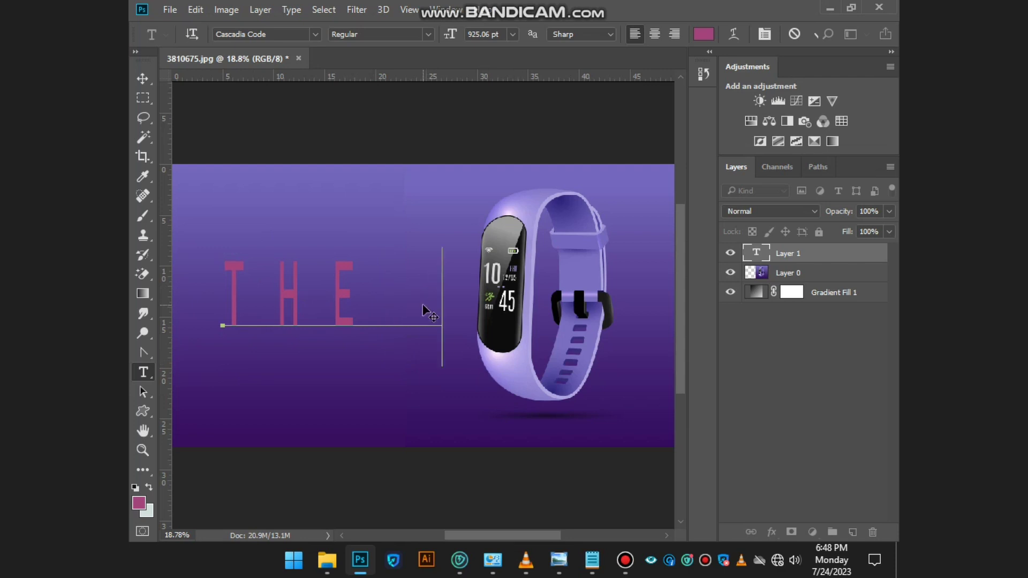
pyautogui.write('STYLE')
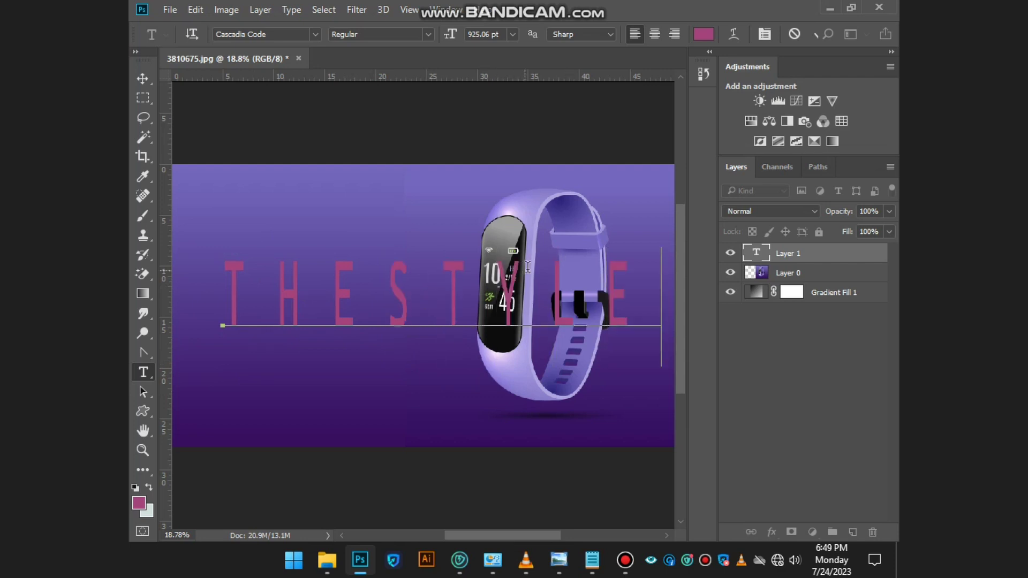
pyautogui.press('ctrl')
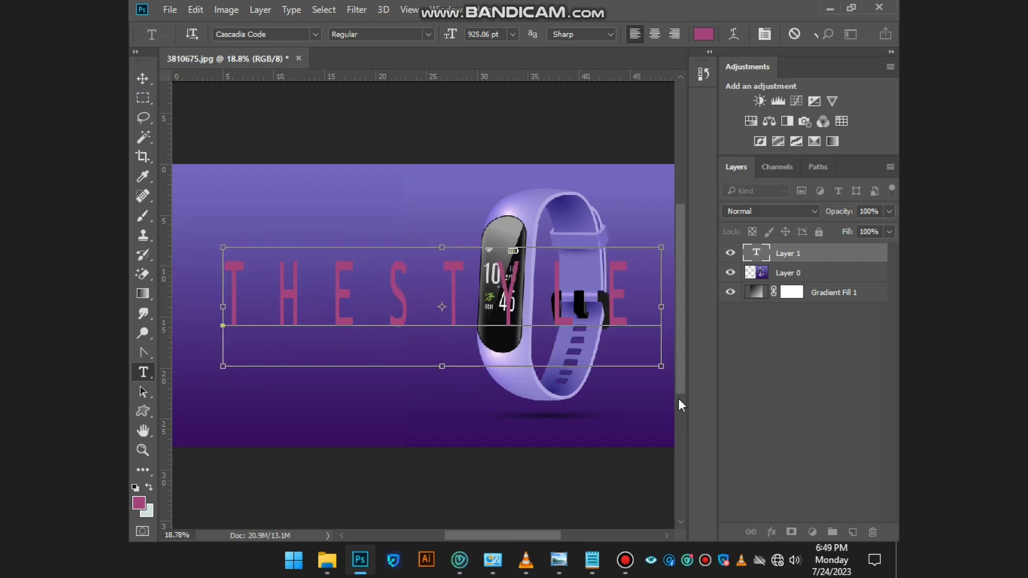
pyautogui.moveTo(662, 368); pyautogui.dragTo(136, 236)
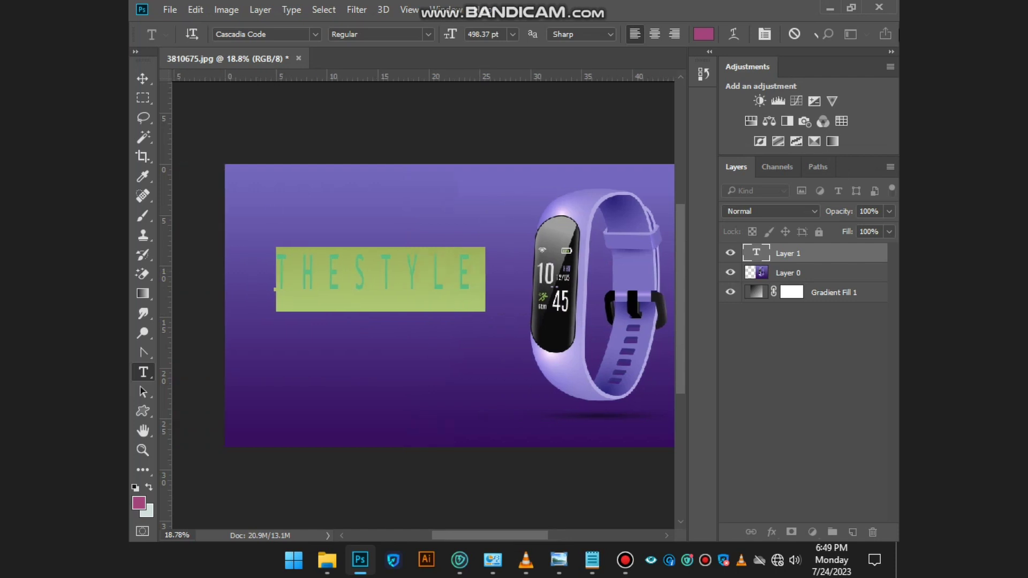
# Set the heading text color to white (#ffffff) and tighten its letter tracking.
pyautogui.click(709, 42)
pyautogui.write('ffffff')
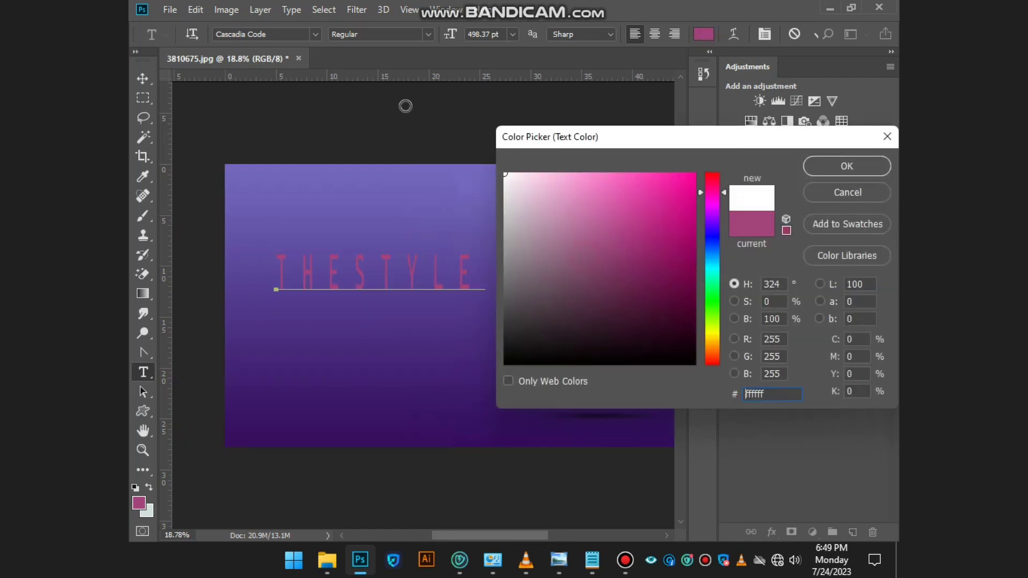
pyautogui.click(834, 168)
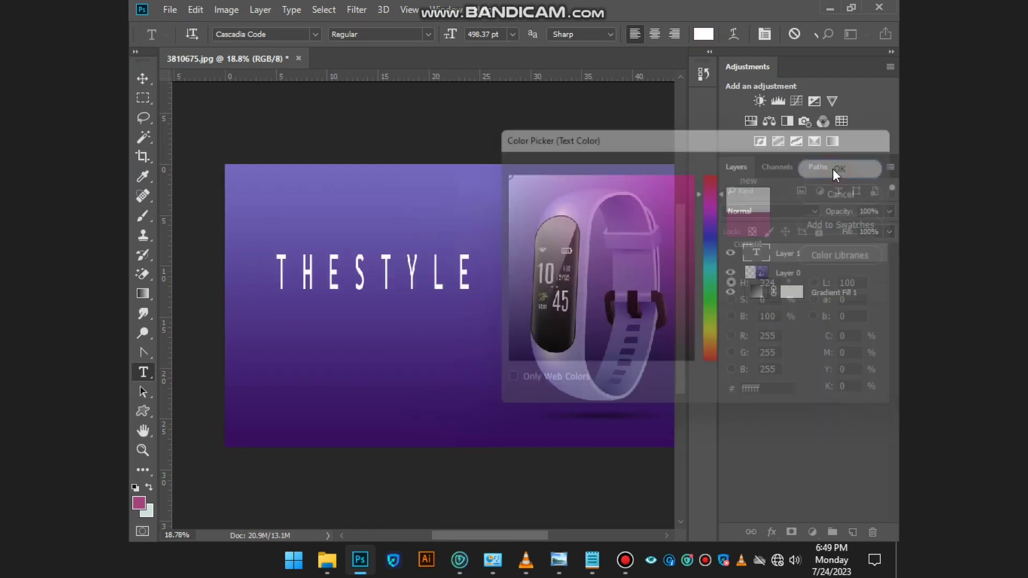
pyautogui.click(765, 34)
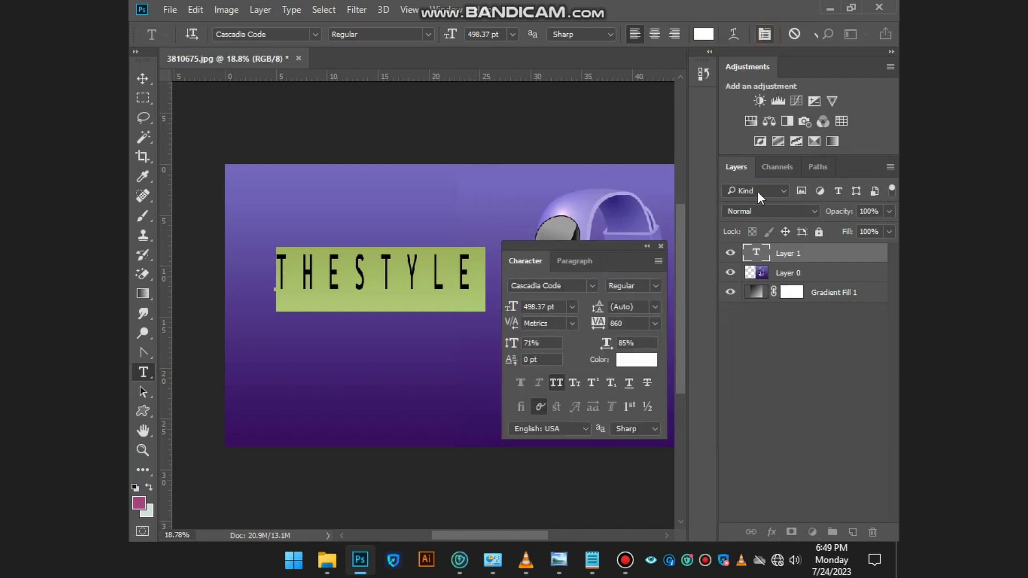
pyautogui.moveTo(604, 327); pyautogui.dragTo(614, 347)
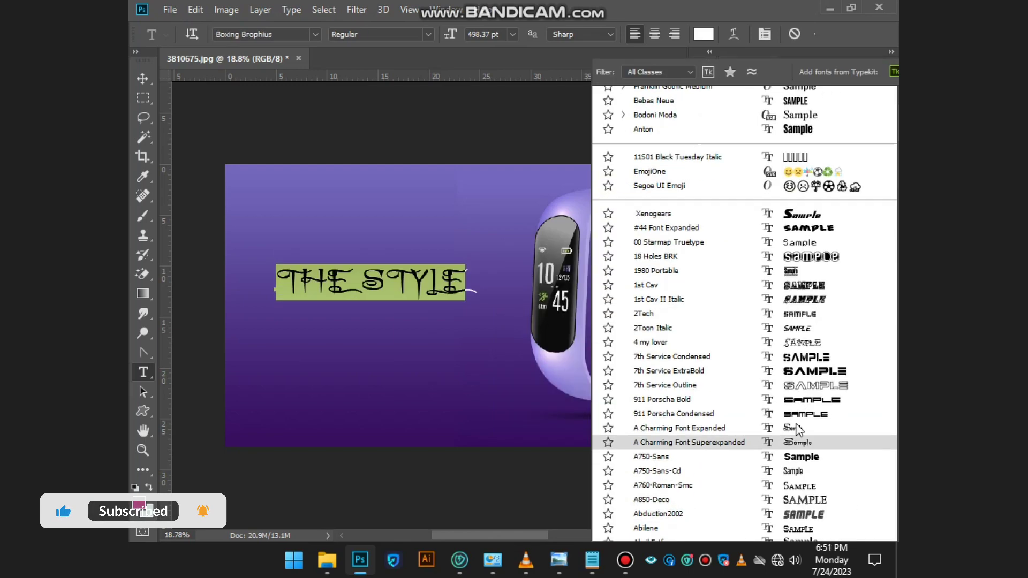
# Set the heading's font to Source Sans Pro in the Black style, chosen from the sans serif fonts, and commit the text.
pyautogui.scroll(-10, 800, 452)
pyautogui.scroll(-5, 800, 452)
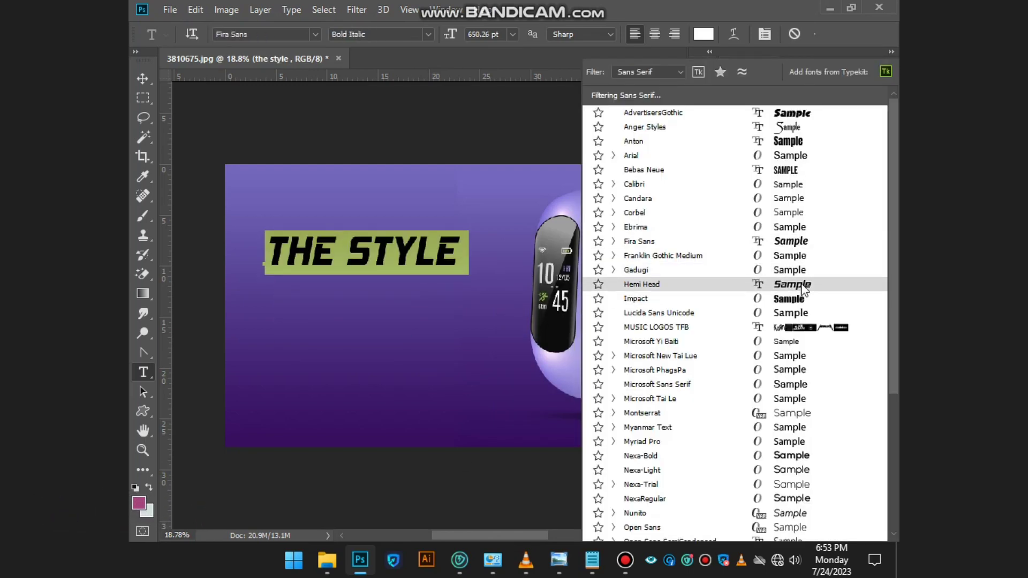
pyautogui.scroll(-5, 801, 463)
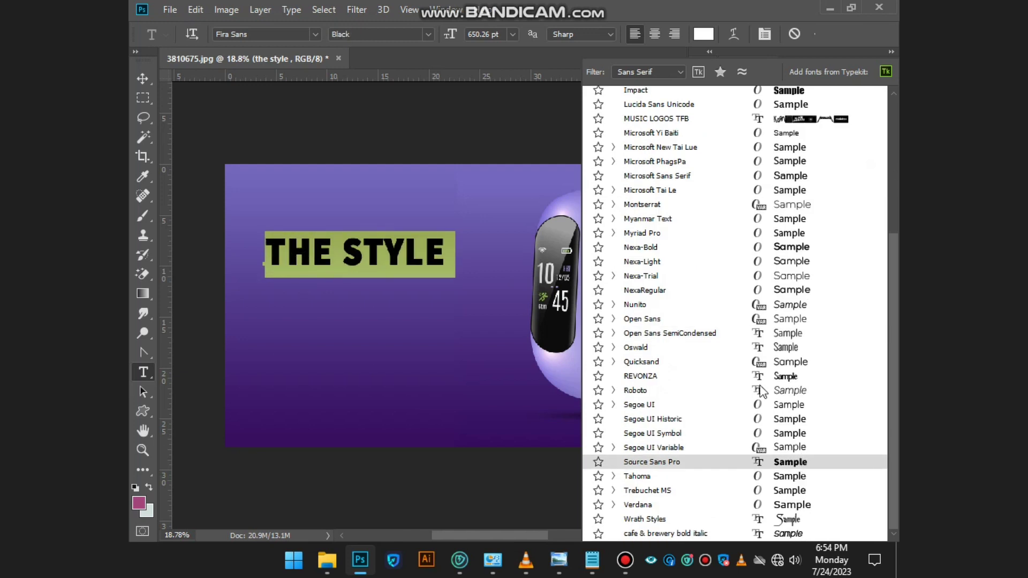
pyautogui.press('Return')
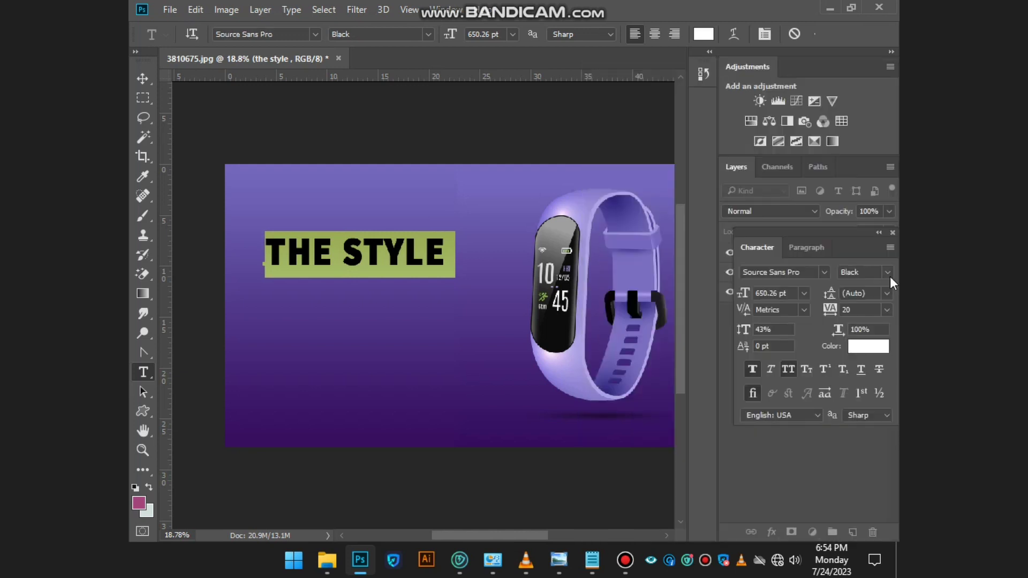
pyautogui.click(887, 272)
pyautogui.click(876, 272)
pyautogui.hotkey('ctrl', 'Return')
pyautogui.press('v')
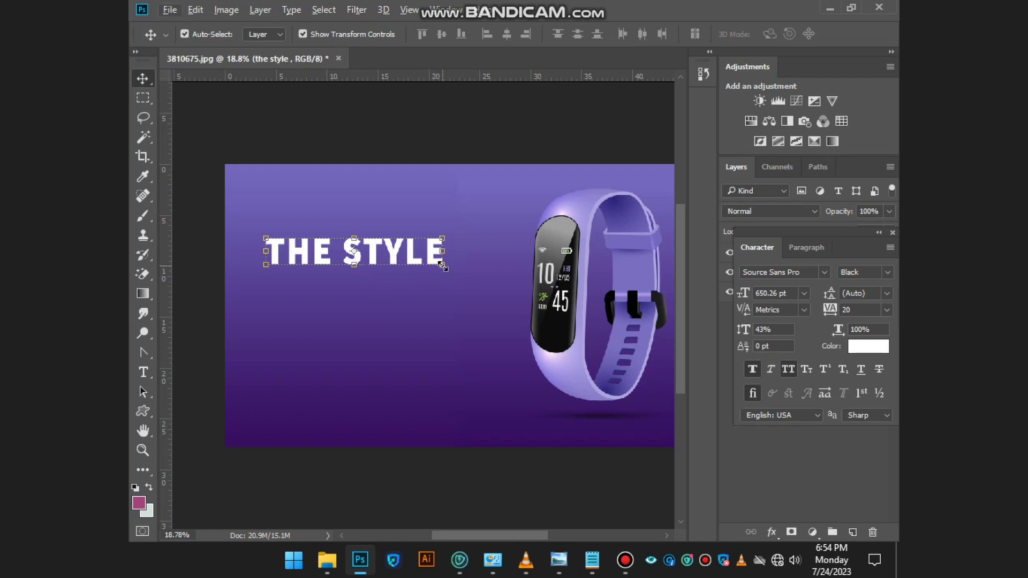
# Slant the heading by about -4.59° horizontally, scale it to about 113% width and 109% height, and apply the transformation.
pyautogui.moveTo(442, 268); pyautogui.dragTo(438, 270)
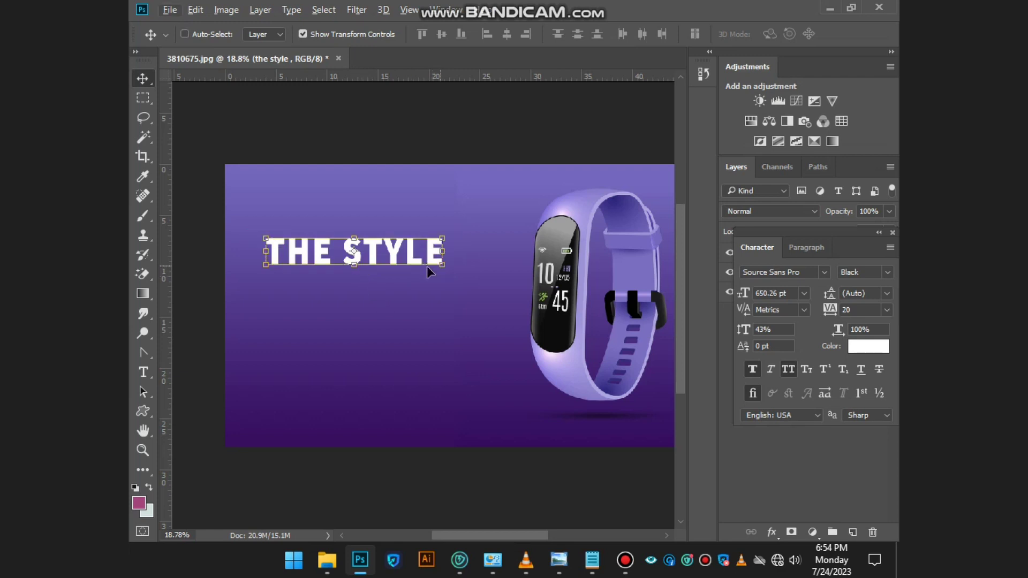
pyautogui.hotkey('ctrl', 't')
pyautogui.moveTo(412, 351); pyautogui.dragTo(414, 351)
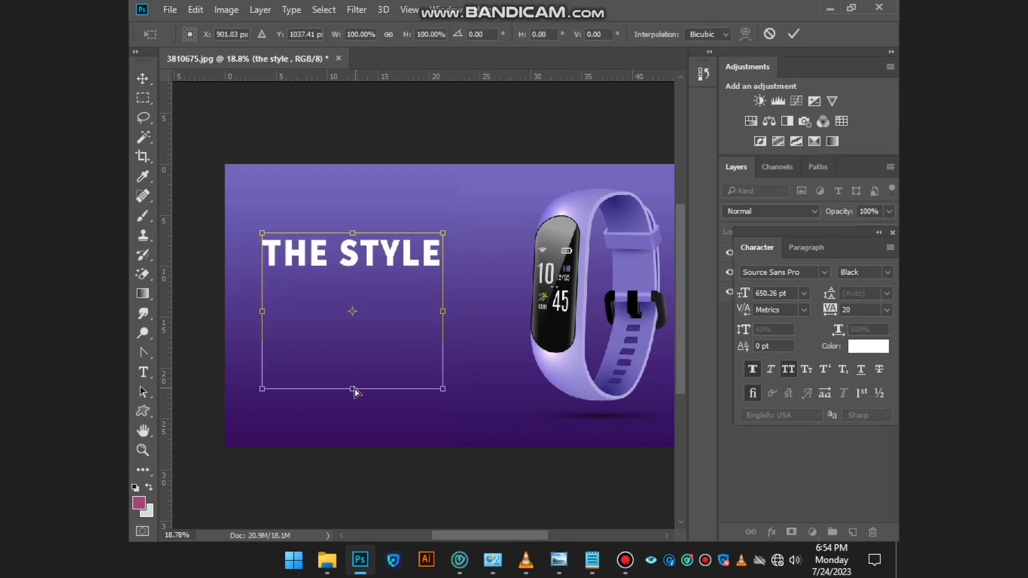
pyautogui.moveTo(343, 388); pyautogui.dragTo(331, 383)
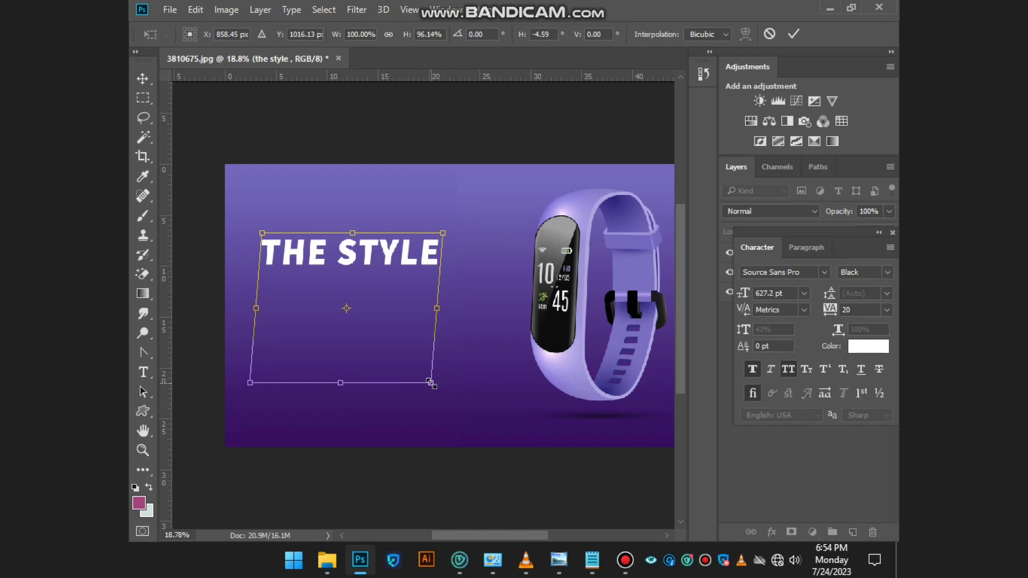
pyautogui.moveTo(432, 383); pyautogui.dragTo(460, 413)
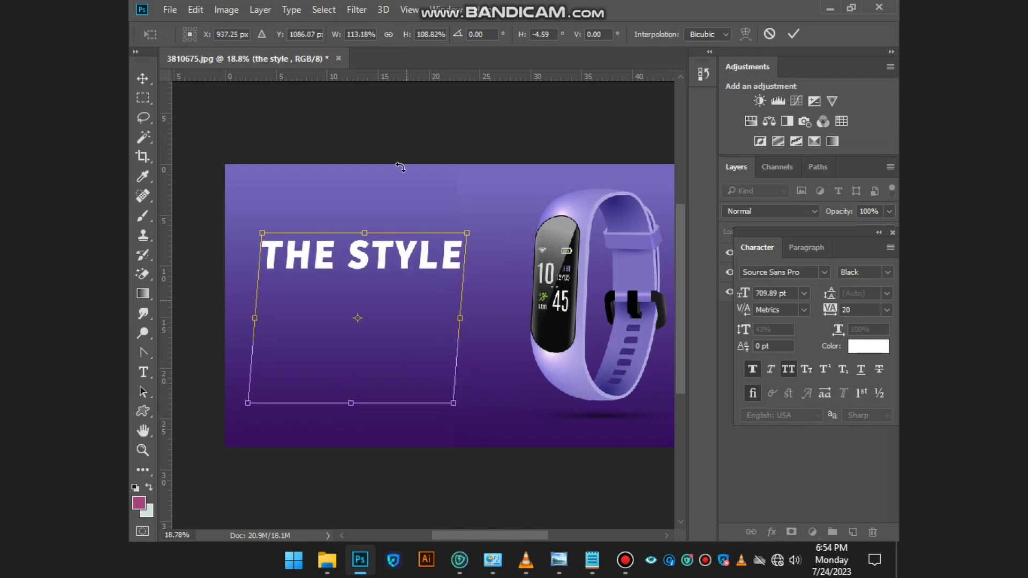
pyautogui.click(144, 372)
pyautogui.click(474, 218)
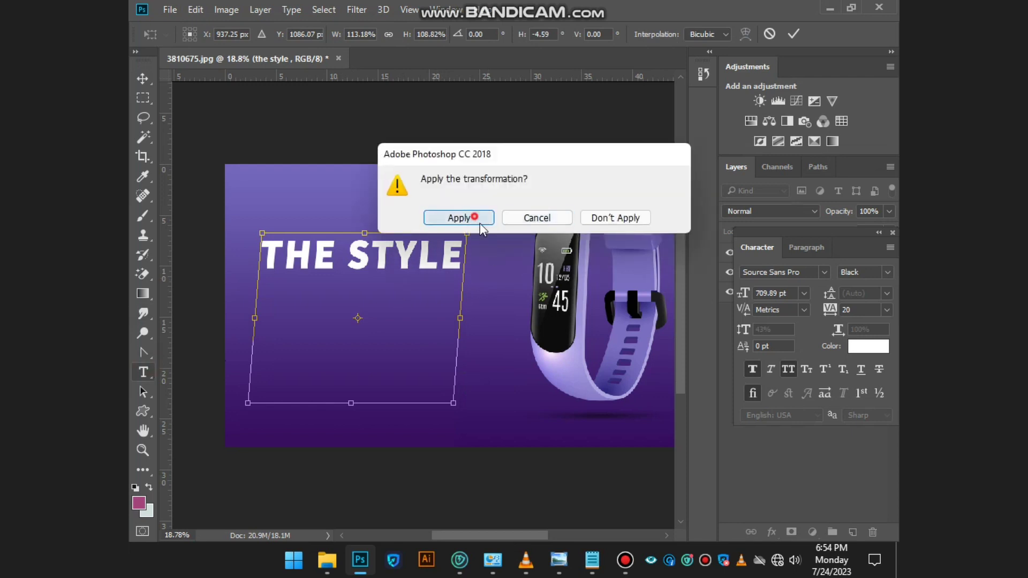
# Tighten the heading's letter tracking to -40, then collapse the character settings clear of the layer list.
pyautogui.click(463, 265)
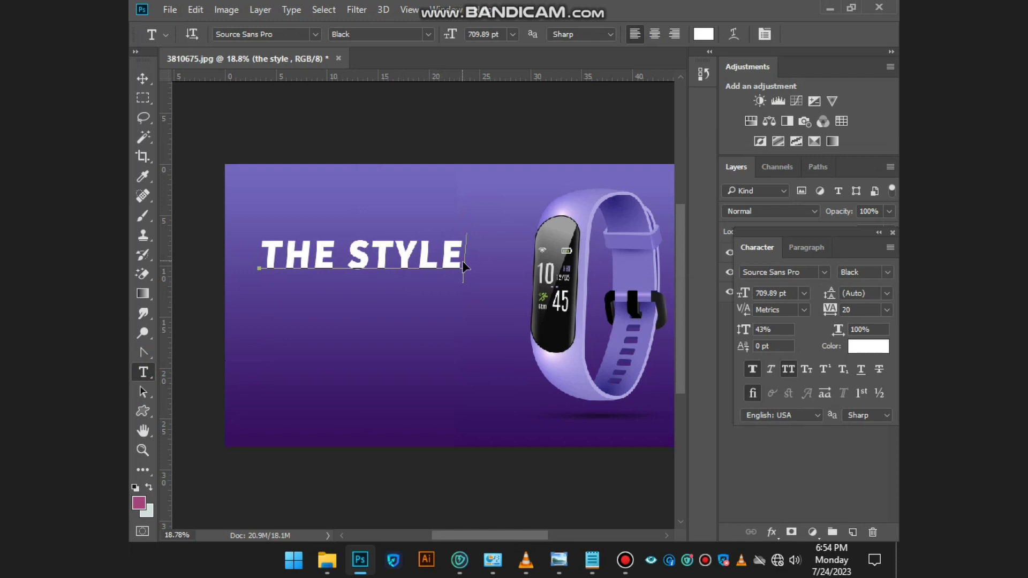
pyautogui.click(517, 454)
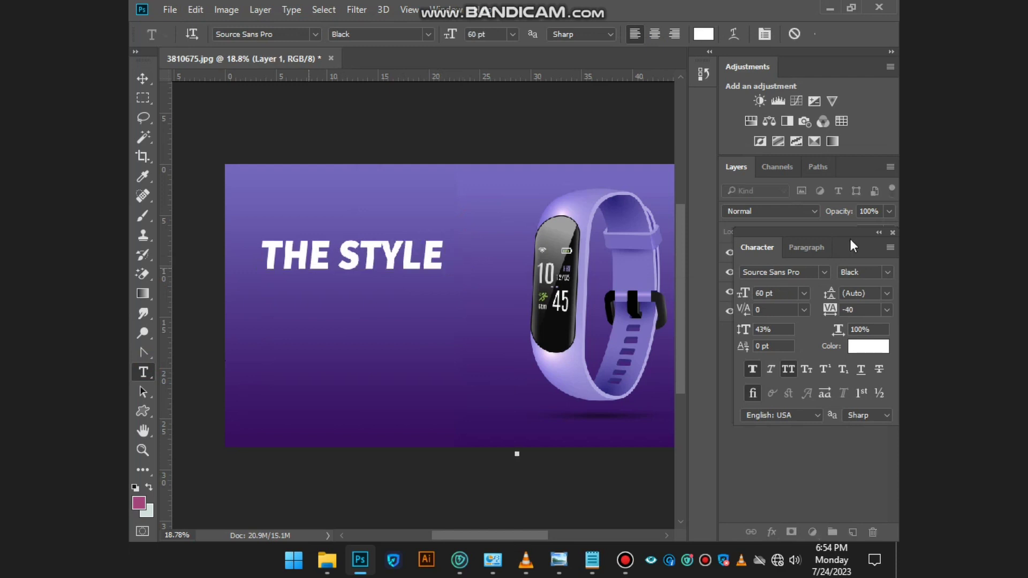
pyautogui.moveTo(850, 238); pyautogui.dragTo(798, 347)
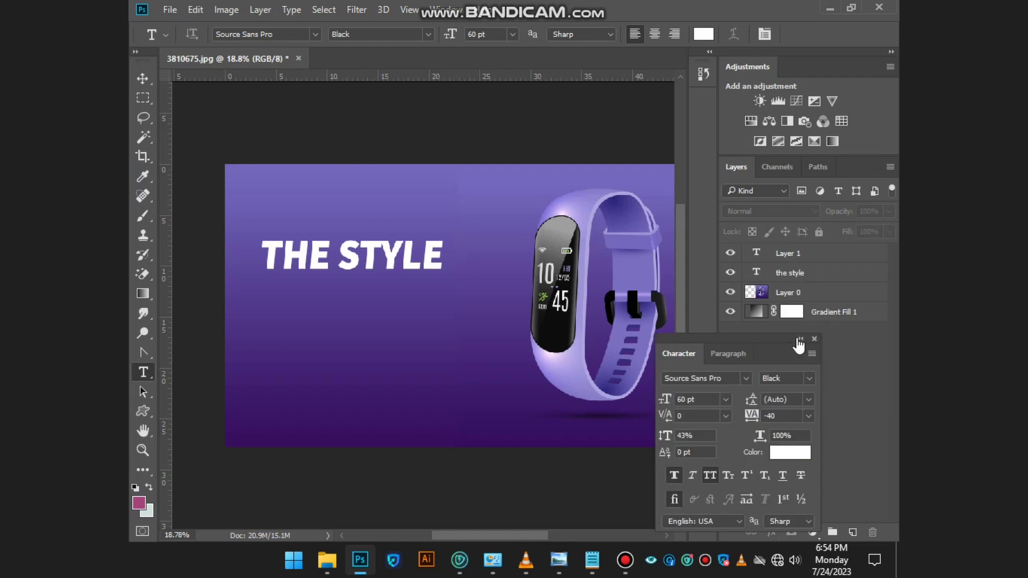
pyautogui.click(801, 340)
# Duplicate the "the style" text layer and place the copy directly below the original line.
pyautogui.click(828, 271)
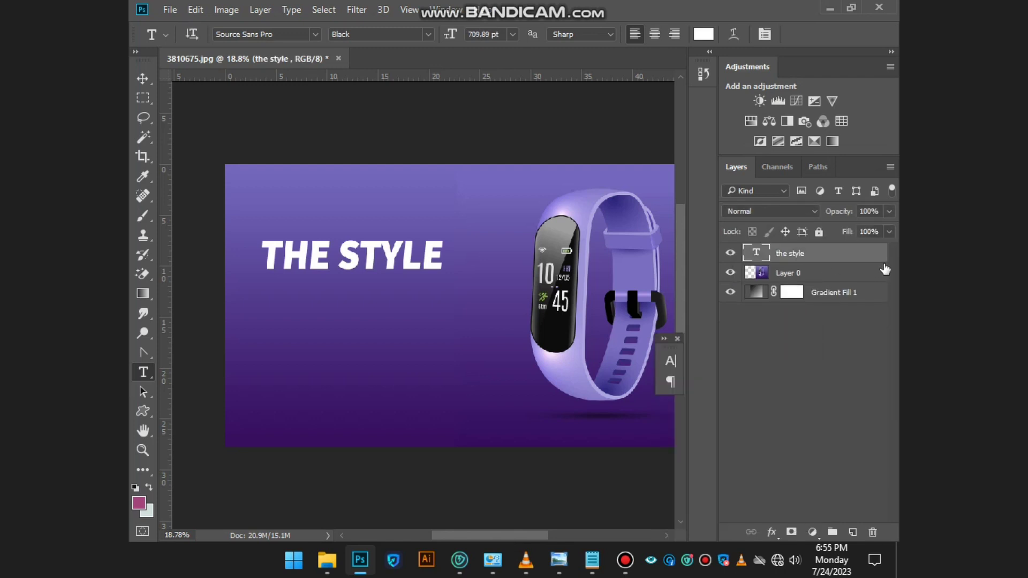
pyautogui.hotkey('ctrl', 'j')
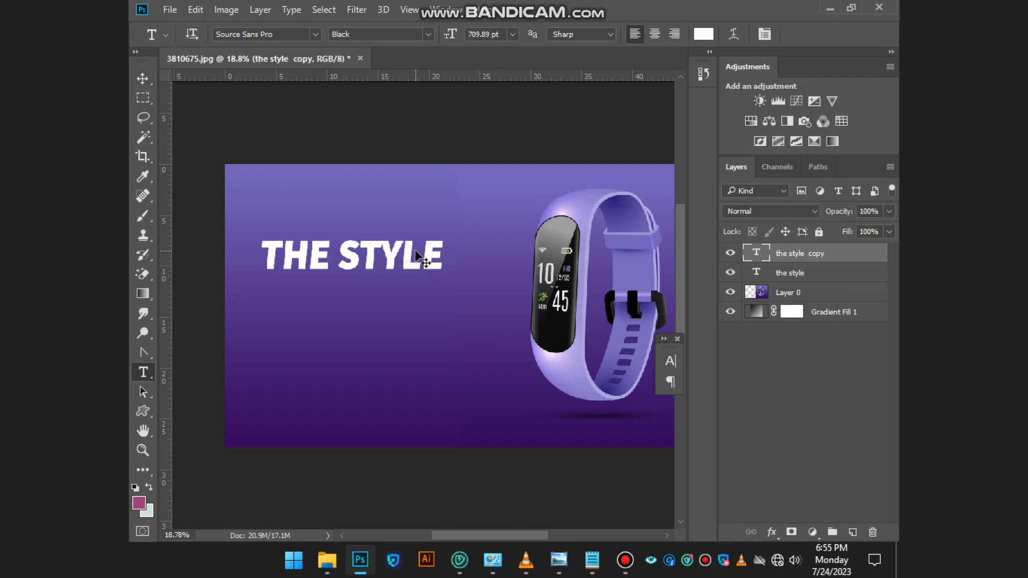
pyautogui.moveTo(419, 257); pyautogui.dragTo(416, 288)
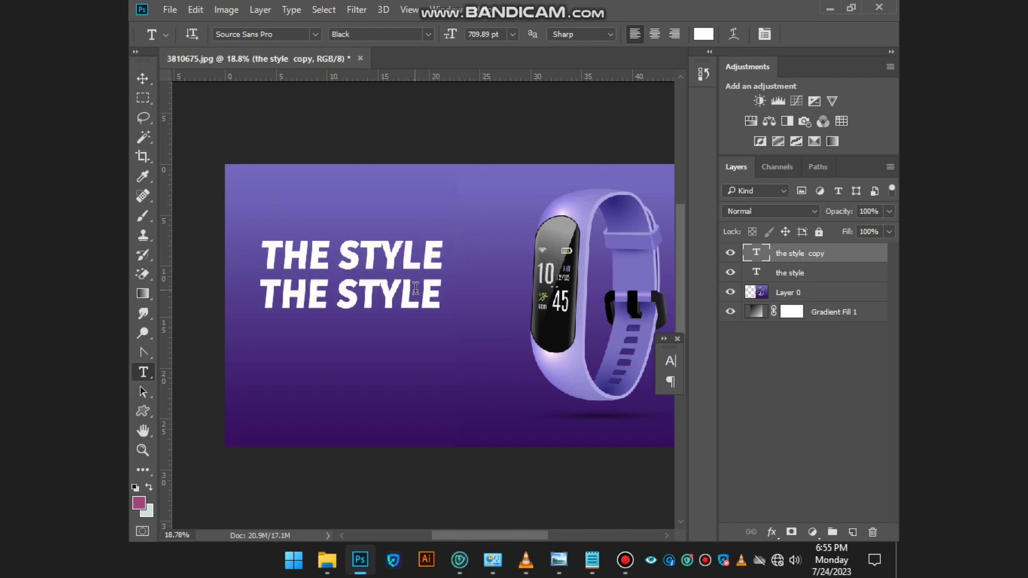
# Replace the lower copy's text with "you love".
pyautogui.doubleClick(415, 288)
pyautogui.press('BackSpace')
pyautogui.press('BackSpace')
pyautogui.press('BackSpace')
pyautogui.press('BackSpace')
pyautogui.press('BackSpace')
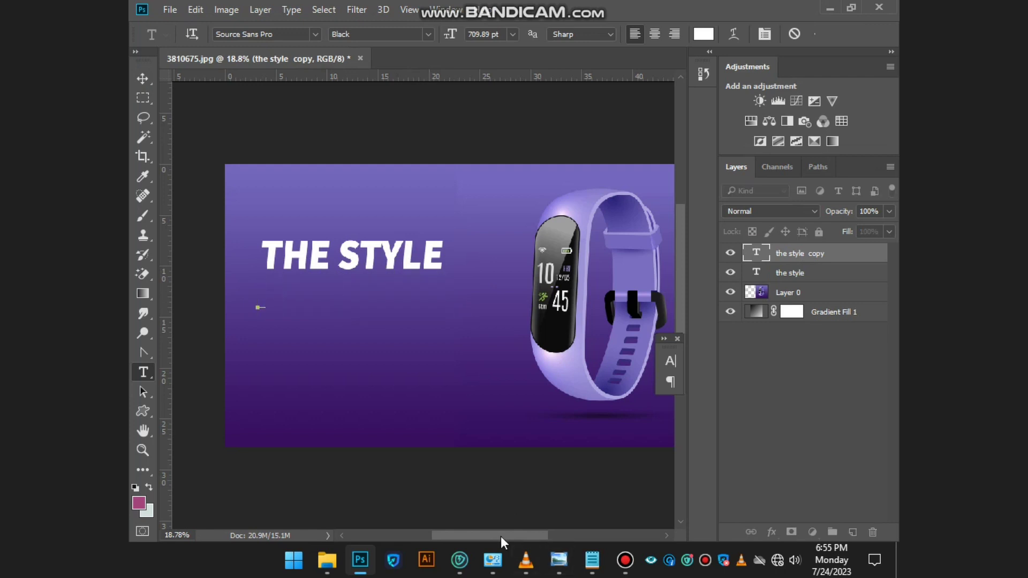
pyautogui.write('you')
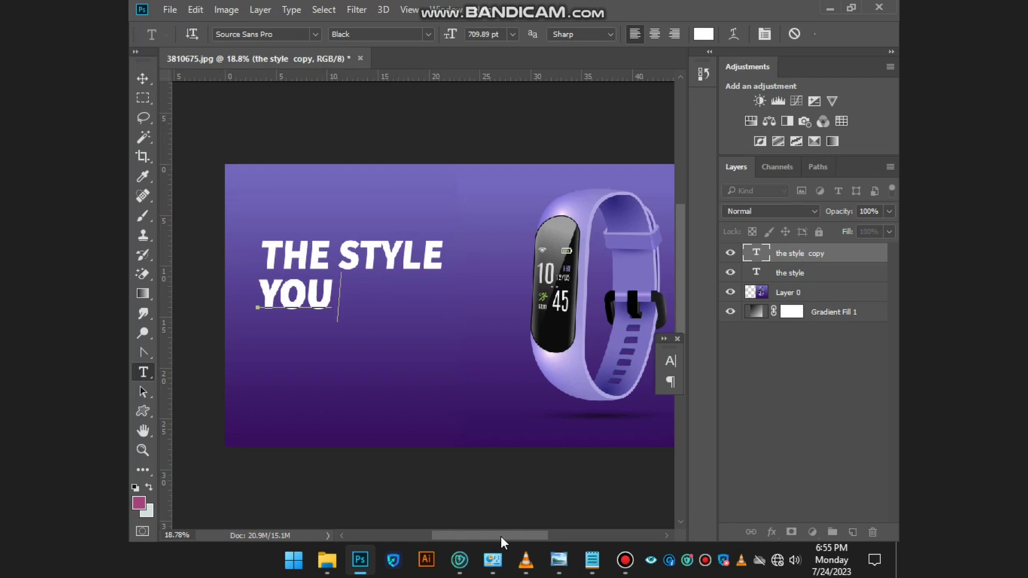
pyautogui.write(' love')
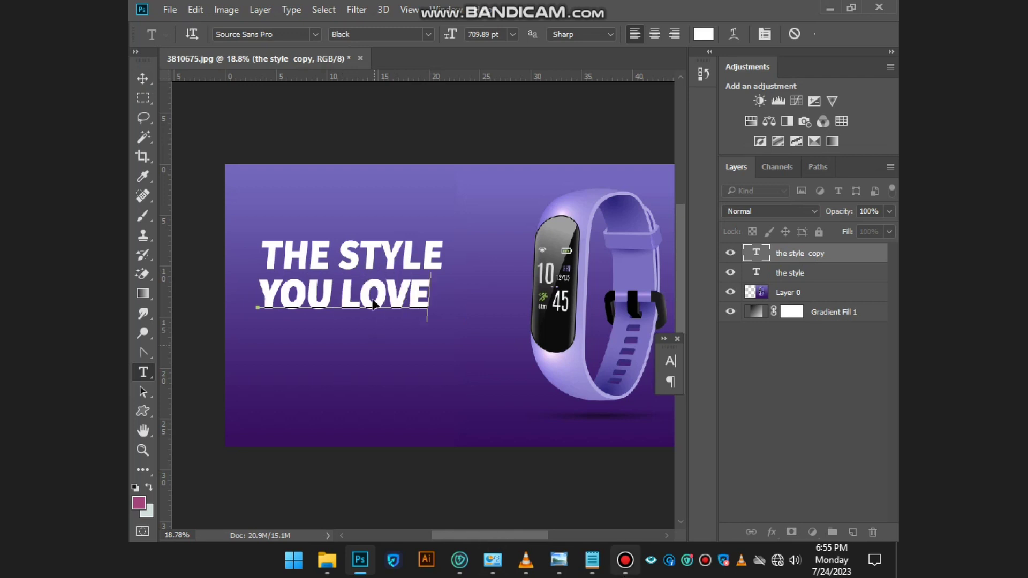
# Reposition the "YOU LOVE" line so that its start lines up beneath "THE STYLE".
pyautogui.press('ctrl')
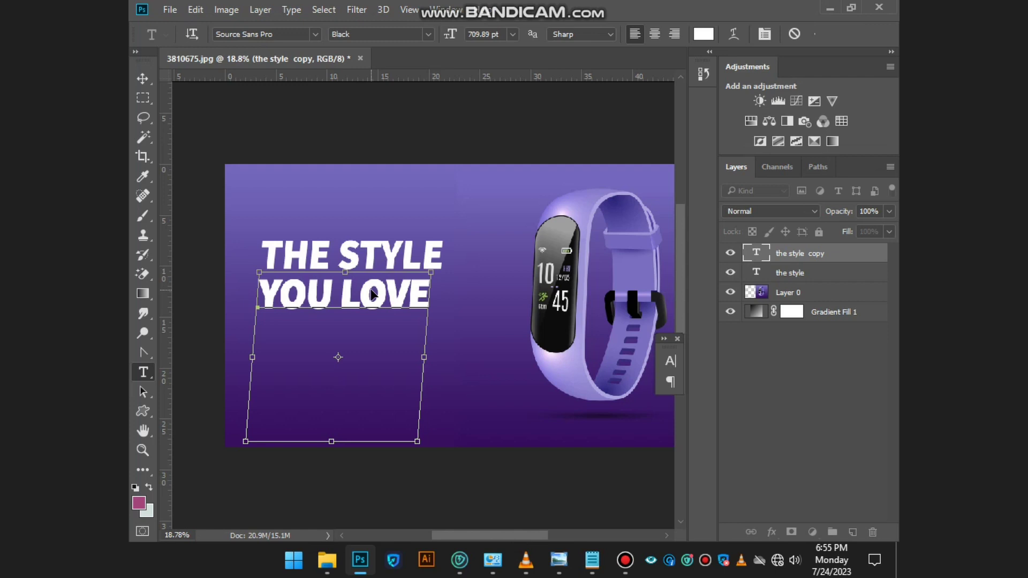
pyautogui.click(461, 494)
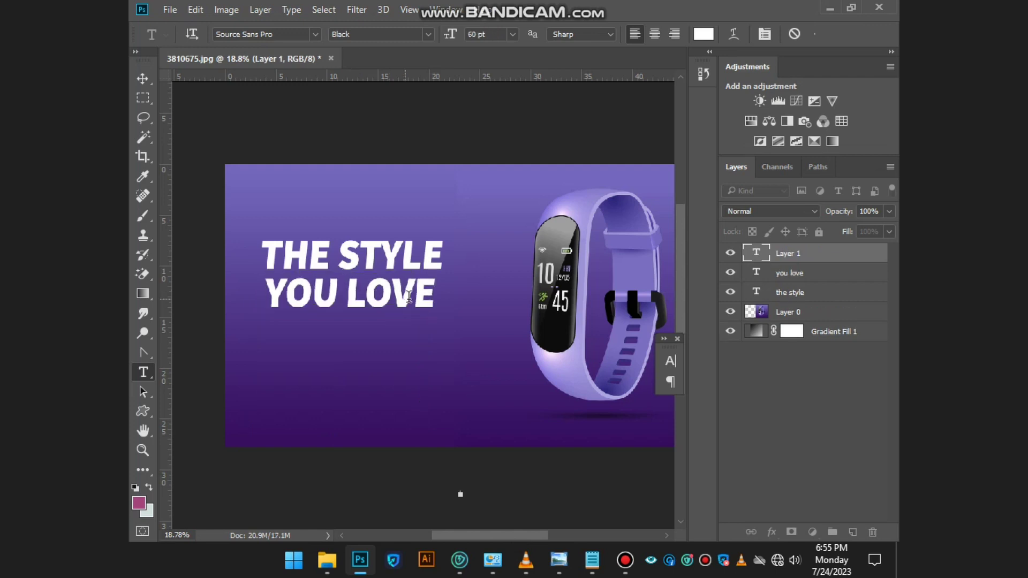
pyautogui.press('Escape')
pyautogui.press('ctrl')
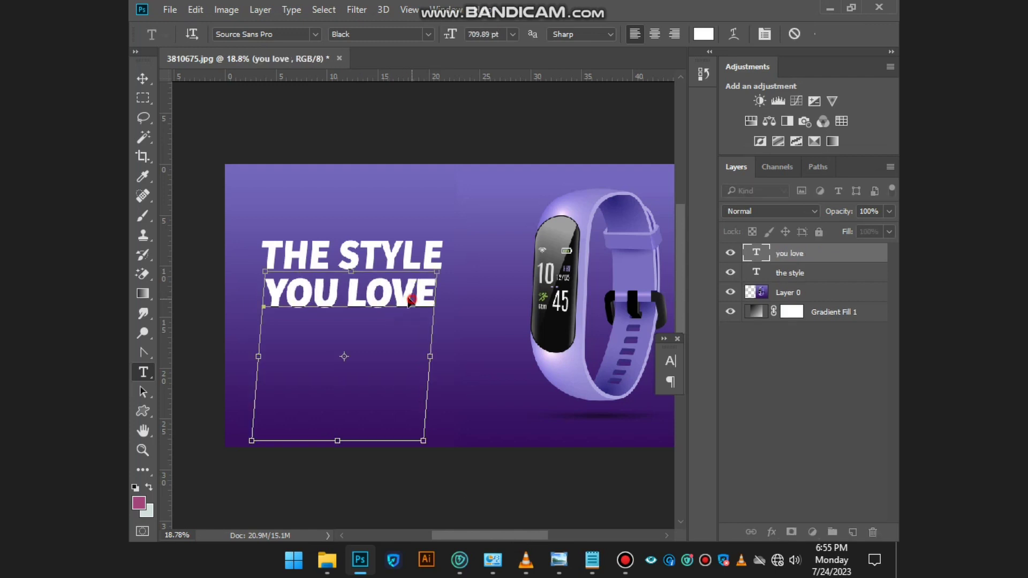
pyautogui.moveTo(410, 301); pyautogui.dragTo(425, 264)
pyautogui.press('Return')
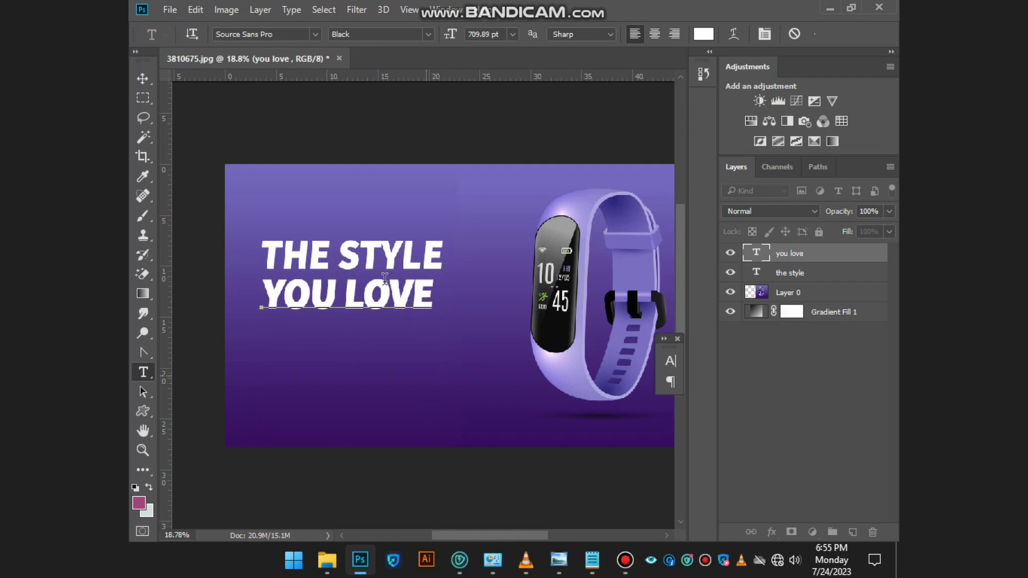
# Scale both heading lines together to about 112.3% and apply the transformation.
pyautogui.click(140, 80)
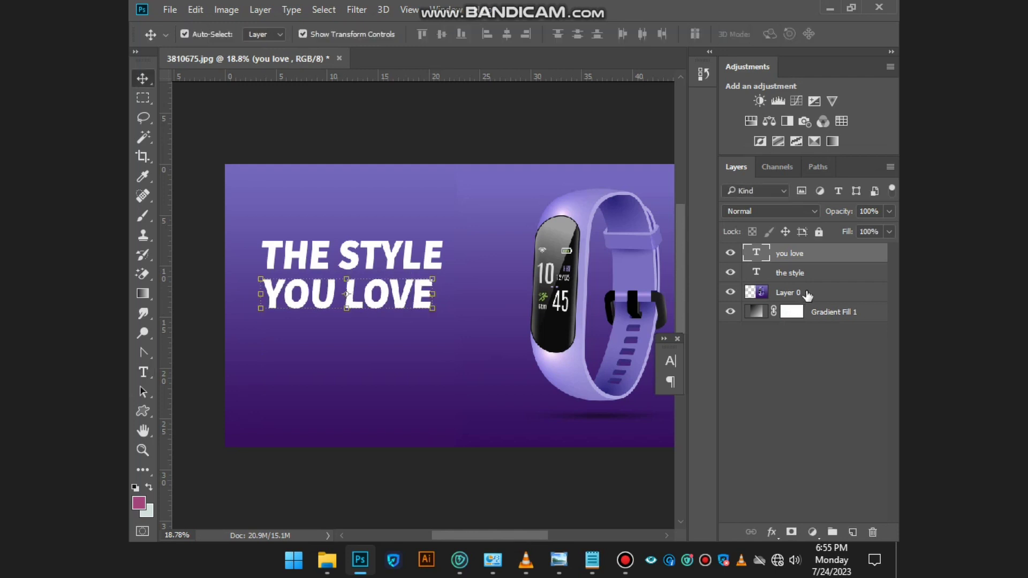
pyautogui.keyDown('shift'); pyautogui.click(771, 276); pyautogui.keyUp('shift')
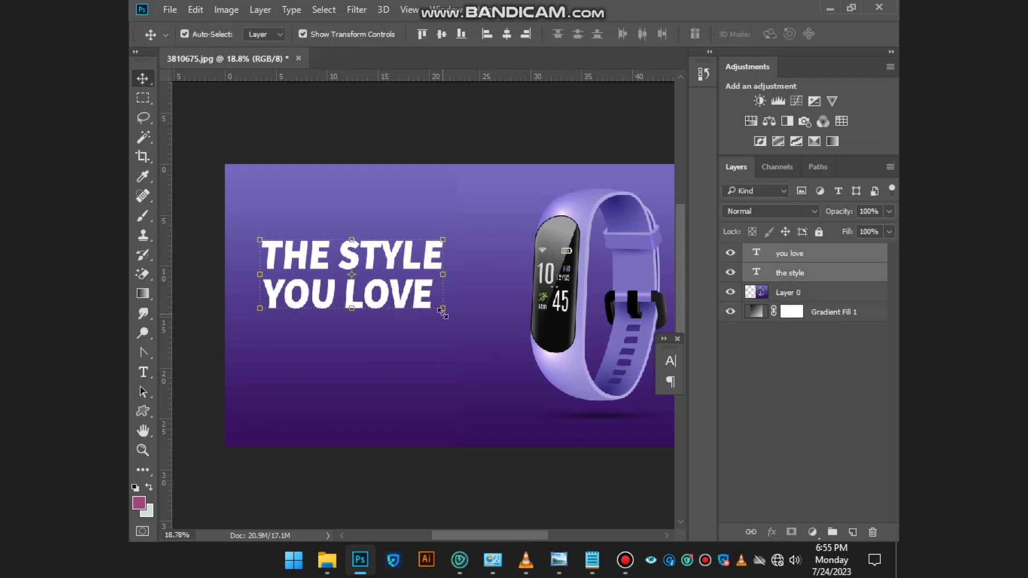
pyautogui.moveTo(442, 312); pyautogui.dragTo(466, 320)
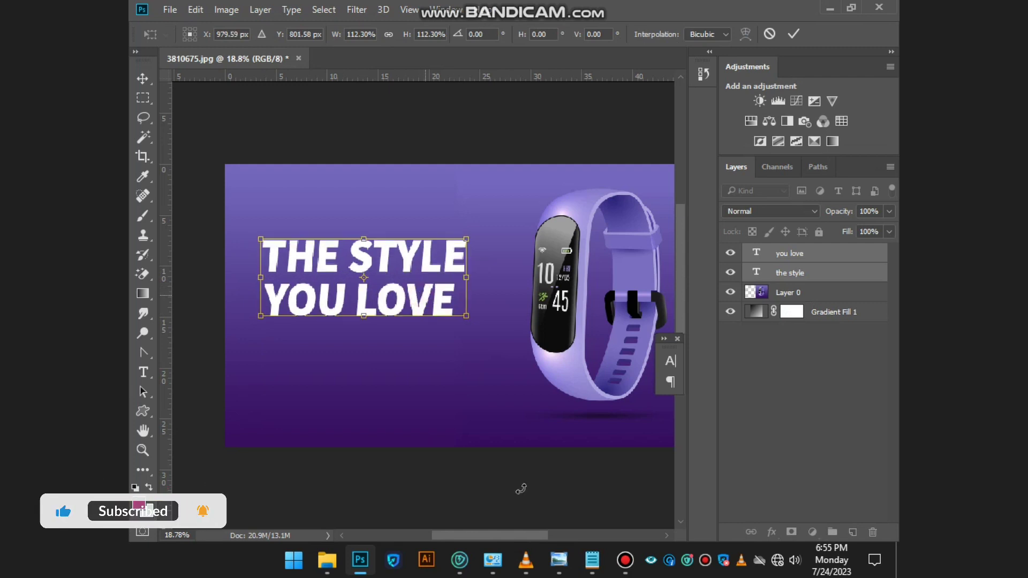
pyautogui.press('Return')
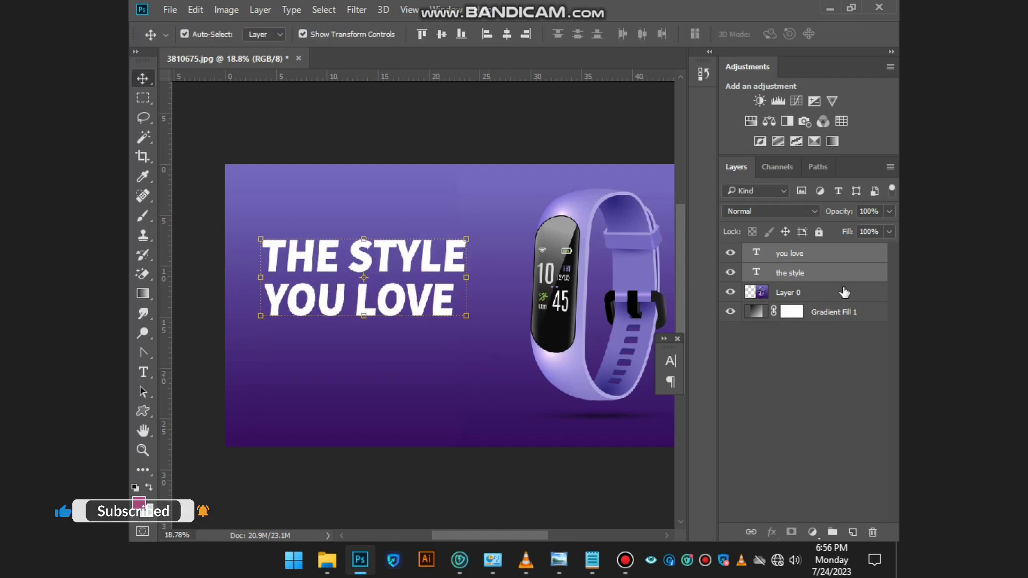
# Add a Drop Shadow layer style to the "you love" text layer.
pyautogui.click(836, 393)
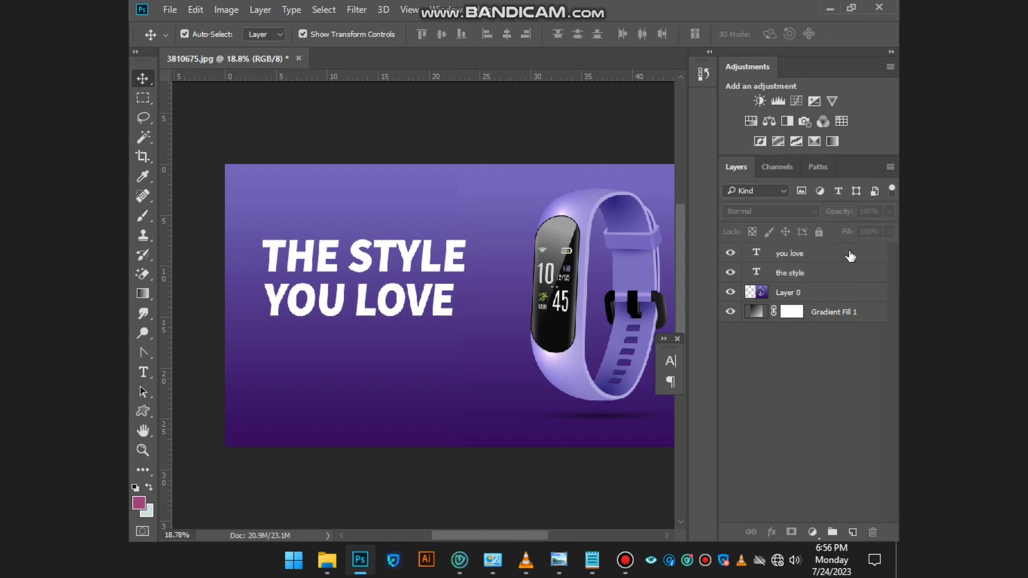
pyautogui.click(845, 255)
pyautogui.press('h')
pyautogui.doubleClick(741, 261)
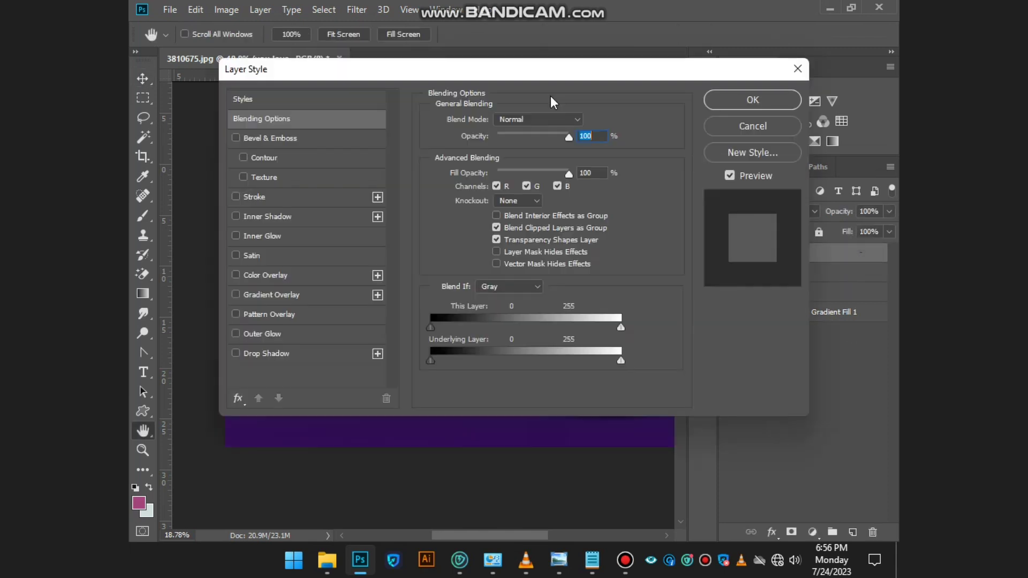
pyautogui.moveTo(548, 80); pyautogui.dragTo(789, 107)
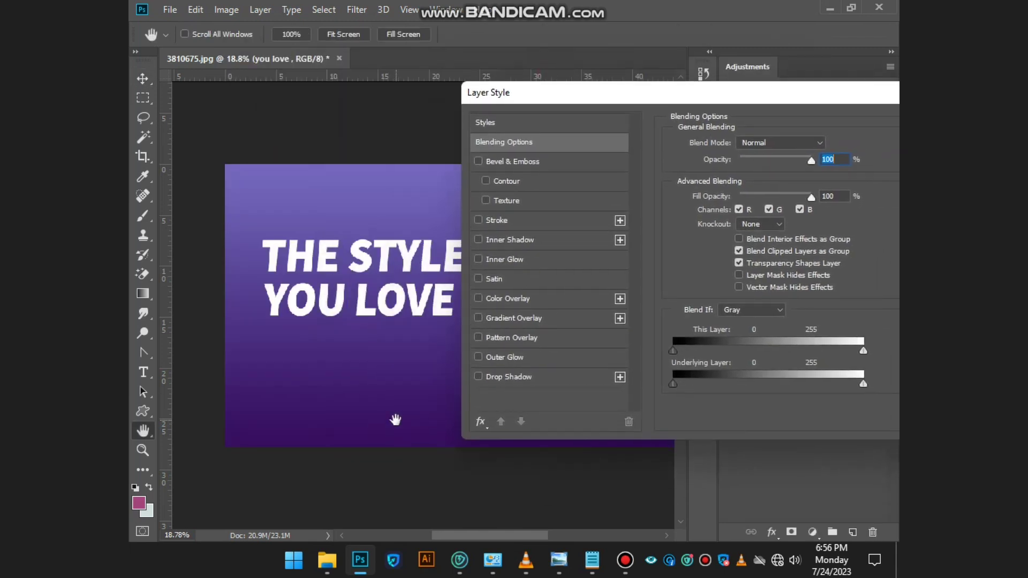
pyautogui.click(478, 377)
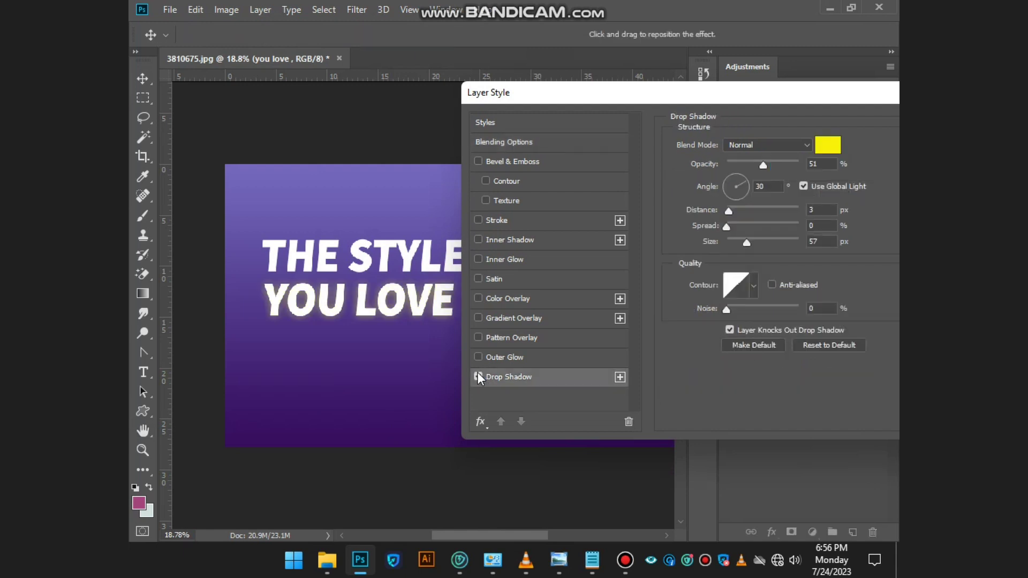
# Recolor the drop shadow with the light purple (RGB 140, 129, 205) sampled from the top of the watch band.
pyautogui.moveTo(727, 99); pyautogui.dragTo(707, 309)
pyautogui.click(798, 357)
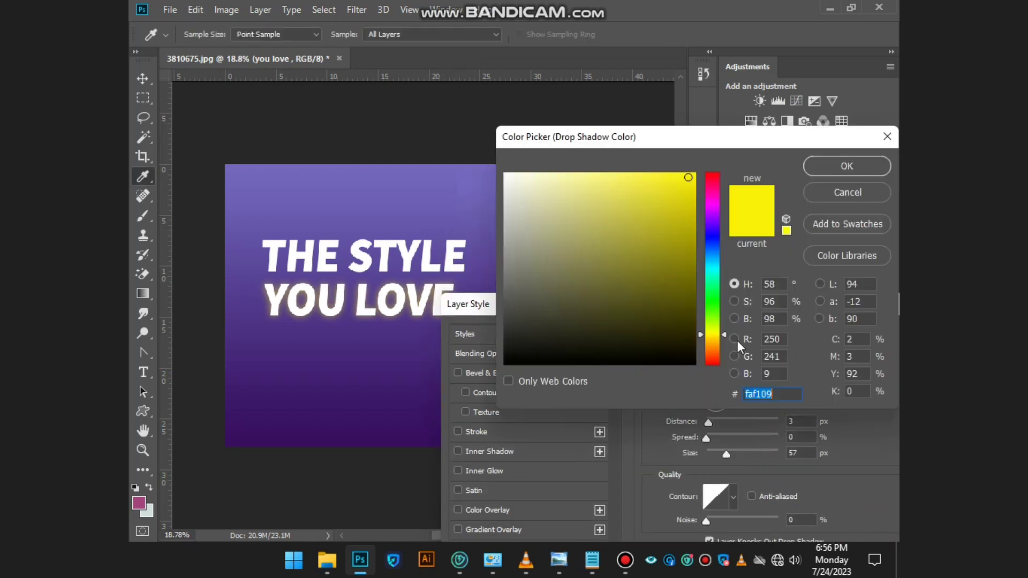
pyautogui.moveTo(642, 134); pyautogui.dragTo(880, 250)
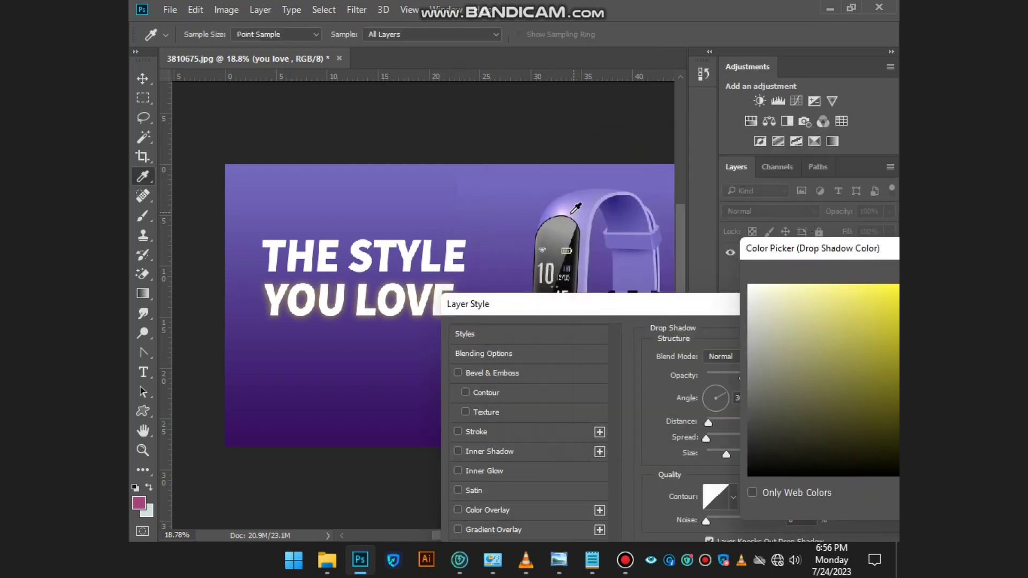
pyautogui.click(600, 196)
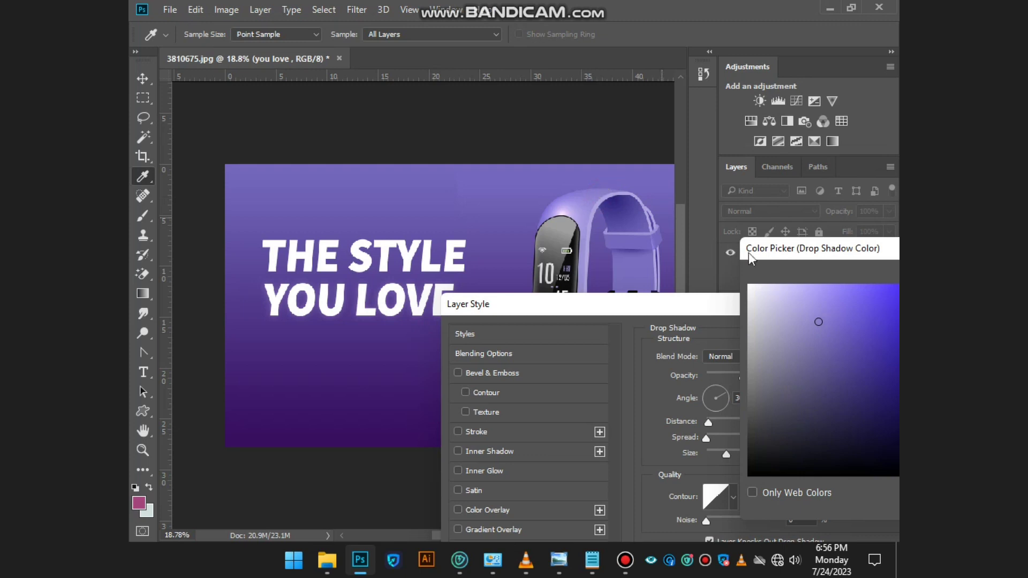
pyautogui.moveTo(817, 256); pyautogui.dragTo(574, 303)
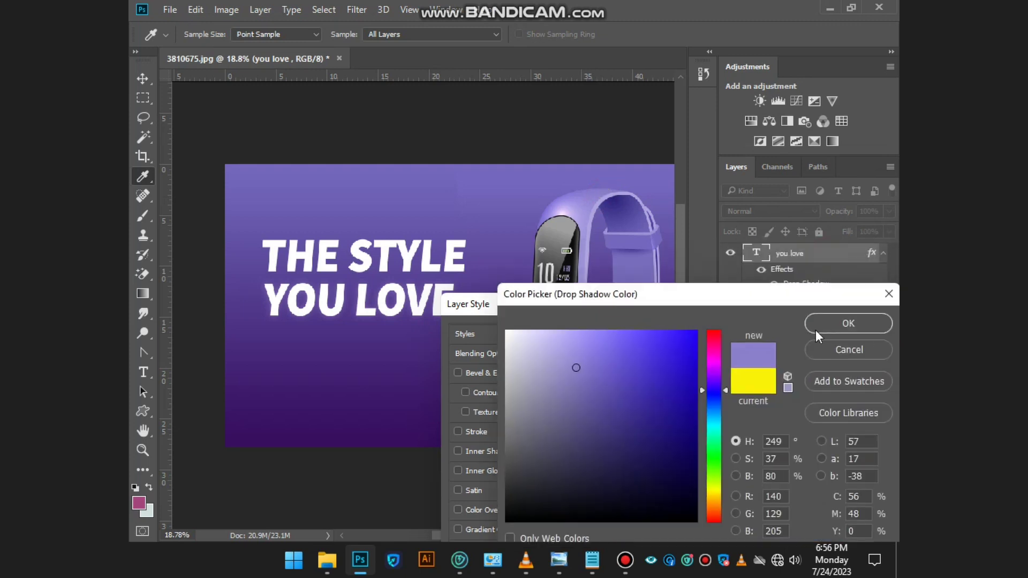
pyautogui.click(854, 322)
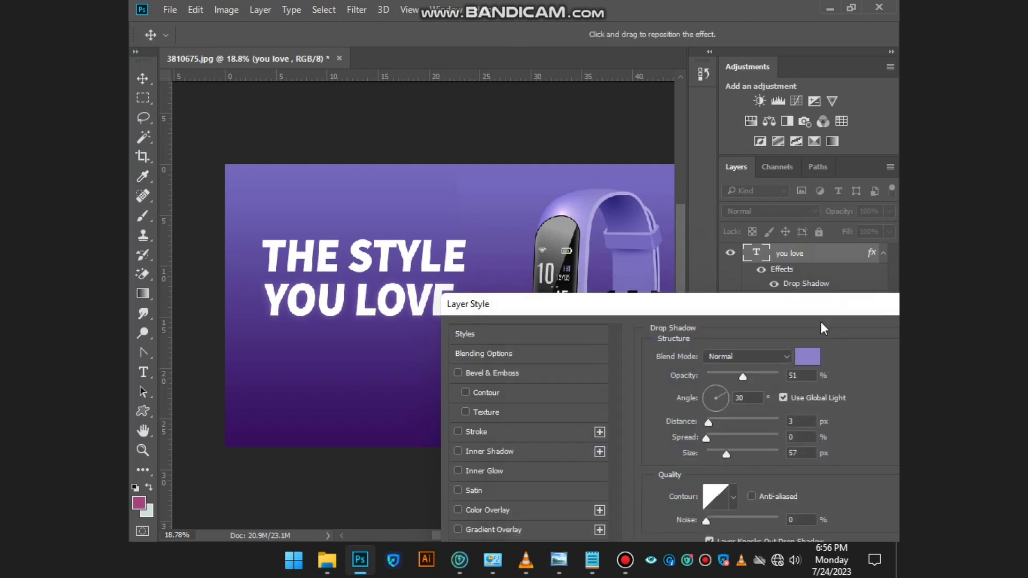
# Copy the shadow colour's hex code 8c81cd and apply the layer style to the "you love" text layer.
pyautogui.moveTo(819, 315); pyautogui.dragTo(638, 306)
pyautogui.click(632, 347)
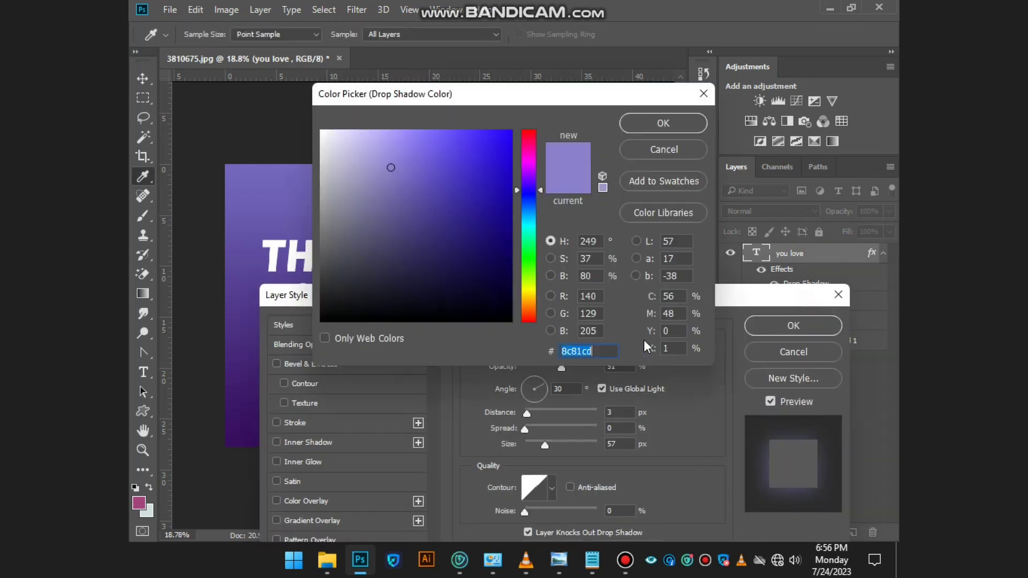
pyautogui.doubleClick(571, 355)
pyautogui.rightClick(584, 354)
pyautogui.click(626, 197)
pyautogui.click(662, 122)
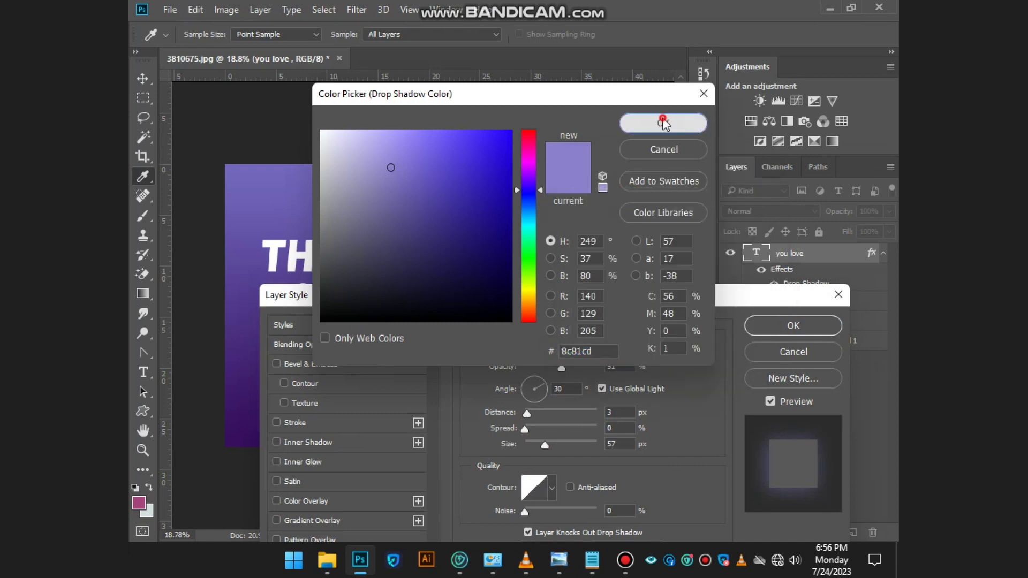
pyautogui.click(794, 327)
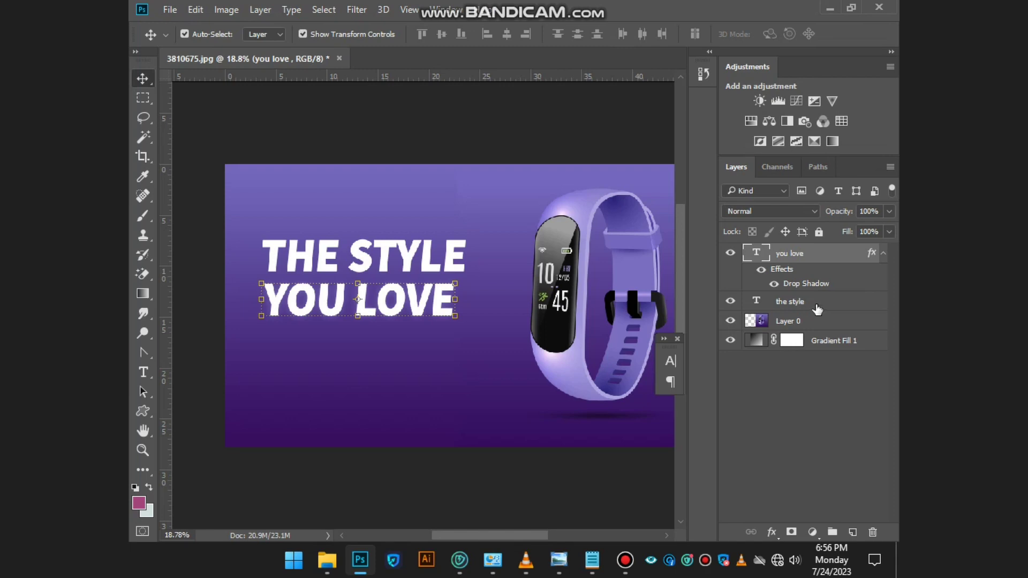
# Add a Drop Shadow layer style to "the style" text layer, leaving Outer Glow switched off.
pyautogui.click(835, 306)
pyautogui.doubleClick(837, 309)
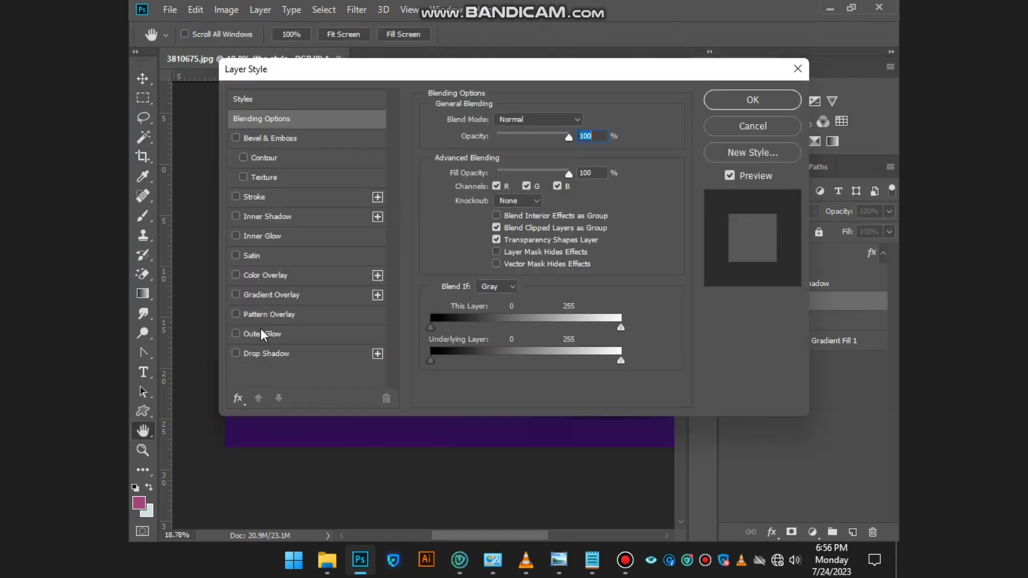
pyautogui.click(236, 354)
pyautogui.moveTo(415, 70); pyautogui.dragTo(810, 107)
pyautogui.click(631, 370)
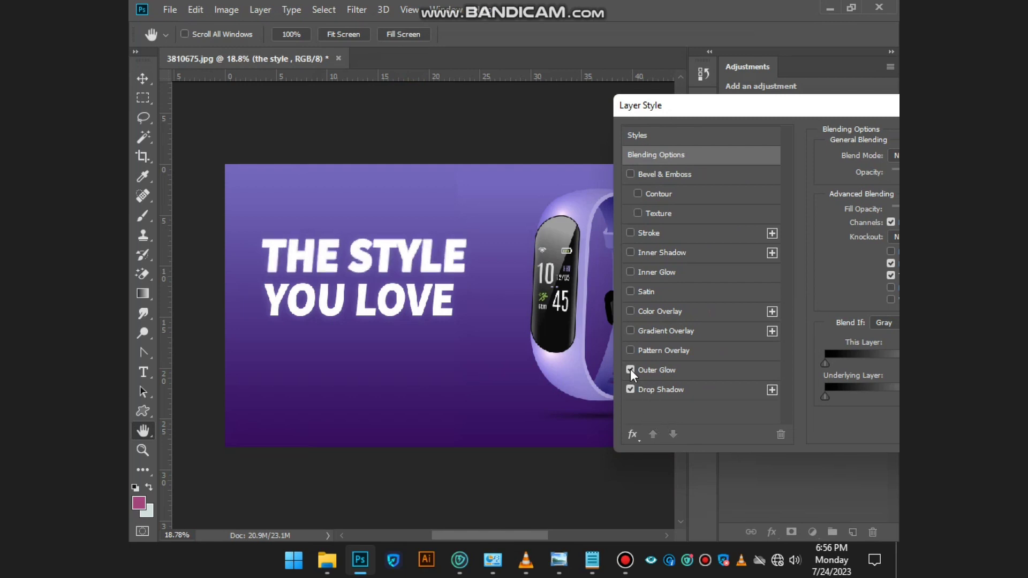
pyautogui.click(631, 371)
pyautogui.moveTo(791, 105); pyautogui.dragTo(518, 126)
pyautogui.click(873, 161)
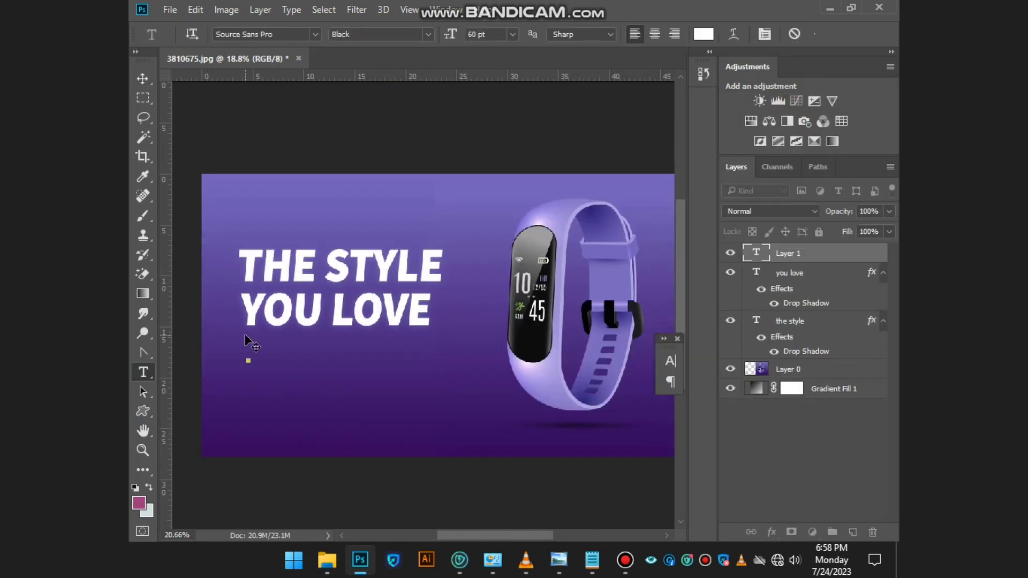
# Create a paragraph text box beneath "YOU LOVE" at 36 pt and paste the copied "intimate act of love, generosity, and companionship" text into it.
pyautogui.scroll(3, 245, 333)
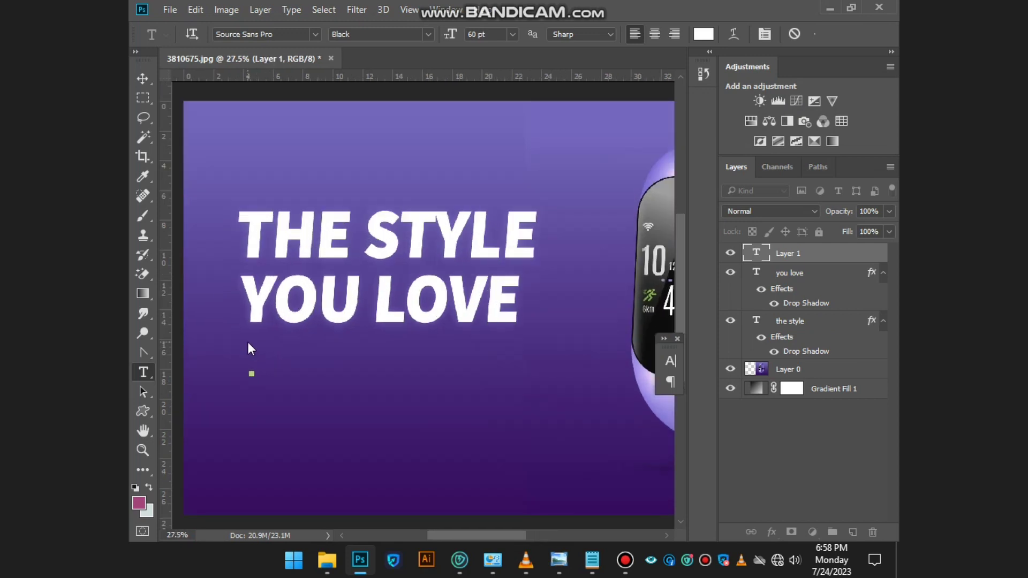
pyautogui.moveTo(251, 351); pyautogui.dragTo(560, 430)
pyautogui.click(512, 34)
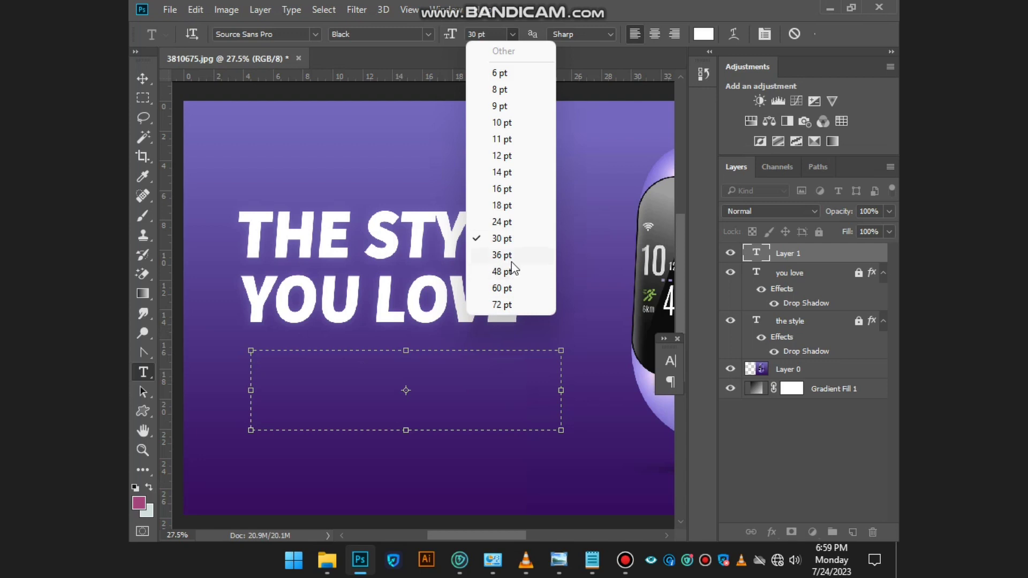
pyautogui.click(480, 379)
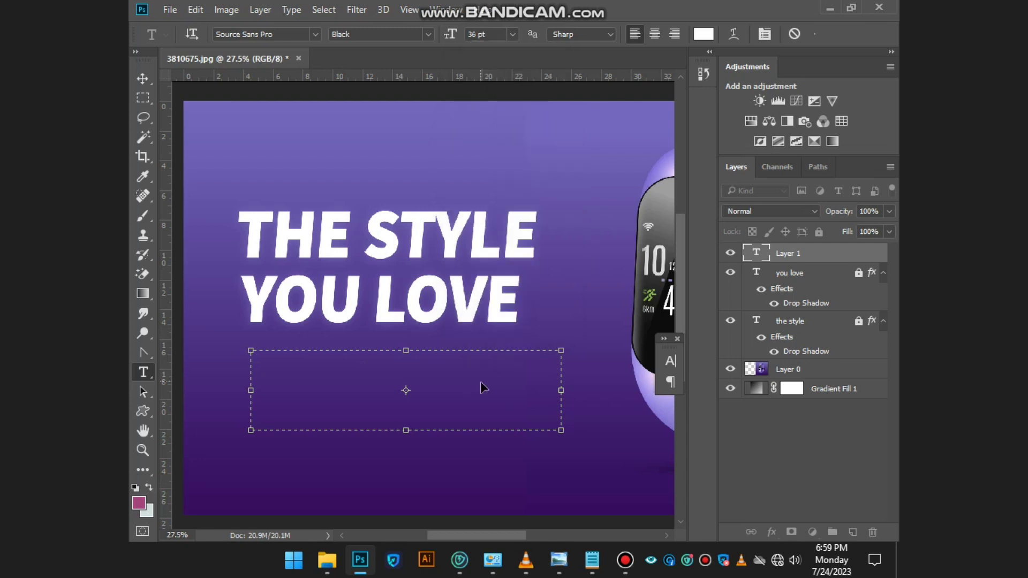
pyautogui.hotkey('ctrl', 'v')
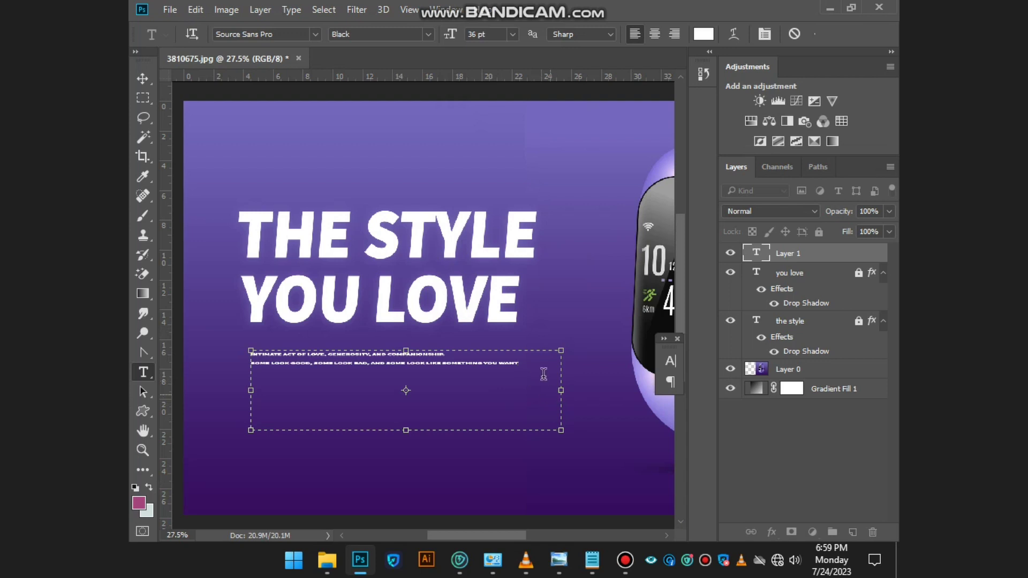
# Change the font of the whole pasted paragraph to Microsoft Yi Baiti Regular.
pyautogui.hotkey('ctrl', 'a')
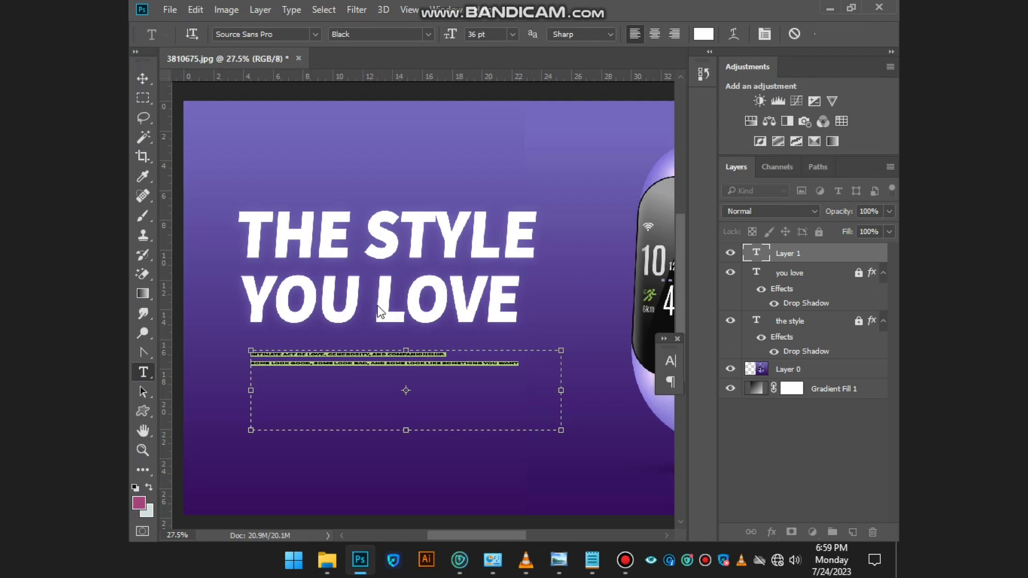
pyautogui.hotkey('ctrl', 't')
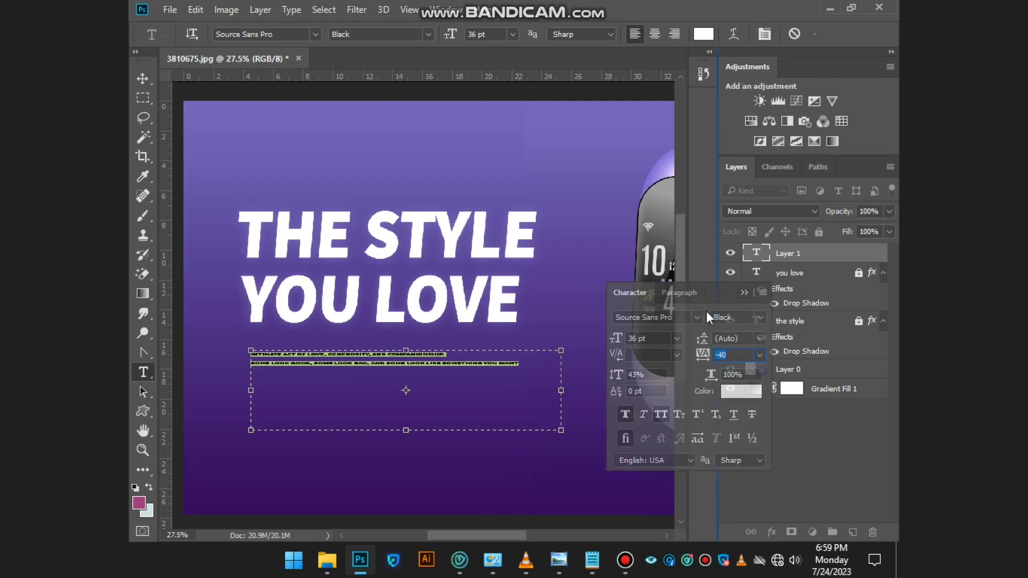
pyautogui.click(705, 311)
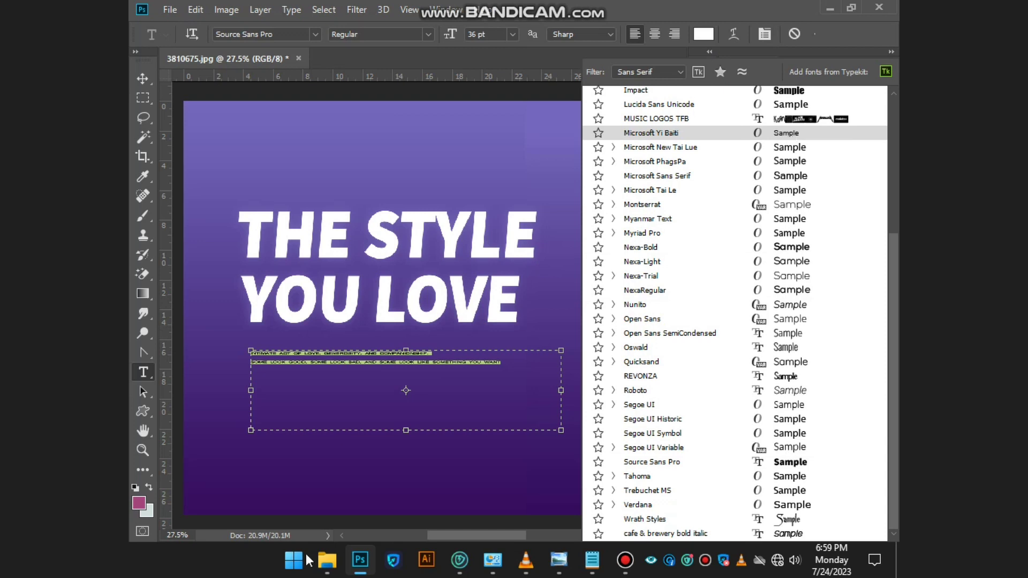
pyautogui.press('Return')
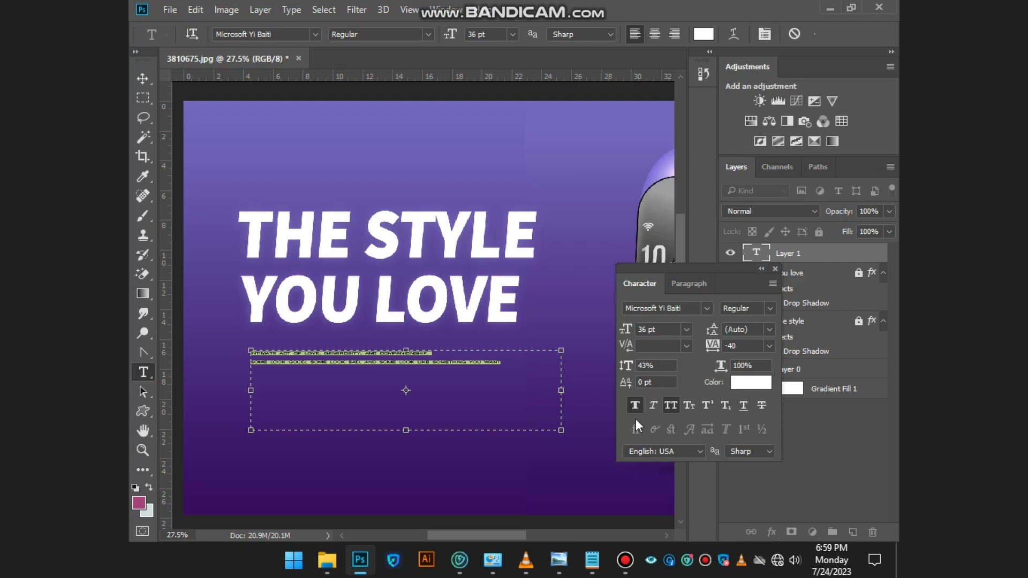
# Turn off All Caps for the paragraph under the heading and commit the text.
pyautogui.click(674, 407)
pyautogui.click(673, 407)
pyautogui.click(674, 407)
pyautogui.click(673, 407)
pyautogui.hscroll(-3, 482, 356)
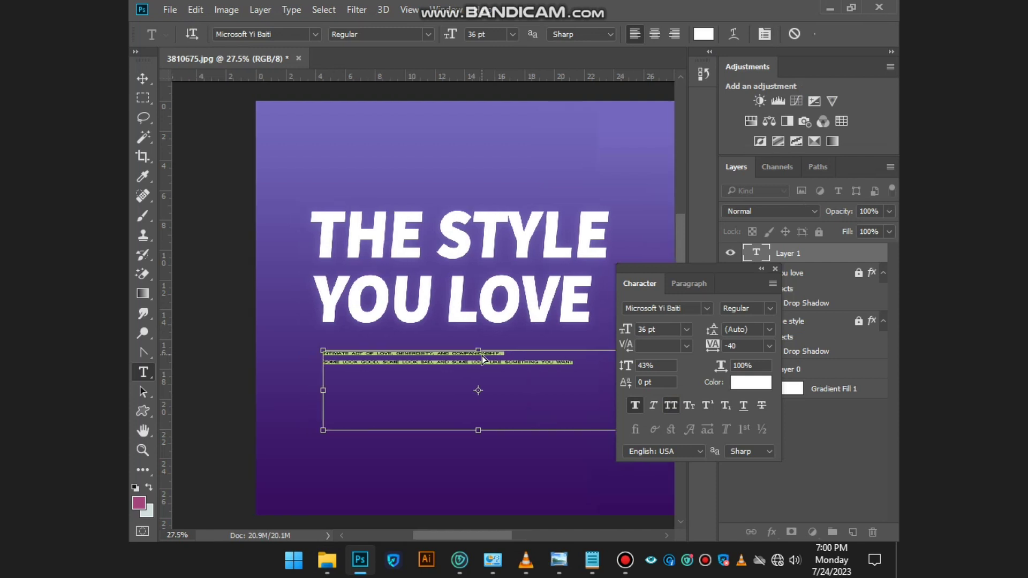
pyautogui.hscroll(4, 482, 357)
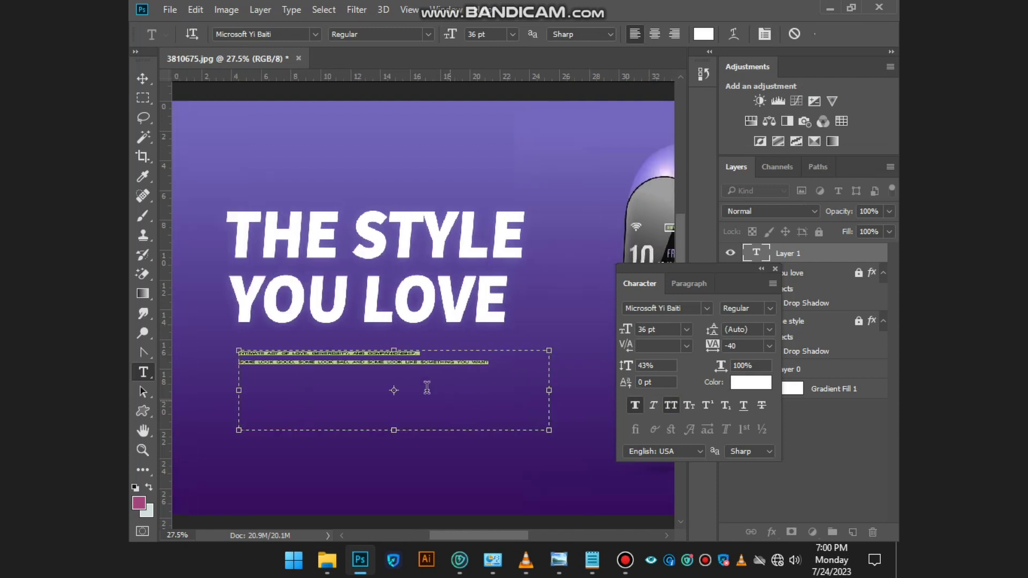
pyautogui.scroll(5, 426, 386)
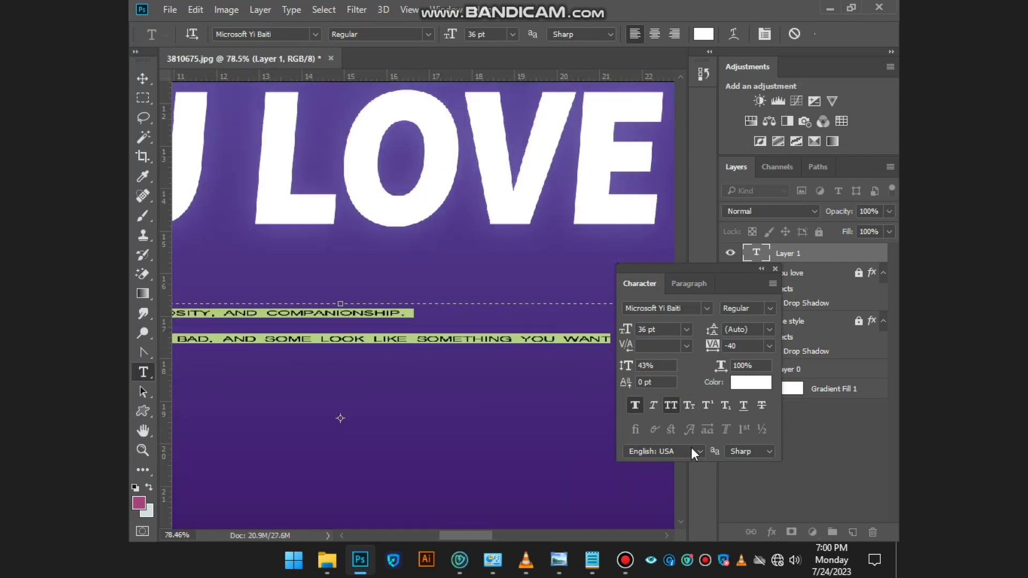
pyautogui.click(668, 405)
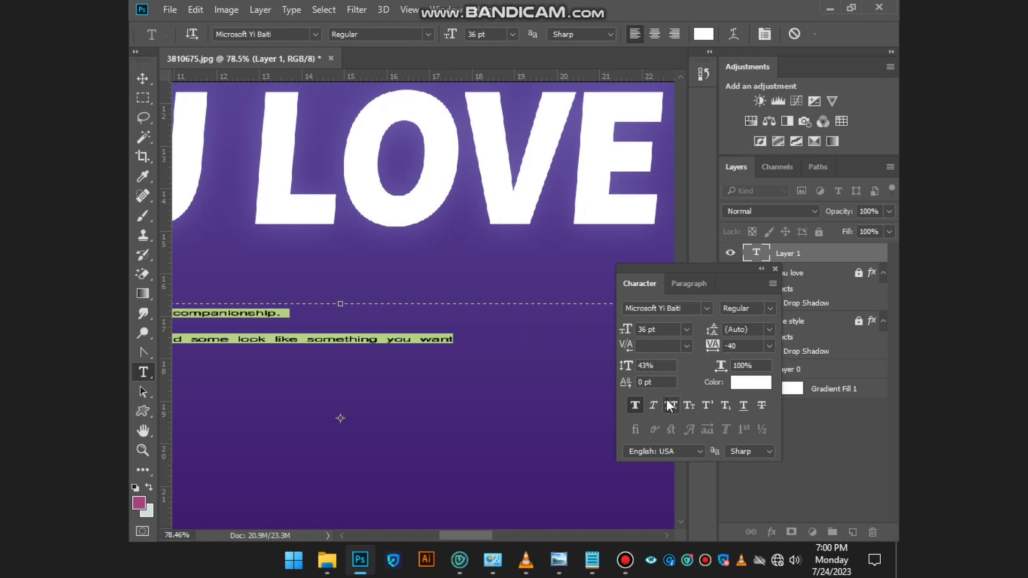
pyautogui.click(669, 405)
pyautogui.scroll(-5, 384, 398)
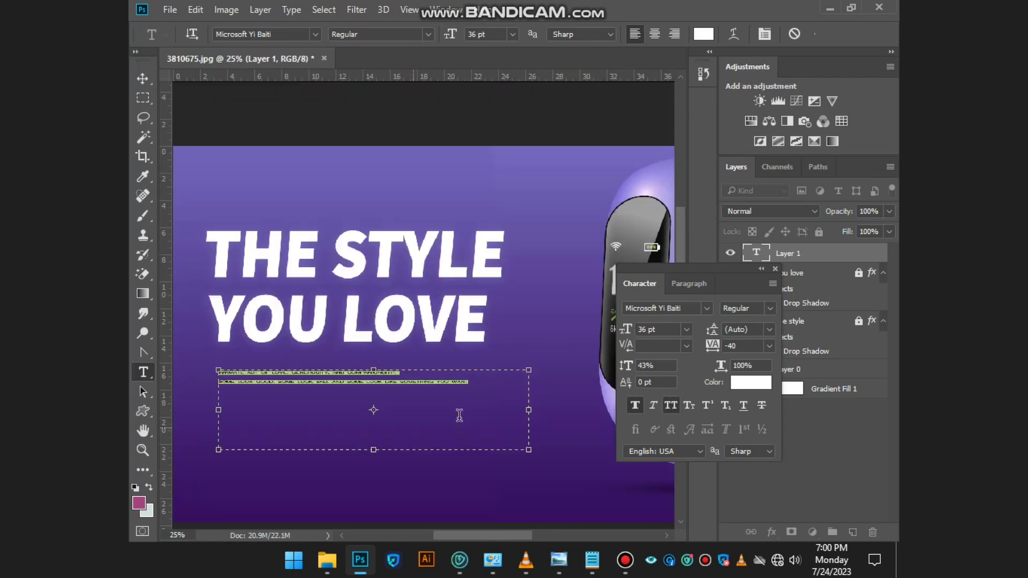
pyautogui.scroll(2, 459, 415)
pyautogui.click(671, 405)
pyautogui.click(143, 78)
# Set the whole paragraph's font size to 77 pt and its vertical scale to about 76%, and commit the text.
pyautogui.scroll(-1, 333, 418)
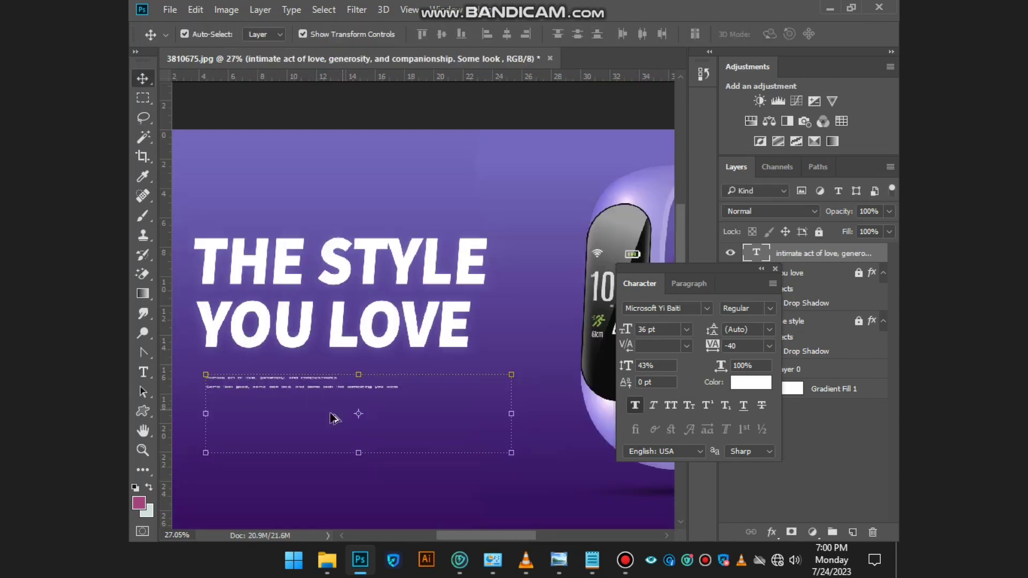
pyautogui.scroll(1, 331, 419)
pyautogui.press('t')
pyautogui.click(399, 389)
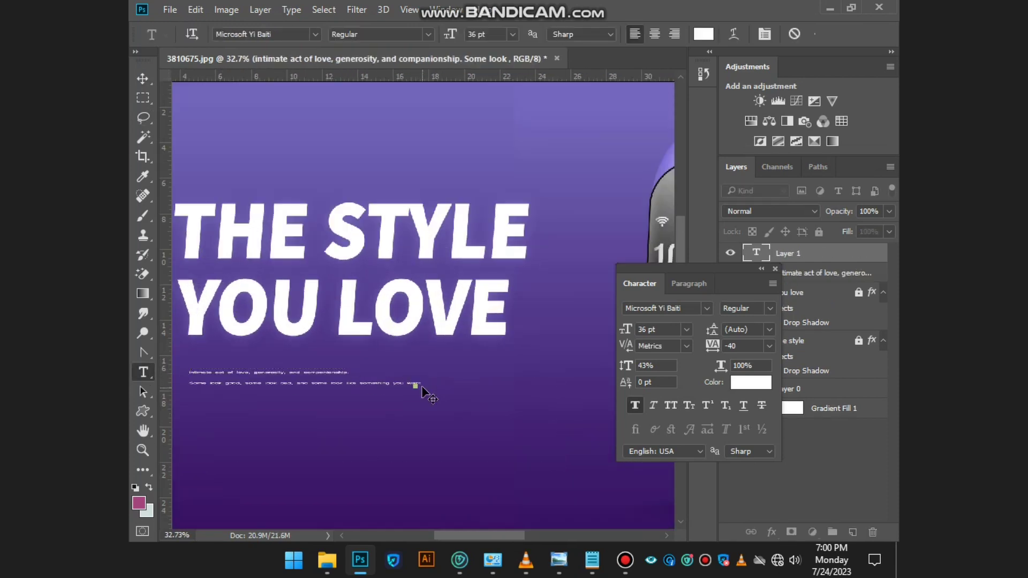
pyautogui.click(356, 393)
pyautogui.hotkey('ctrl', 'a')
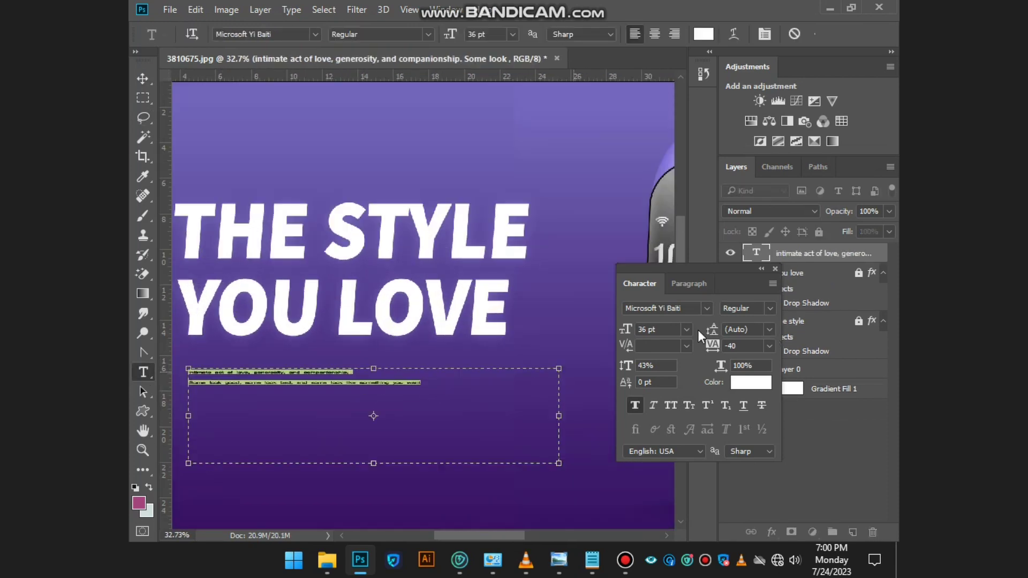
pyautogui.moveTo(626, 331); pyautogui.dragTo(664, 336)
pyautogui.moveTo(625, 365); pyautogui.dragTo(651, 370)
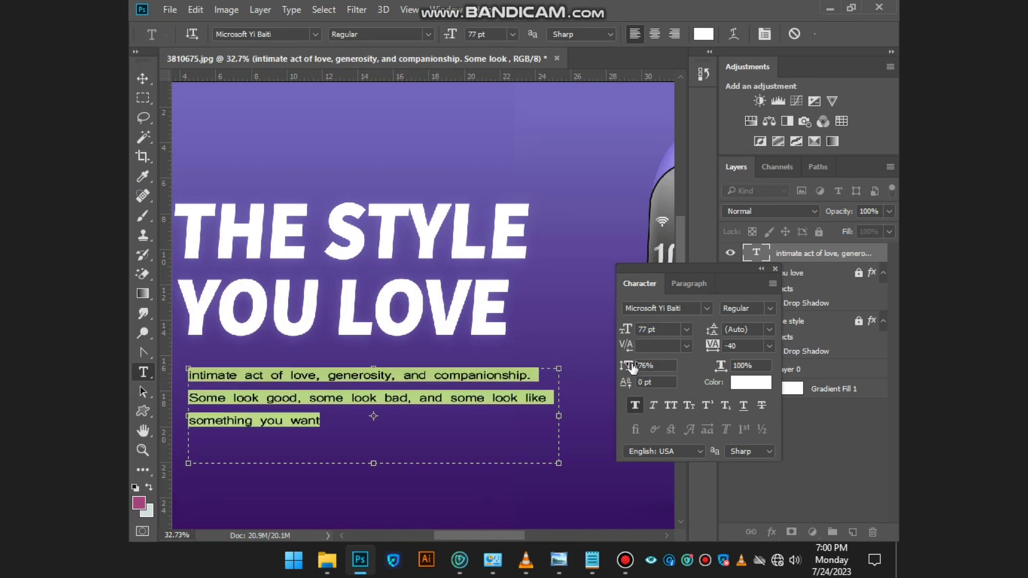
pyautogui.click(449, 149)
pyautogui.click(753, 274)
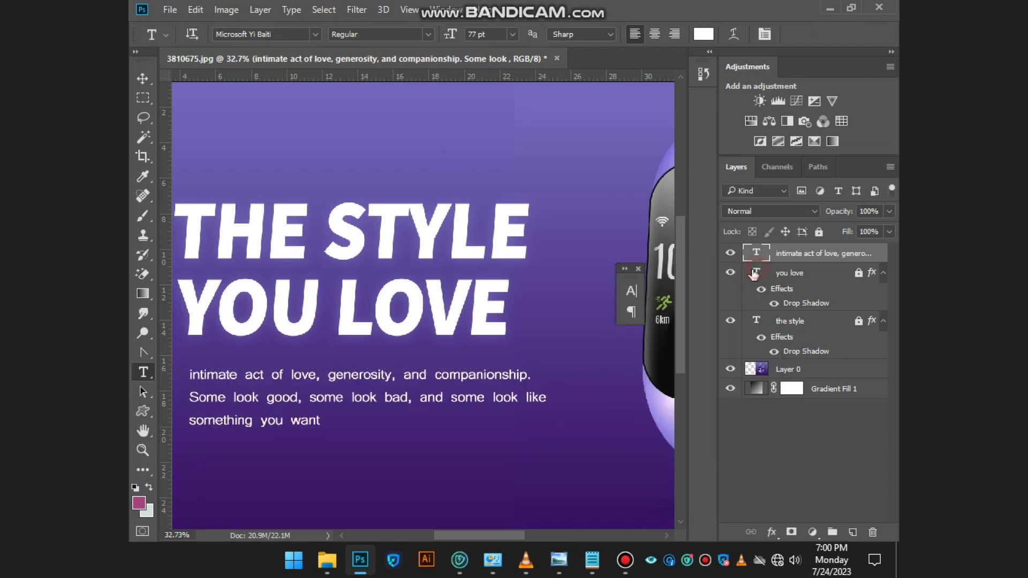
# Move the paragraph slightly so that it sits closer beneath "YOU LOVE" and lines up with the heading's start.
pyautogui.hotkey('ctrl', '0')
pyautogui.click(339, 477)
pyautogui.press('v')
pyautogui.click(348, 351)
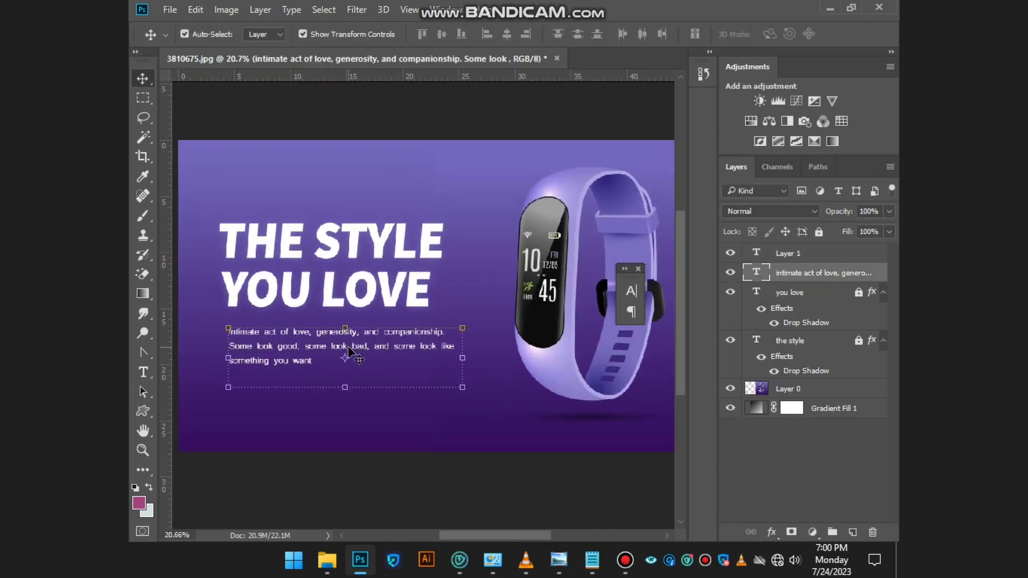
pyautogui.moveTo(349, 351); pyautogui.dragTo(342, 341)
pyautogui.click(415, 449)
pyautogui.scroll(-2, 416, 439)
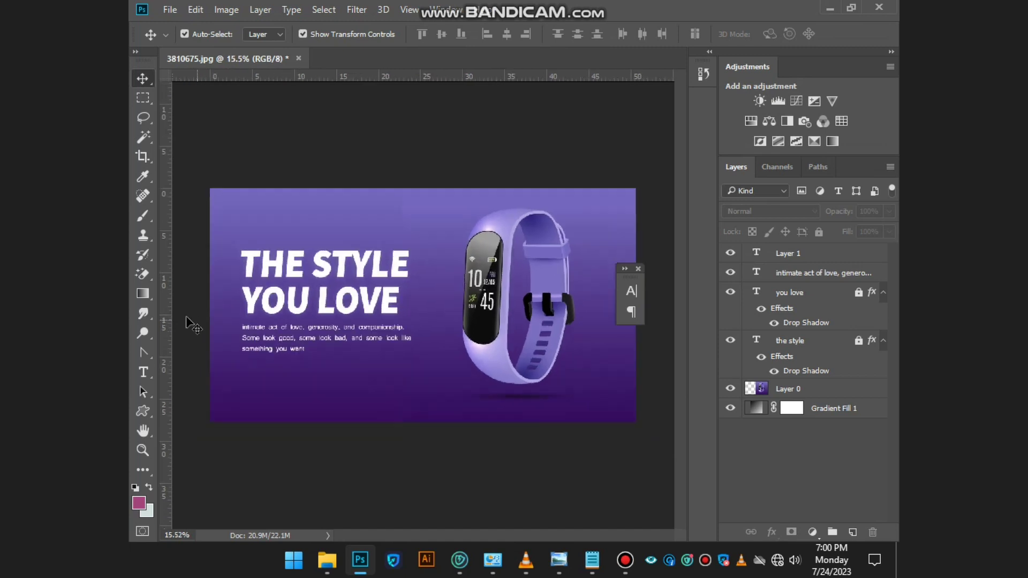
# Draw a rectangle about 645 × 170 px below the paragraph and fill it with black.
pyautogui.scroll(1, 190, 324)
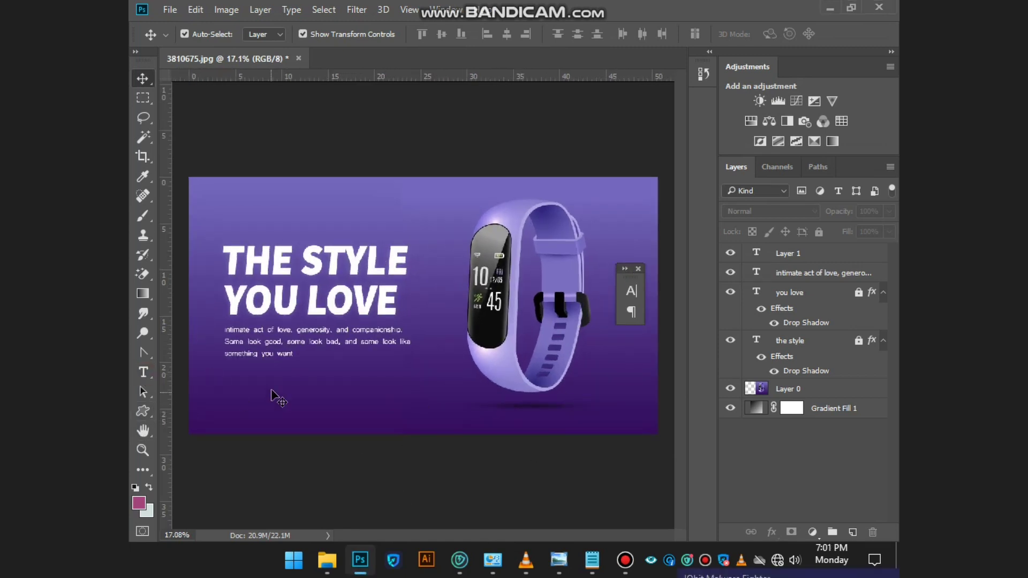
pyautogui.rightClick(143, 411)
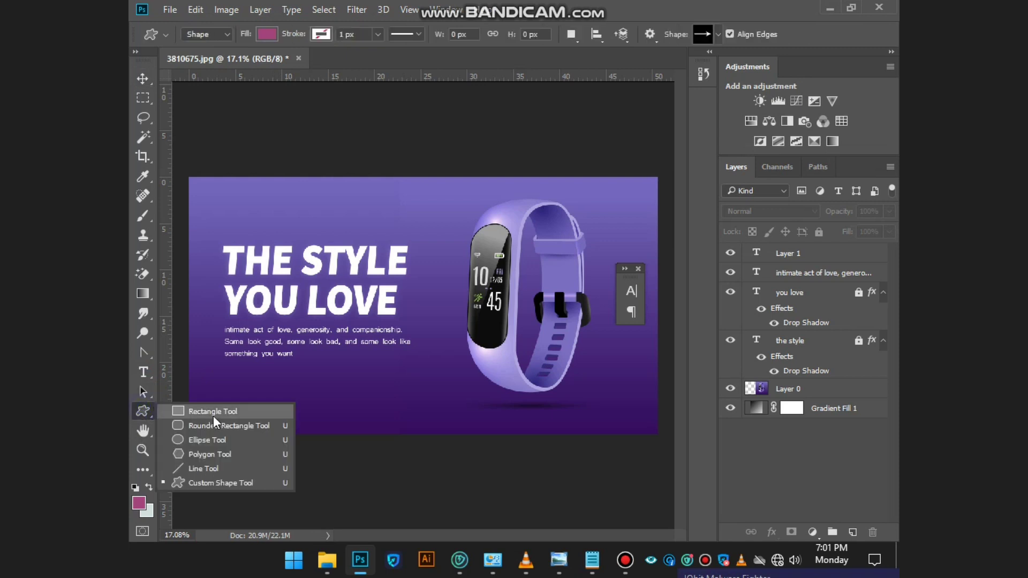
pyautogui.click(217, 413)
pyautogui.moveTo(276, 388); pyautogui.dragTo(360, 410)
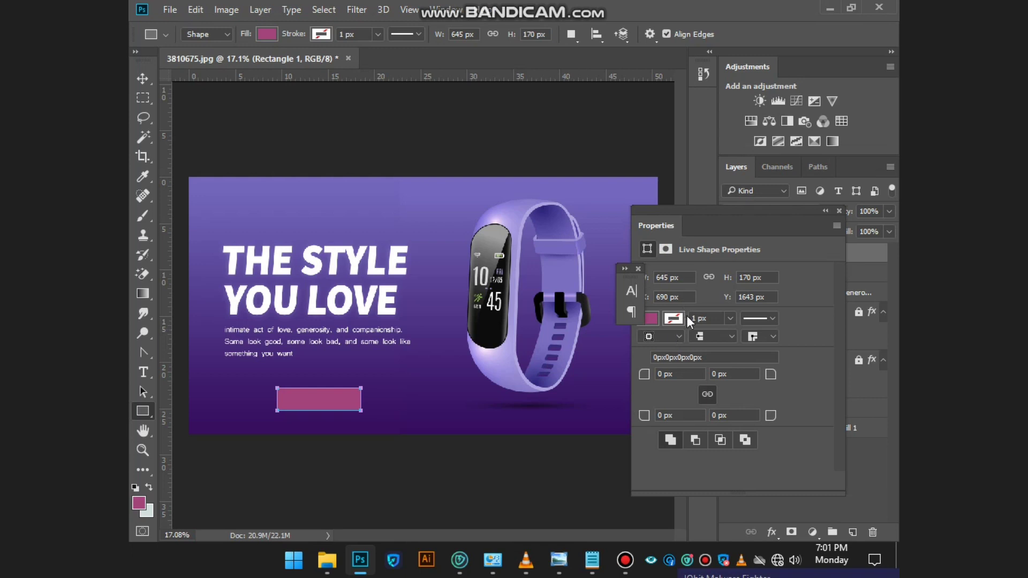
pyautogui.click(651, 319)
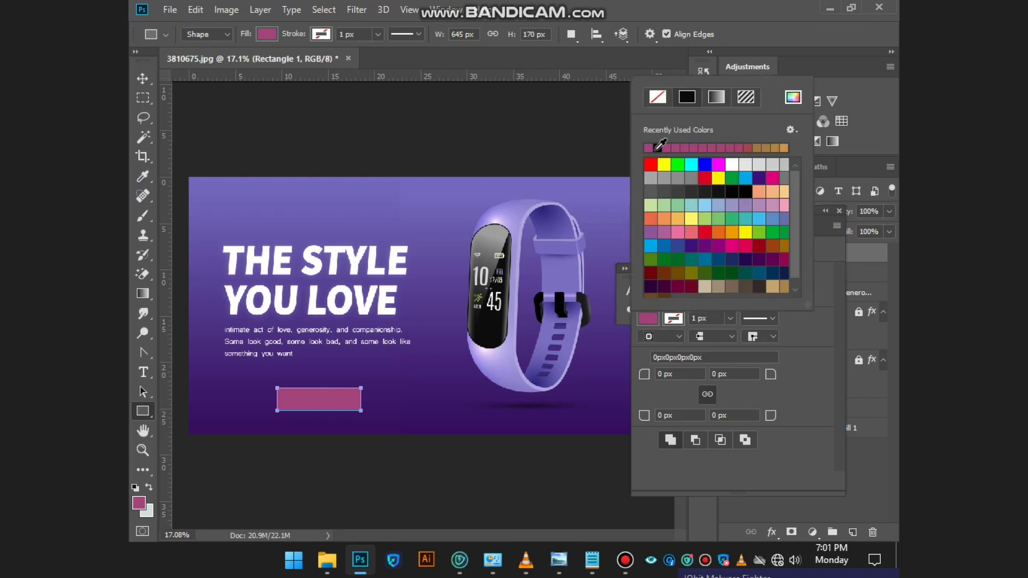
pyautogui.click(658, 147)
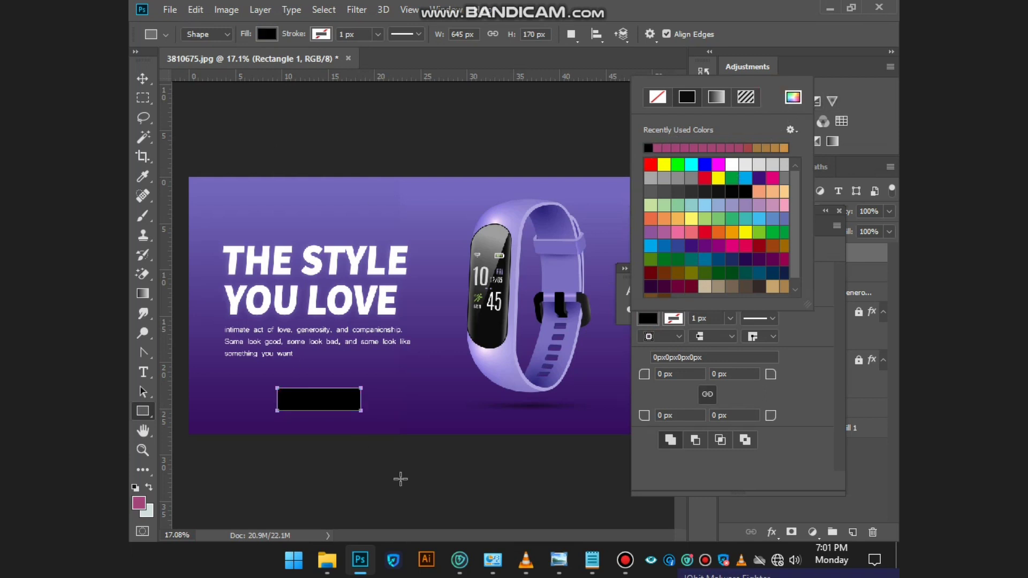
# Move the black rectangle directly beneath the paragraph's last line, aligned with the start of the text, and deselect it.
pyautogui.click(142, 78)
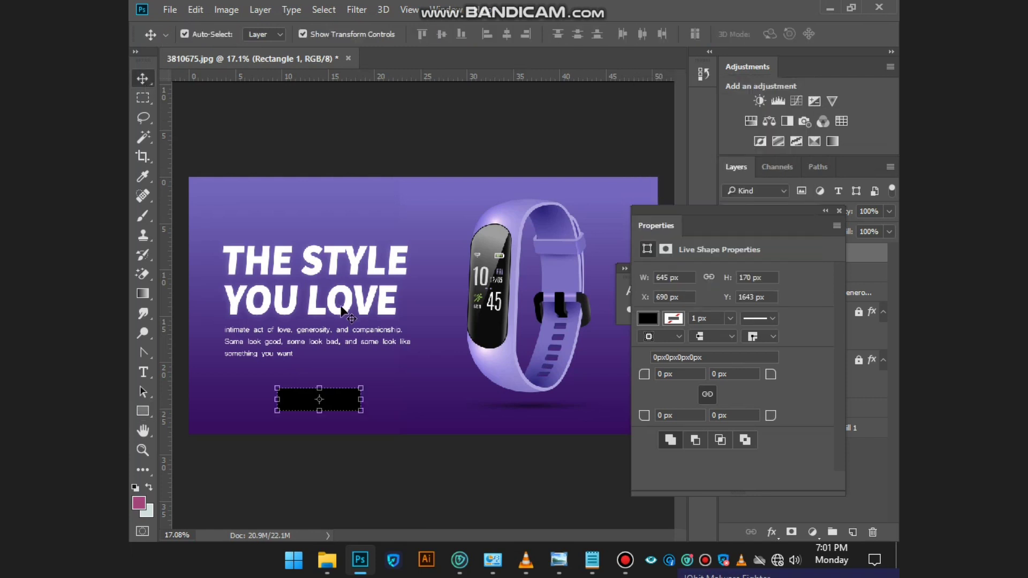
pyautogui.scroll(1, 321, 426)
pyautogui.moveTo(333, 402); pyautogui.dragTo(257, 367)
pyautogui.scroll(-2, 284, 449)
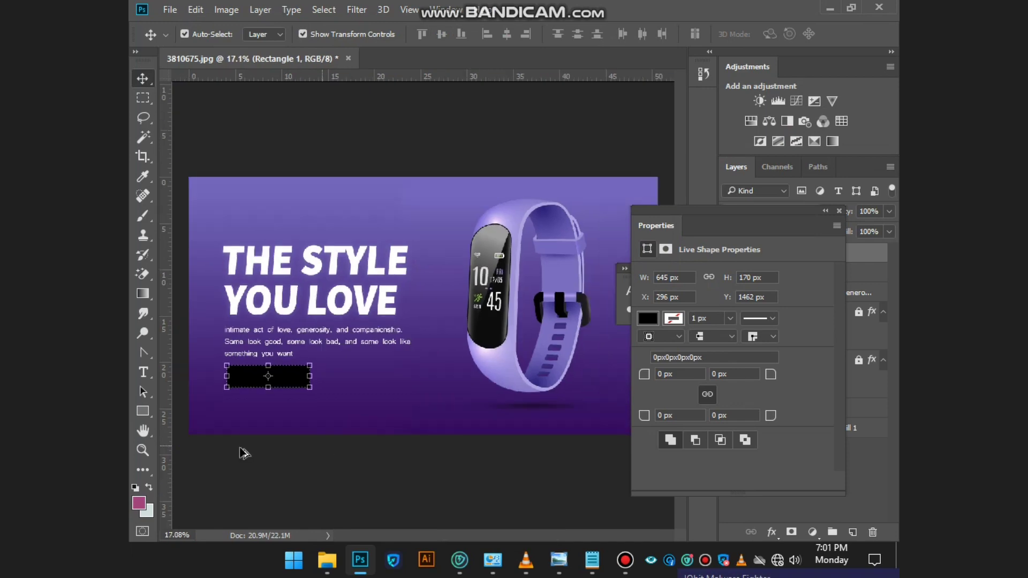
pyautogui.scroll(1, 246, 453)
pyautogui.click(229, 481)
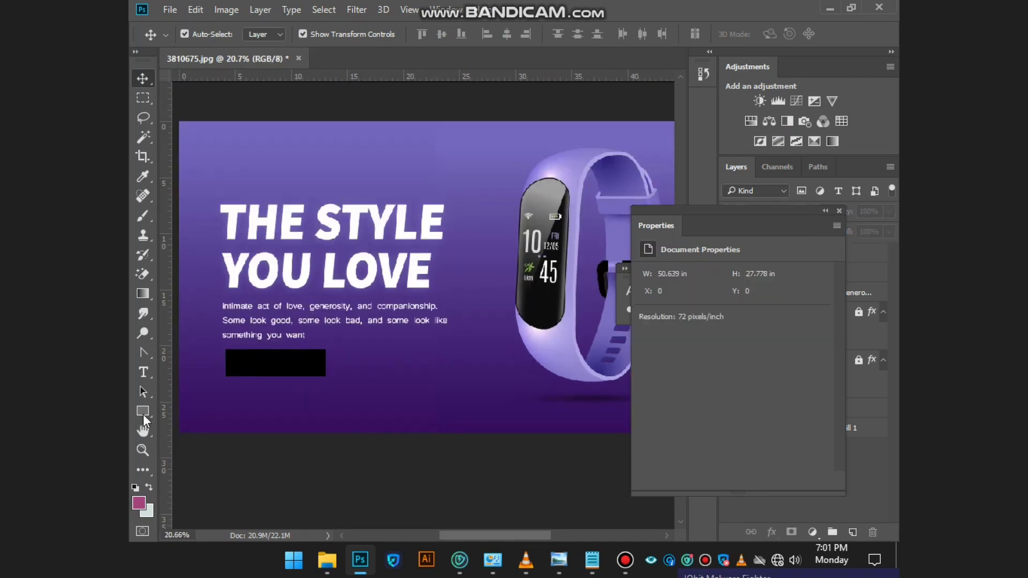
# Add the white text "explore" below the black rectangle and enlarge it to about 195 pt.
pyautogui.click(144, 353)
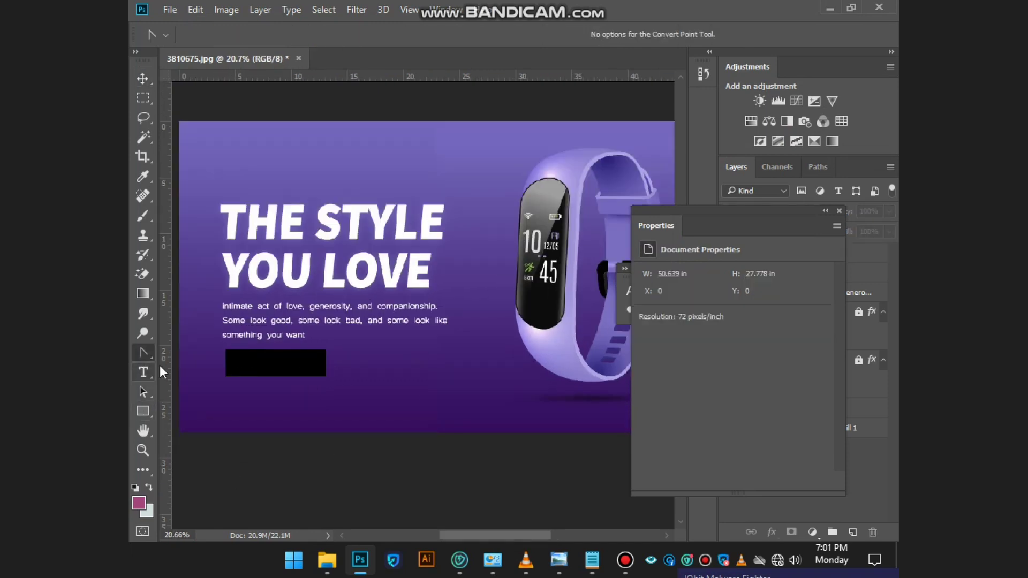
pyautogui.click(144, 372)
pyautogui.click(311, 402)
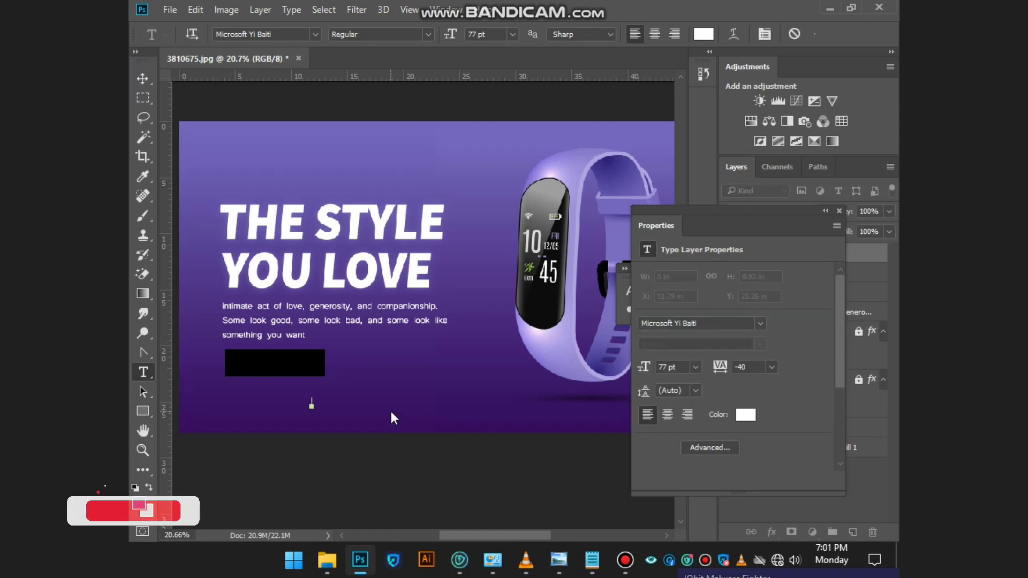
pyautogui.write('e')
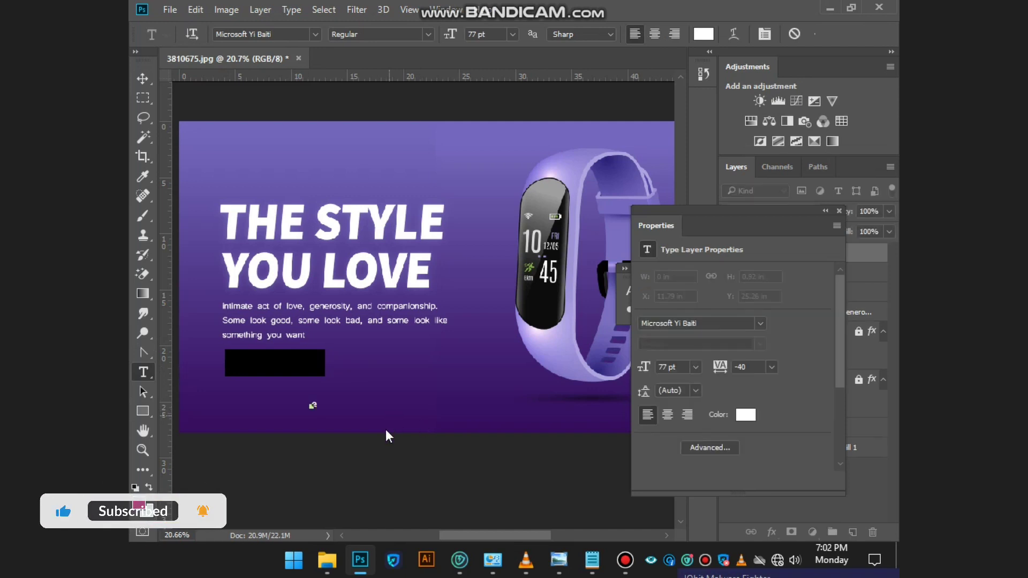
pyautogui.write('x')
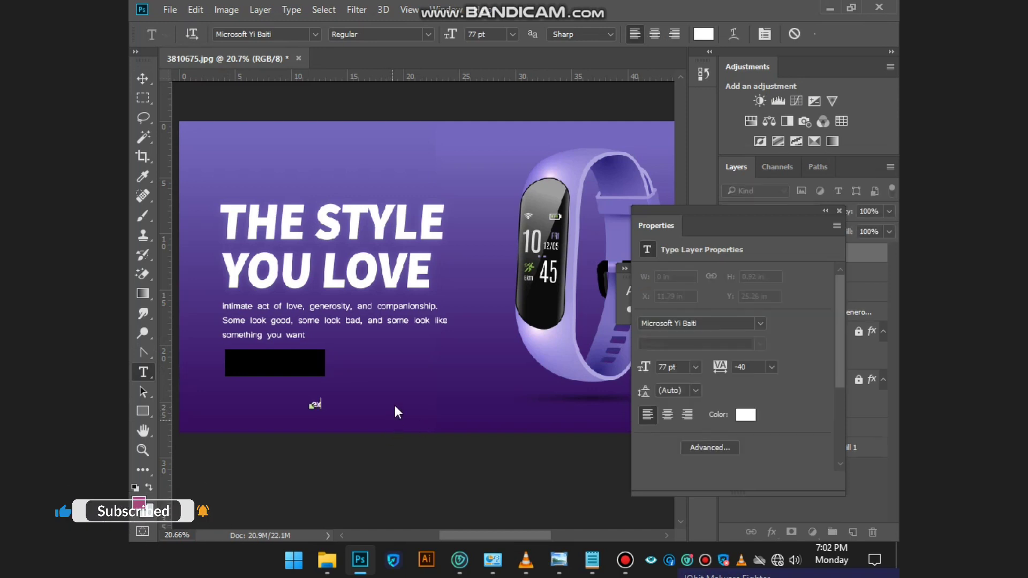
pyautogui.write('plor')
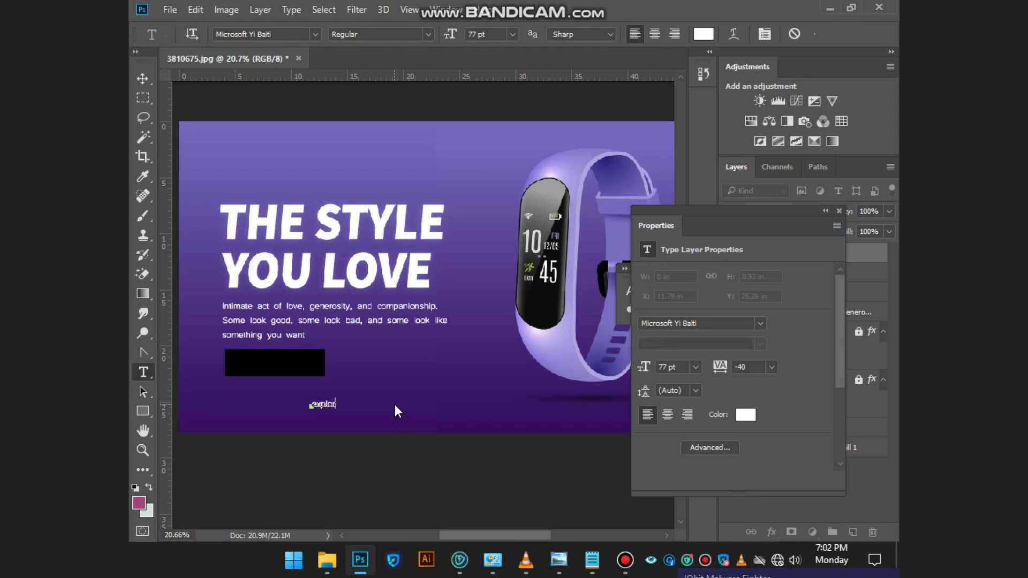
pyautogui.write('e')
pyautogui.moveTo(346, 414); pyautogui.dragTo(392, 432)
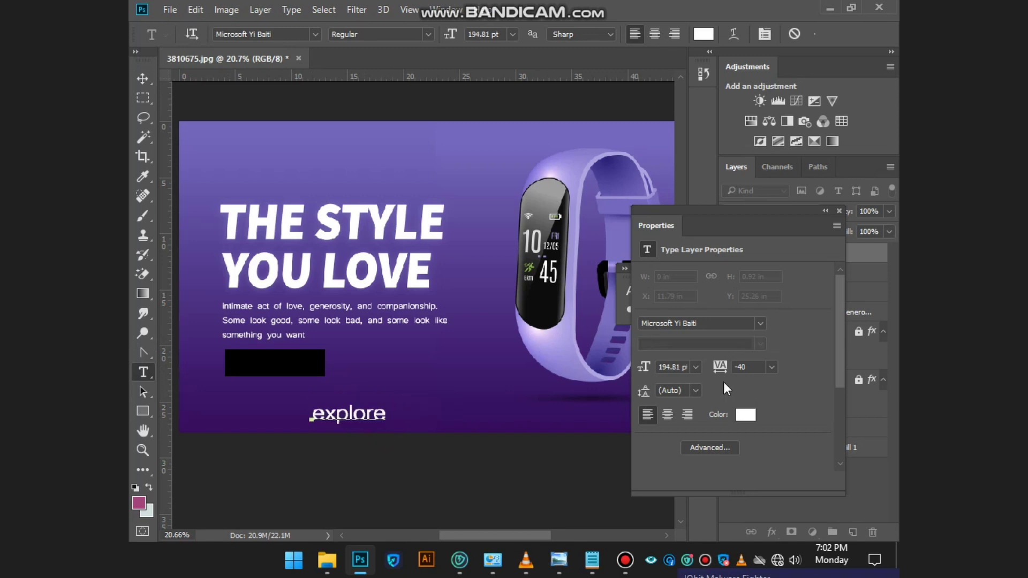
# Select the whole word "explore" and format it in small caps.
pyautogui.click(825, 211)
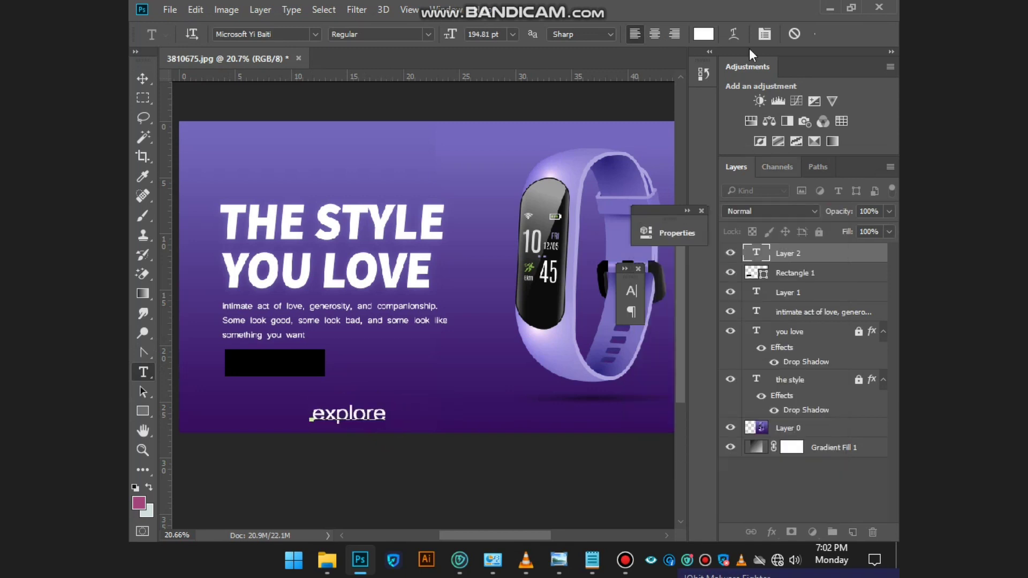
pyautogui.click(631, 291)
pyautogui.click(503, 404)
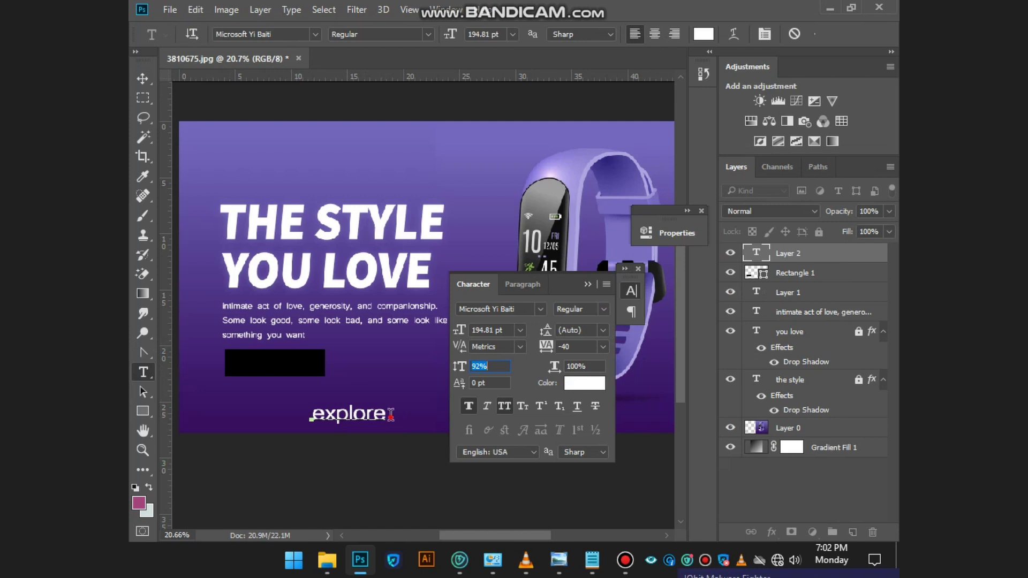
pyautogui.doubleClick(391, 414)
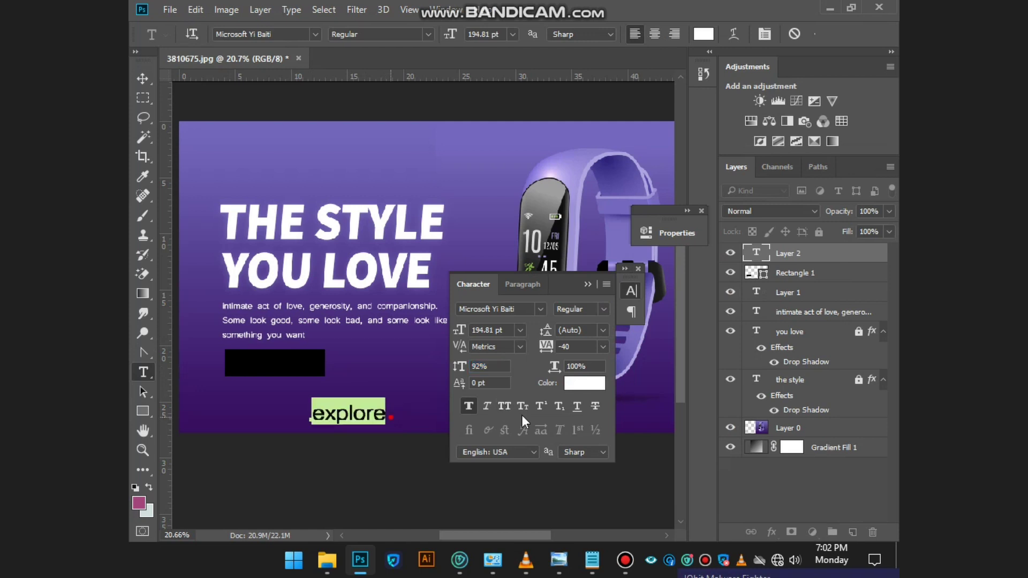
pyautogui.click(522, 407)
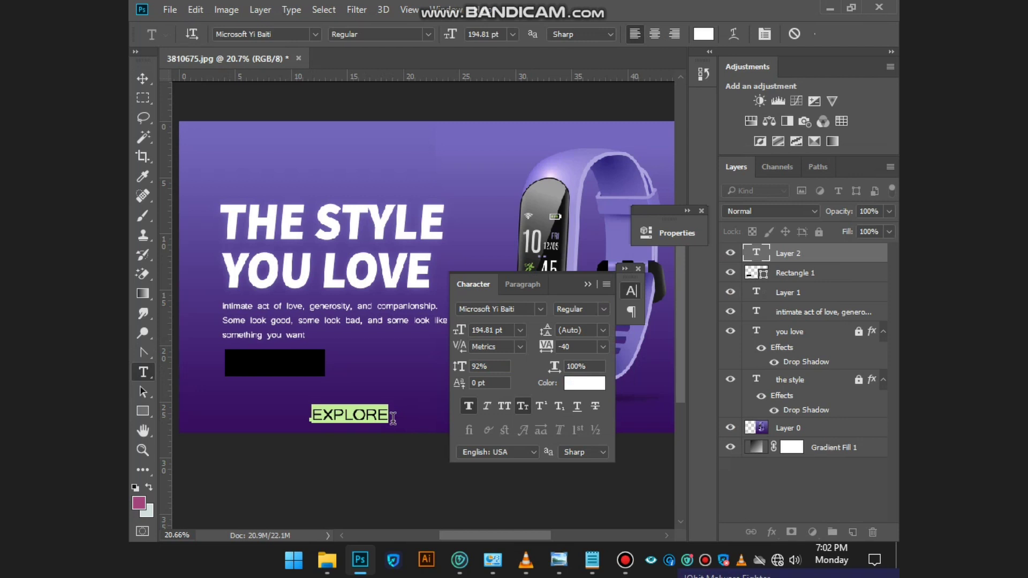
# Move the EXPLORE text onto the black rectangle as its button label and commit the text.
pyautogui.click(364, 414)
pyautogui.moveTo(364, 414); pyautogui.dragTo(273, 355)
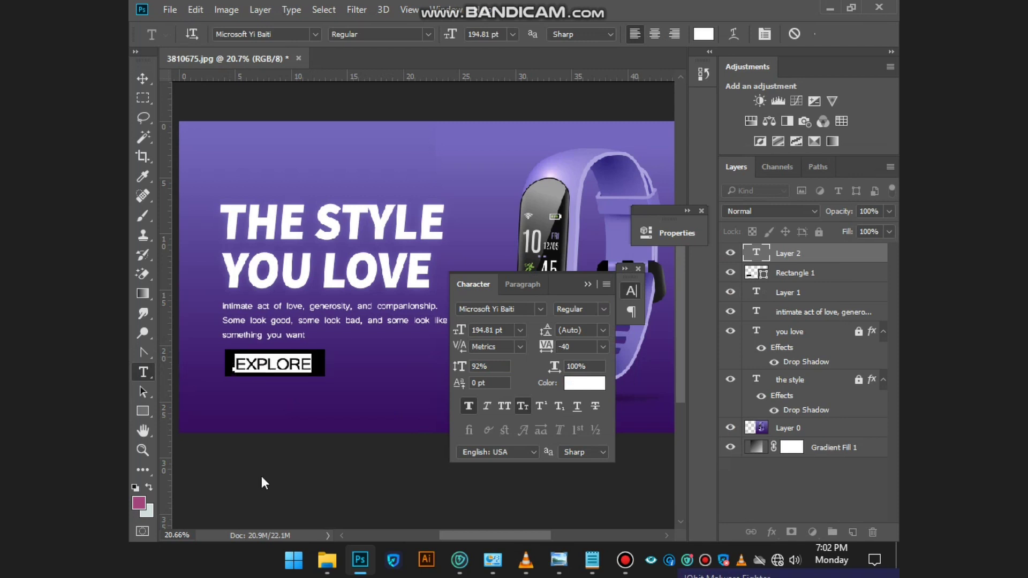
pyautogui.click(261, 477)
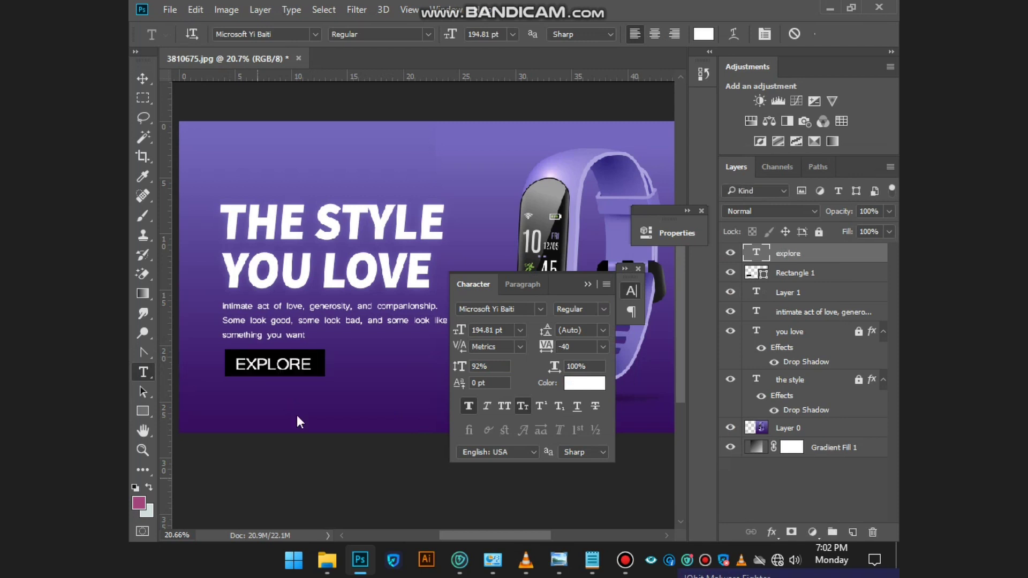
# Delete the empty text layer "Layer 2" directly above the "explore" layer.
pyautogui.click(418, 484)
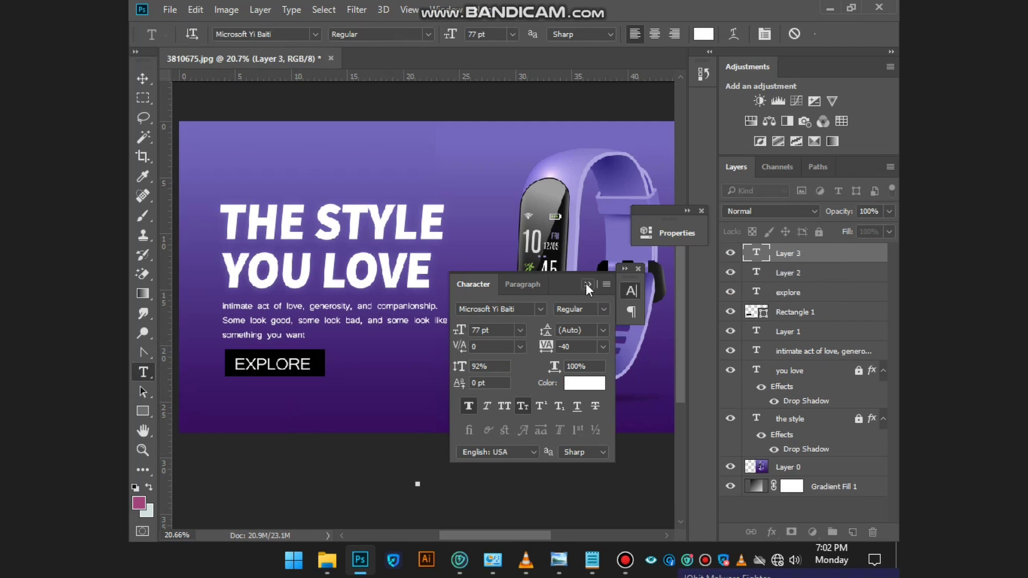
pyautogui.click(586, 283)
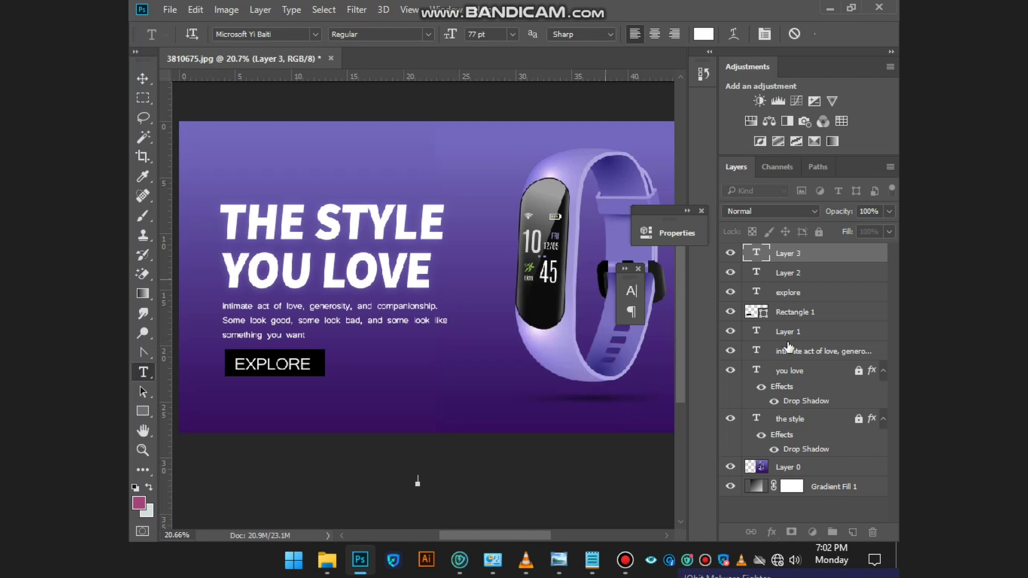
pyautogui.click(818, 276)
pyautogui.press('h')
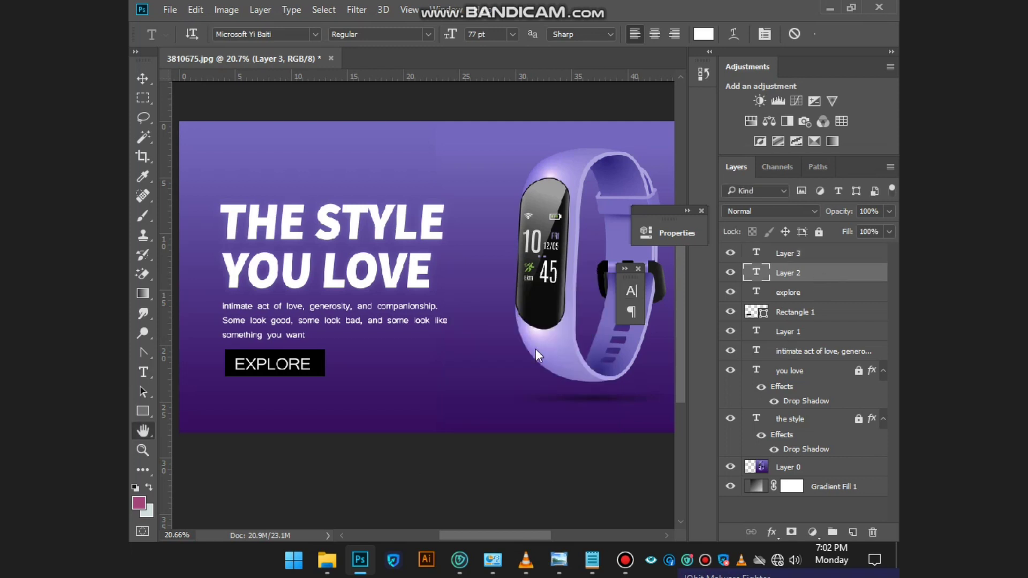
pyautogui.doubleClick(798, 274)
pyautogui.press('Escape')
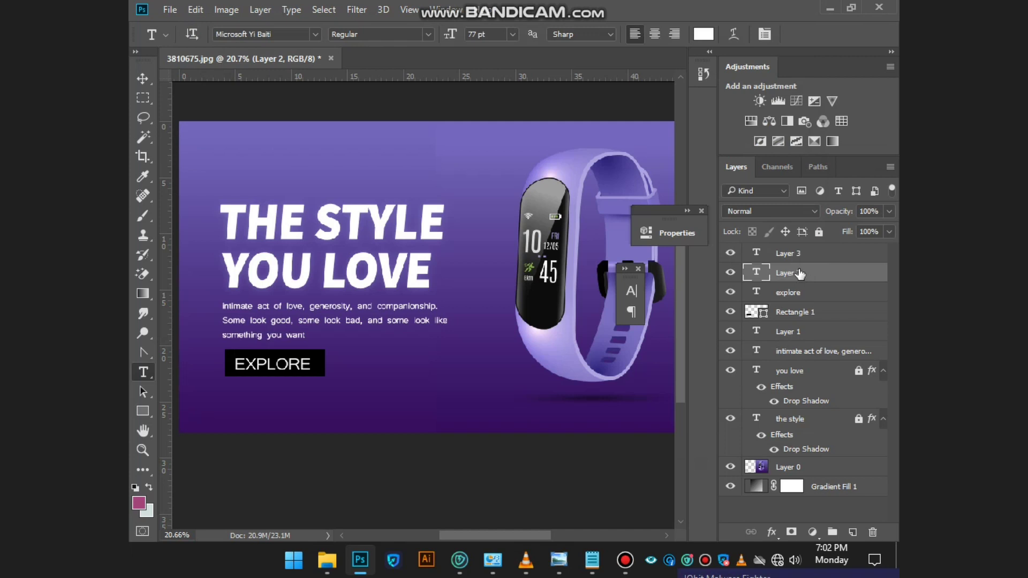
pyautogui.press('Delete')
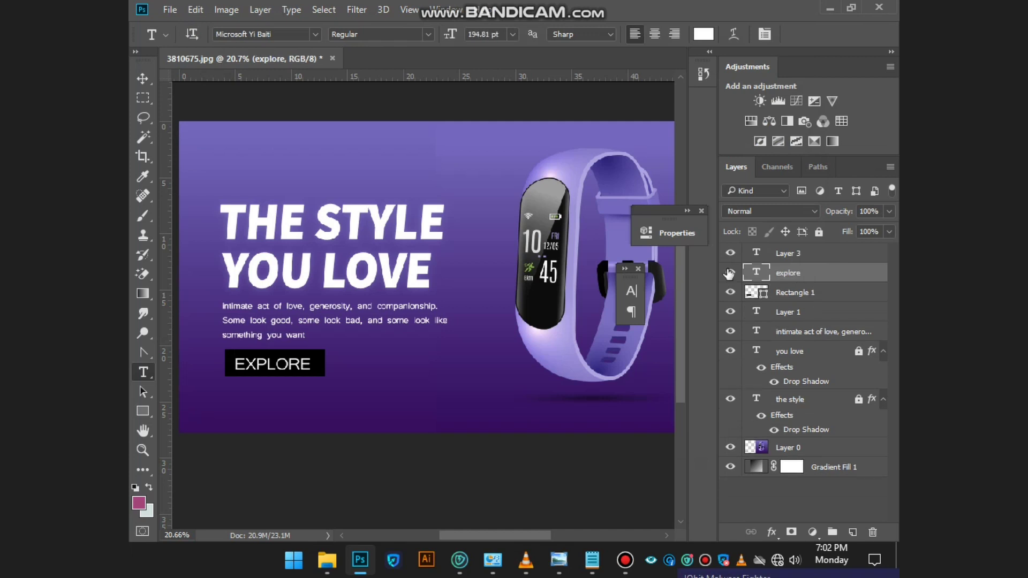
# Lower the opacity of the black rectangle behind EXPLORE to 37% and deselect it.
pyautogui.click(140, 80)
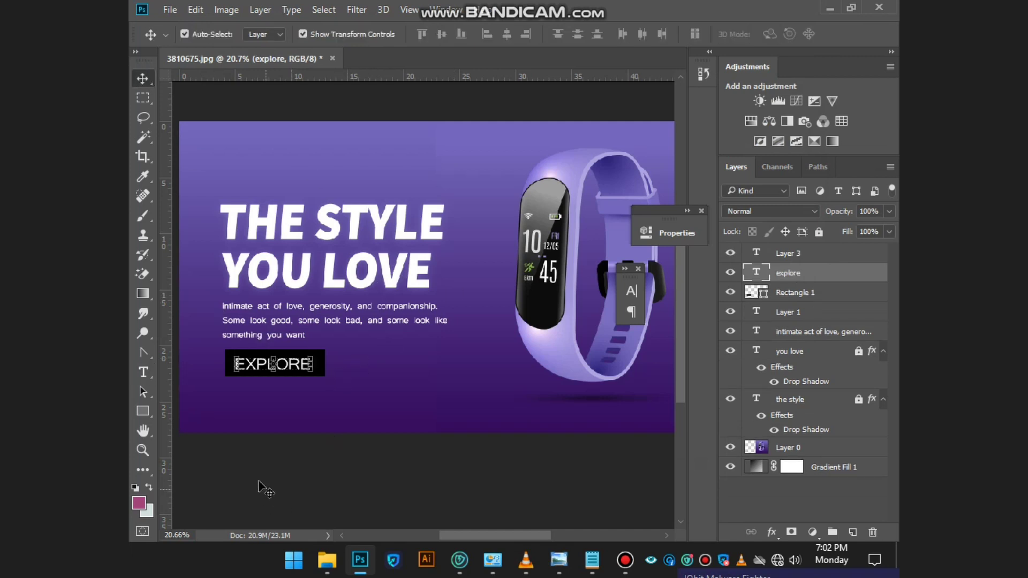
pyautogui.scroll(2, 264, 407)
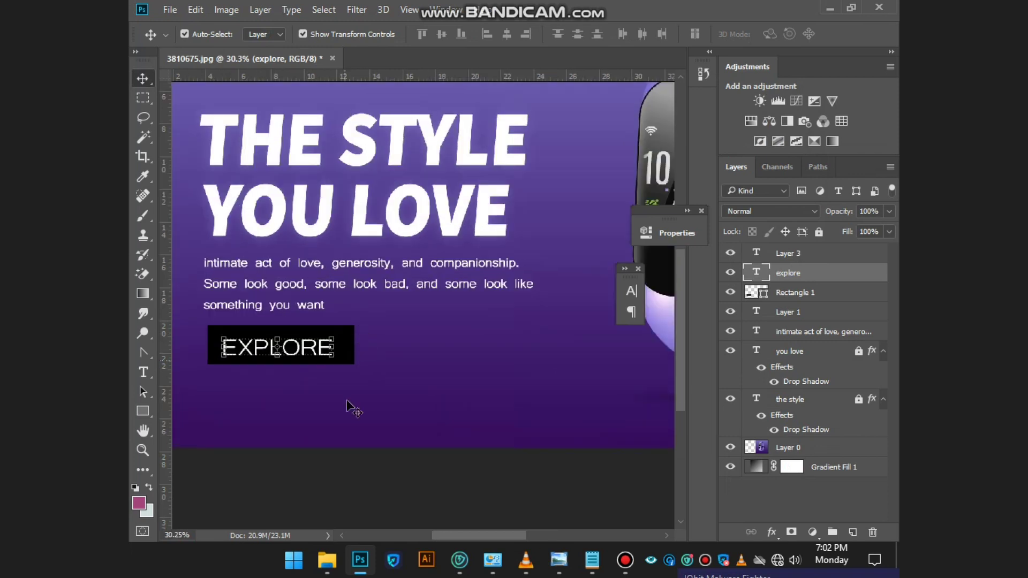
pyautogui.click(378, 484)
pyautogui.click(343, 337)
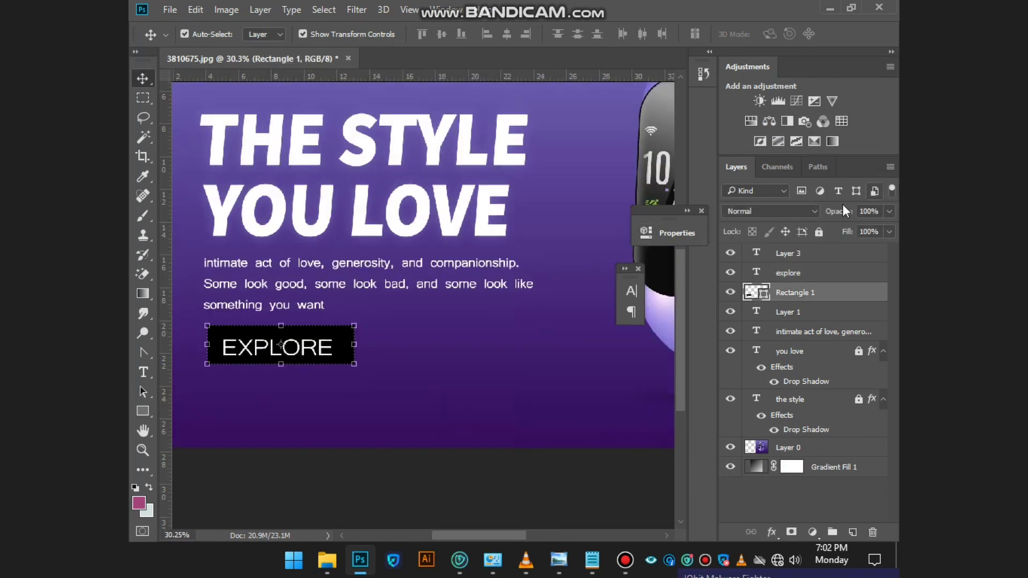
pyautogui.click(884, 214)
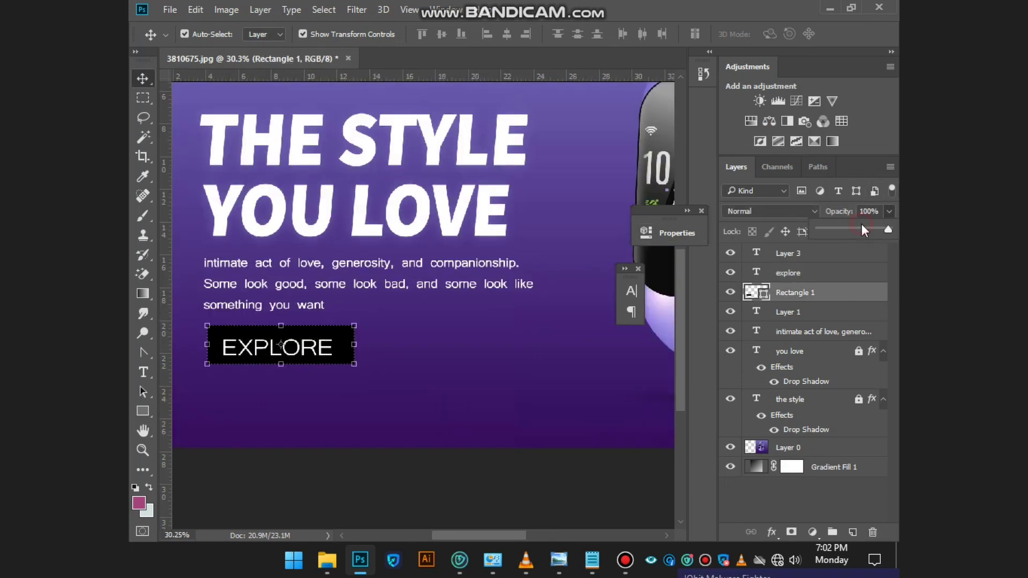
pyautogui.click(850, 228)
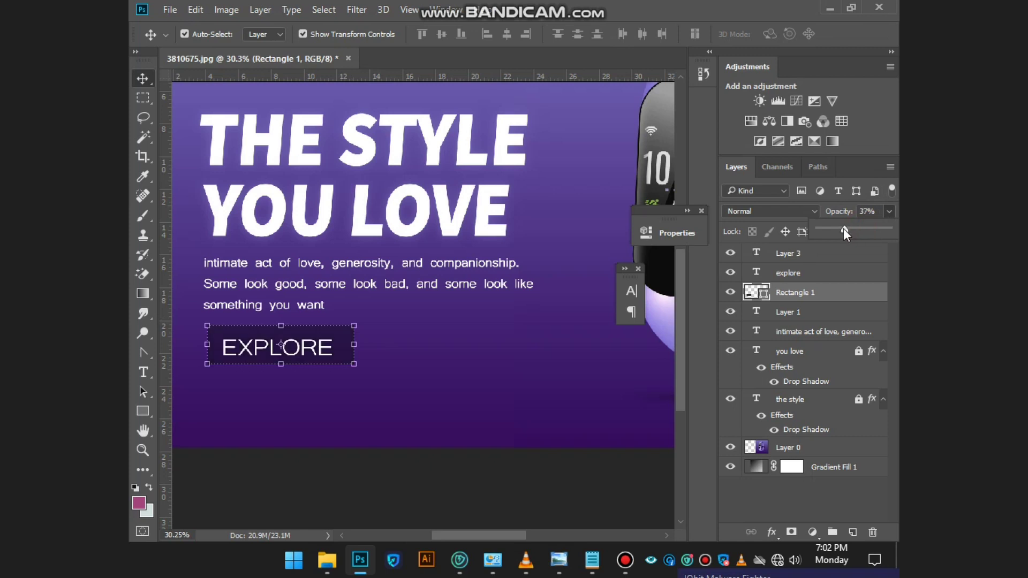
pyautogui.click(516, 487)
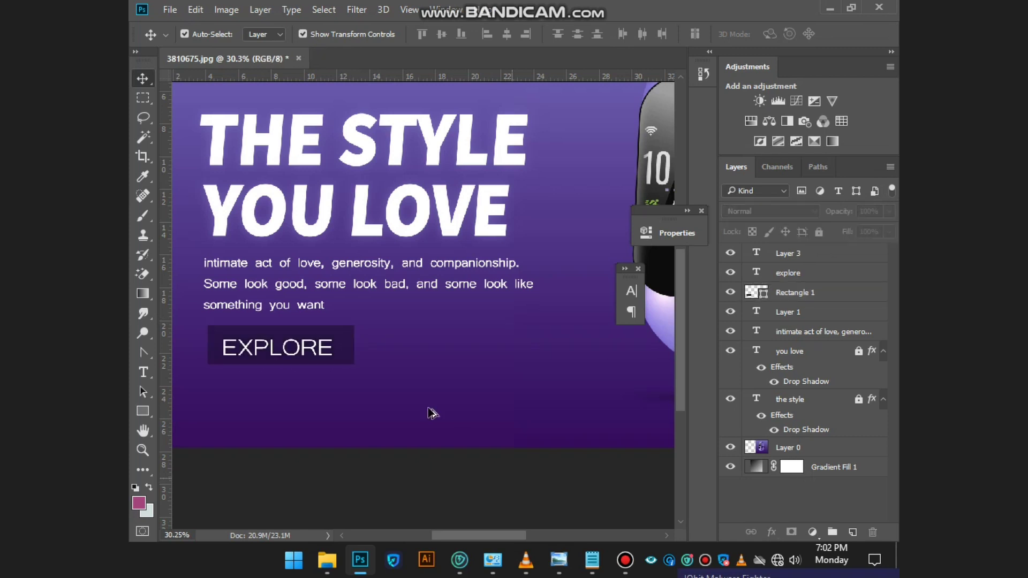
# Add the white text "40%", scaled to about 300 pt, directly beside the EXPLORE button.
pyautogui.scroll(-1, 431, 413)
pyautogui.scroll(-1, 323, 446)
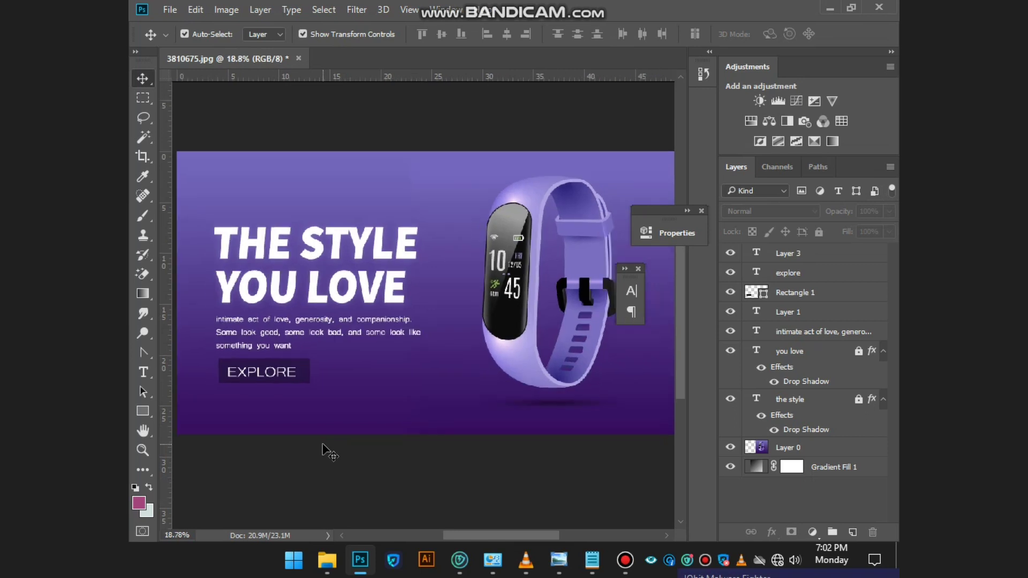
pyautogui.scroll(1, 194, 367)
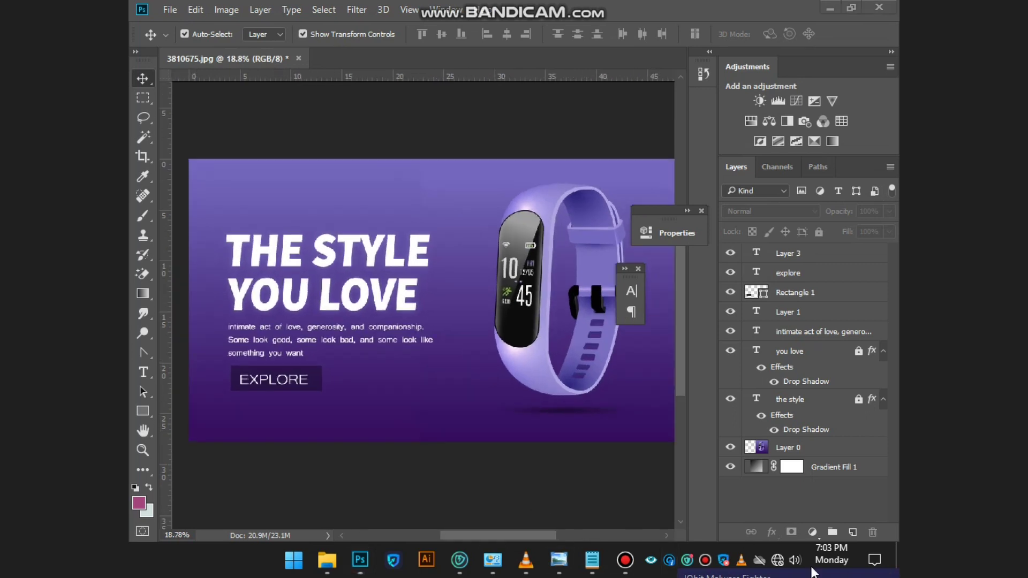
pyautogui.click(365, 548)
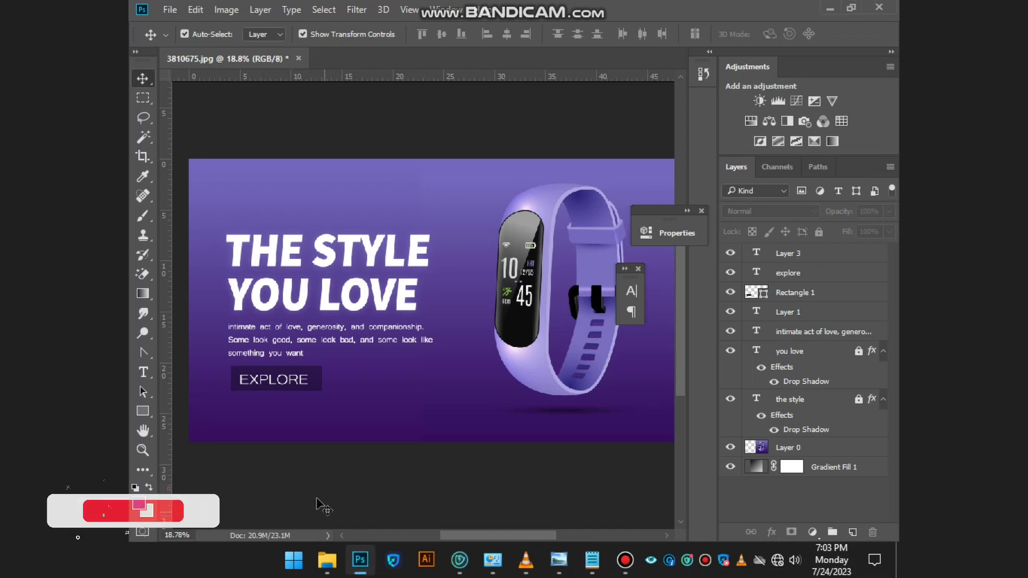
pyautogui.click(143, 372)
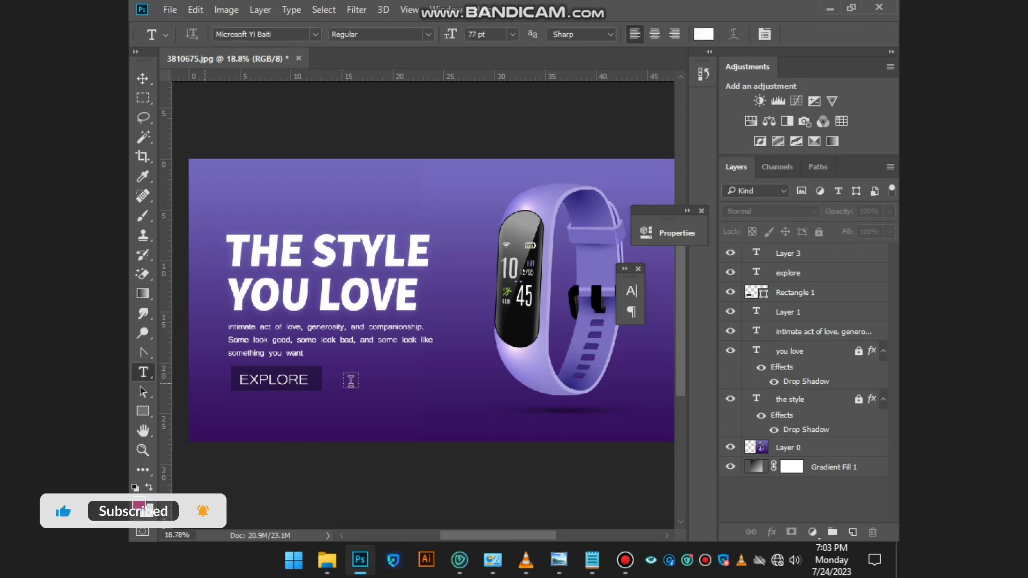
pyautogui.click(359, 392)
pyautogui.click(512, 35)
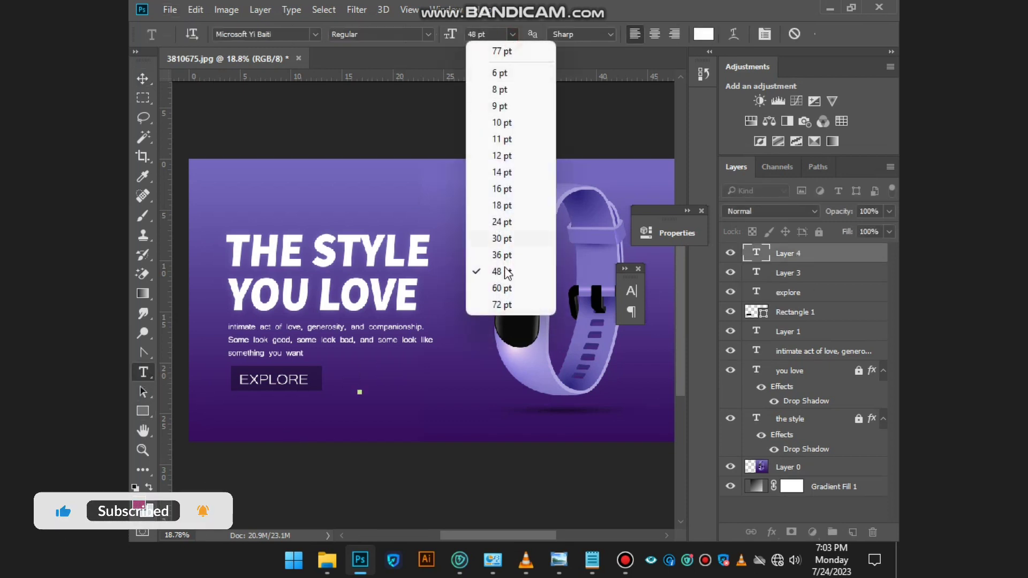
pyautogui.click(500, 306)
pyautogui.write('S')
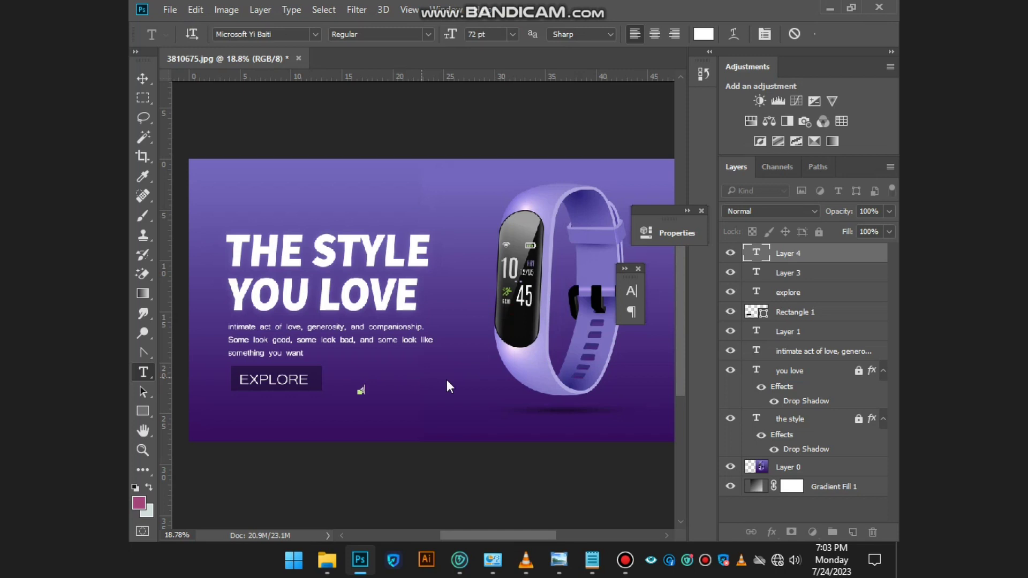
pyautogui.write('a')
pyautogui.write('%')
pyautogui.moveTo(374, 397); pyautogui.dragTo(438, 437)
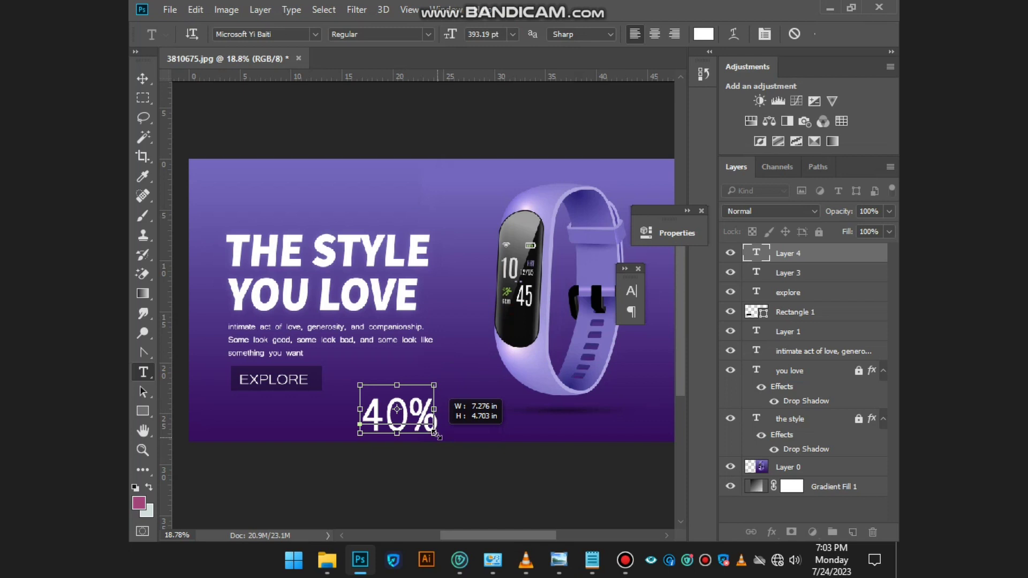
pyautogui.moveTo(435, 432); pyautogui.dragTo(329, 386)
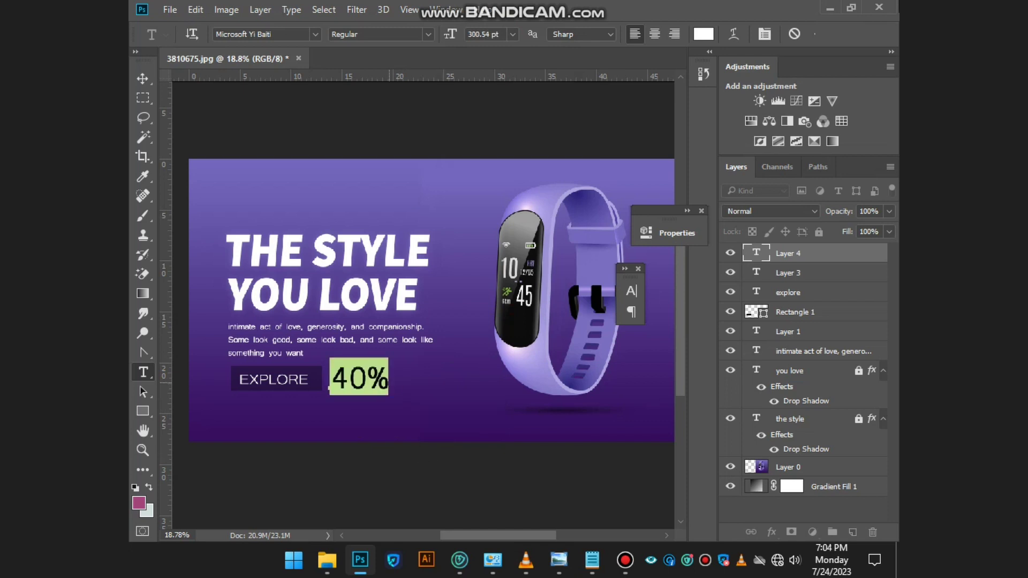
# Change the font of the selected "40%" text to Myanmar Text.
pyautogui.click(764, 34)
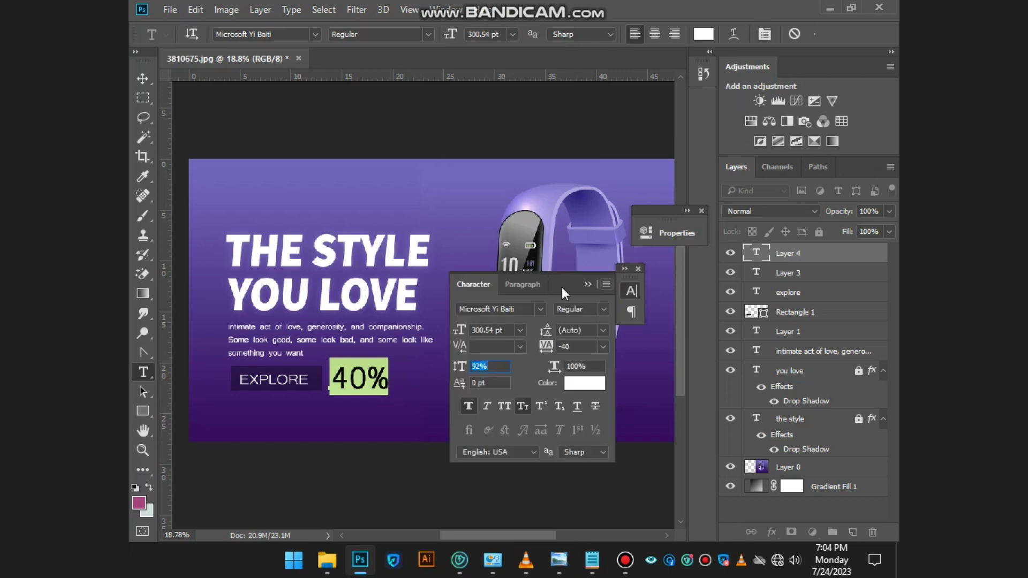
pyautogui.moveTo(576, 284); pyautogui.dragTo(641, 124)
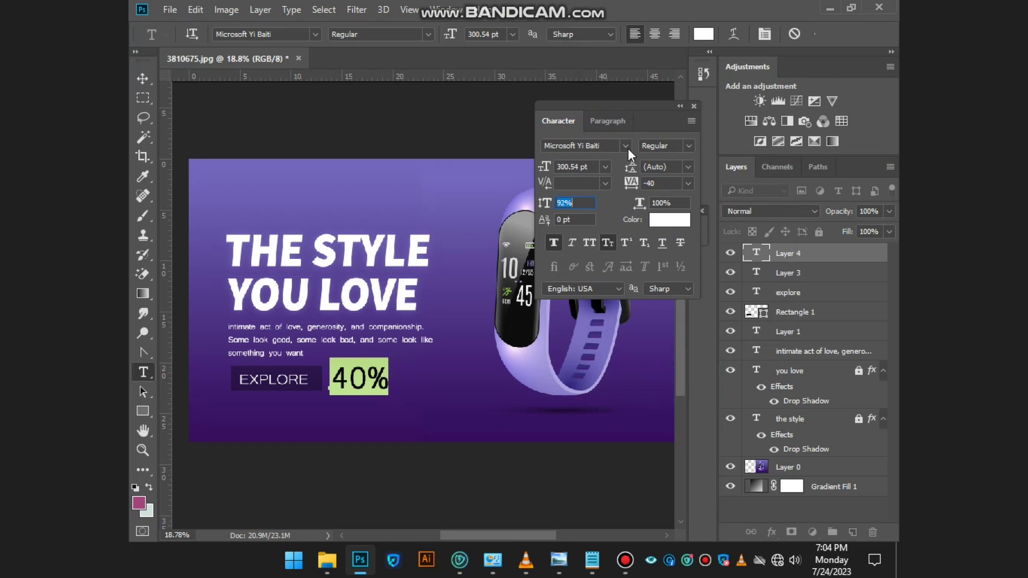
pyautogui.click(627, 149)
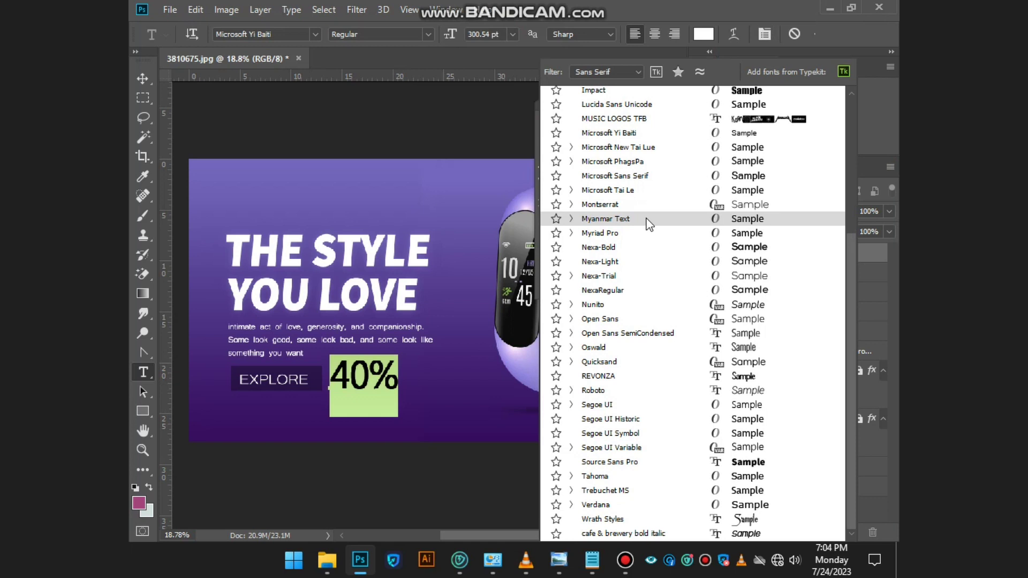
pyautogui.click(649, 224)
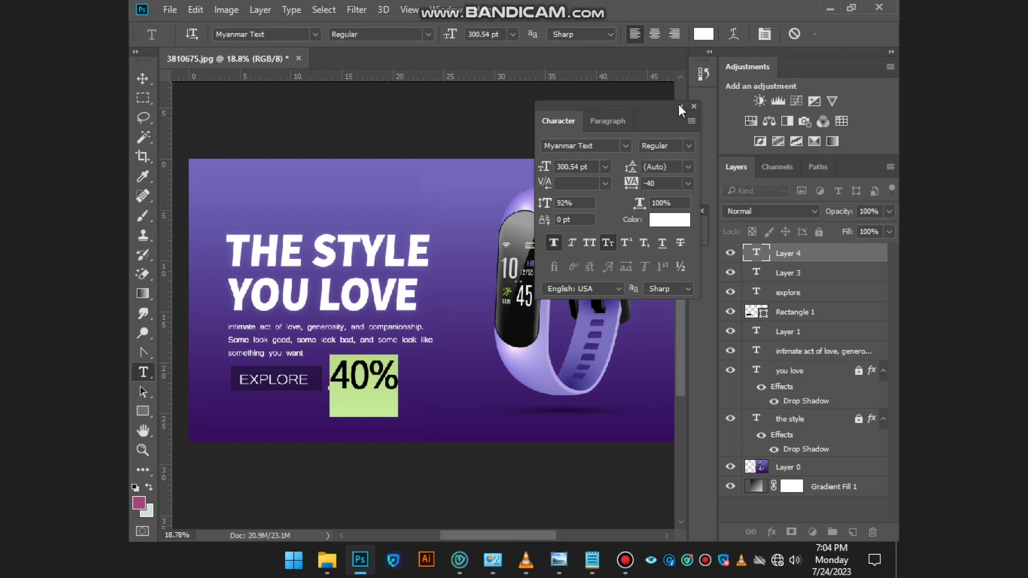
# Collapse the floating character settings, finish editing the "40%" text and deselect all layers.
pyautogui.click(679, 105)
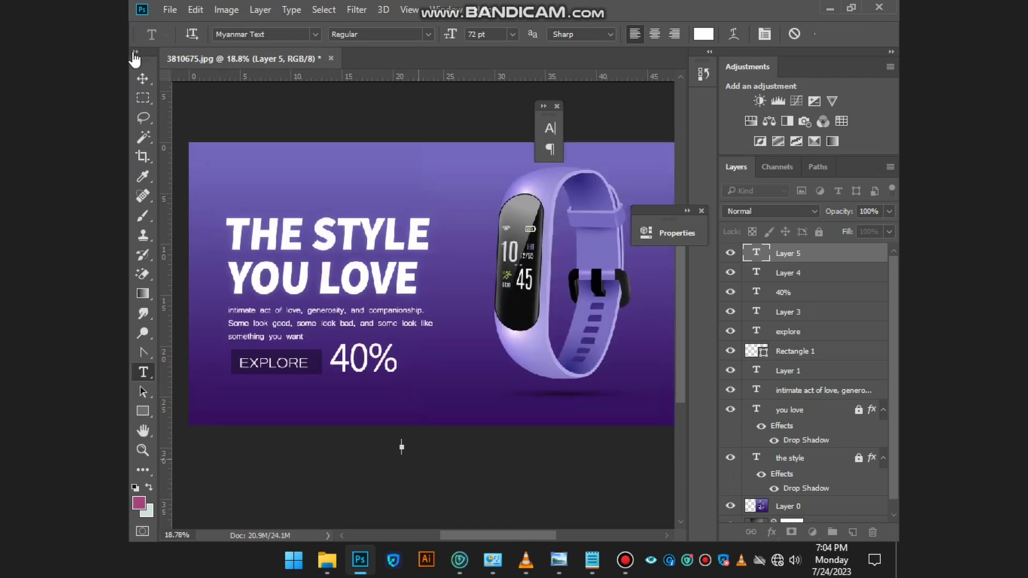
pyautogui.click(143, 78)
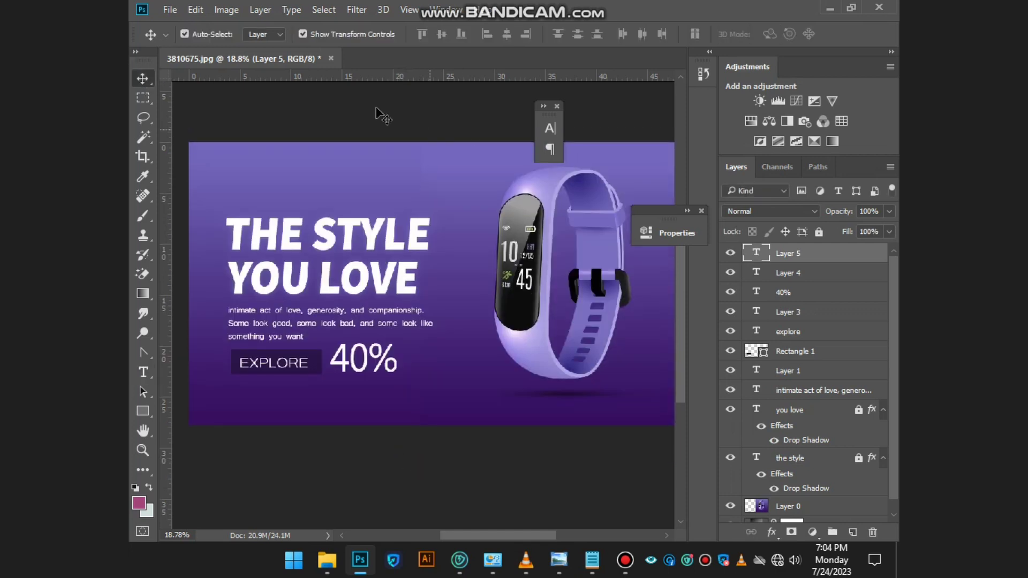
pyautogui.click(375, 111)
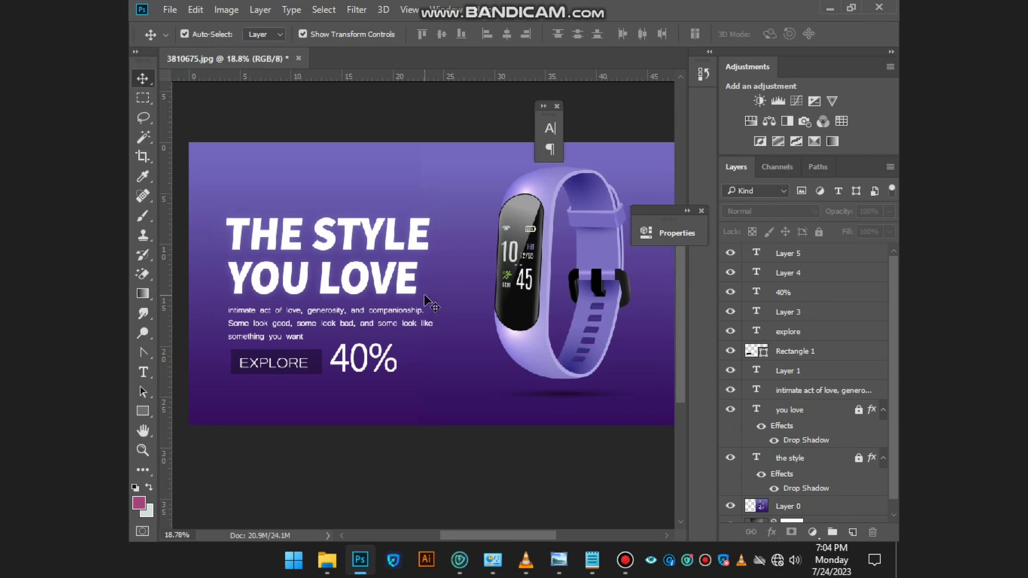
# Add the white text "OFF" directly after the "40%" text, scaled to about 233.5 pt.
pyautogui.press('t')
pyautogui.click(403, 371)
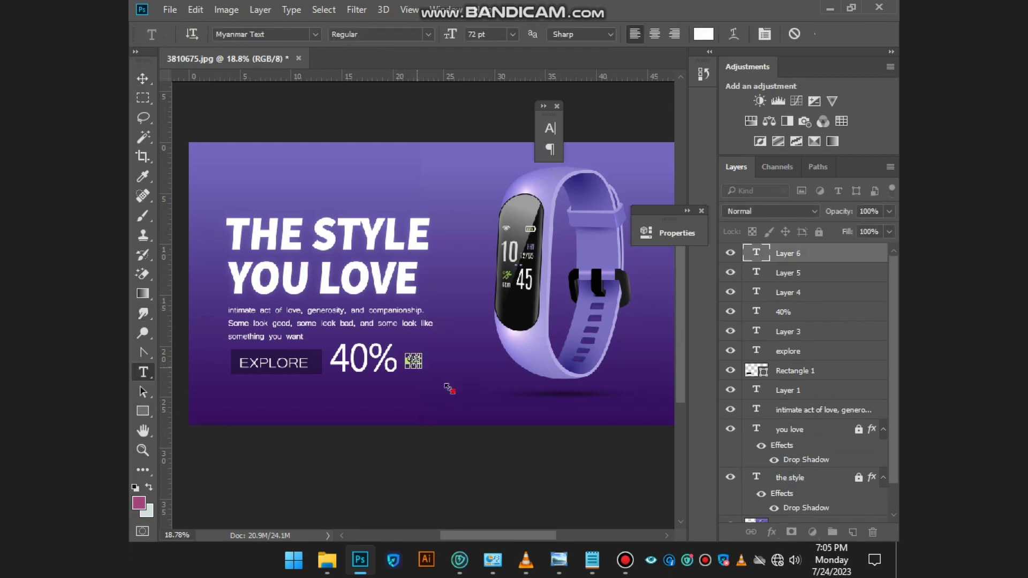
pyautogui.write('OFF')
pyautogui.scroll(5, 497, 346)
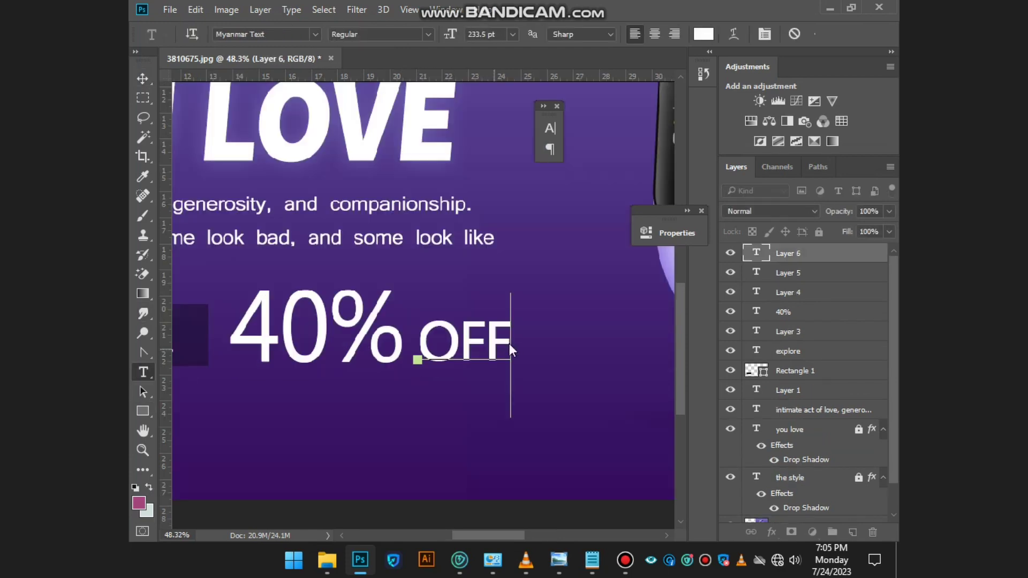
# Select the "OFF" text and dock the character settings in the same group as Adjustments.
pyautogui.doubleClick(511, 347)
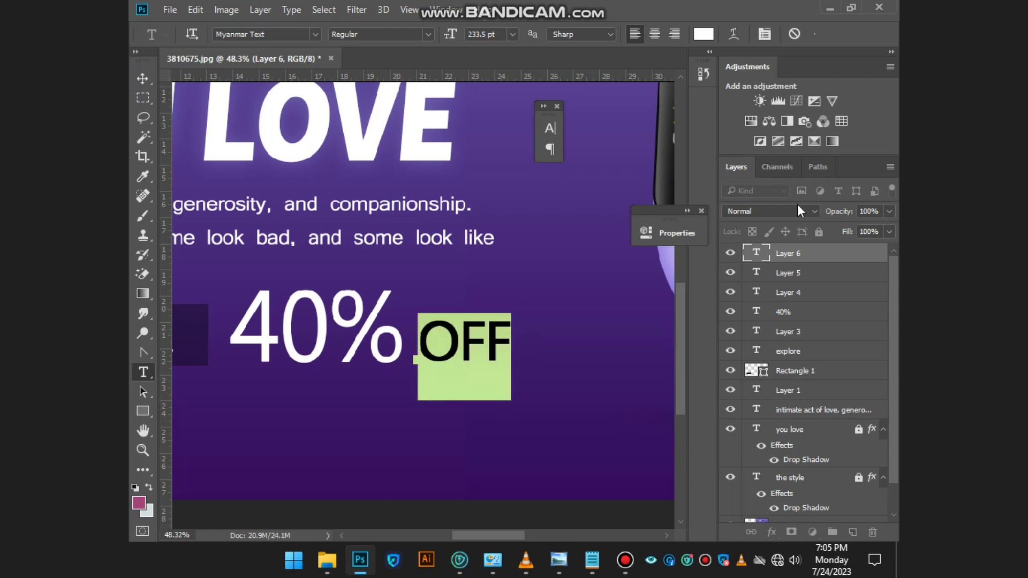
pyautogui.hotkey('ctrl', 't')
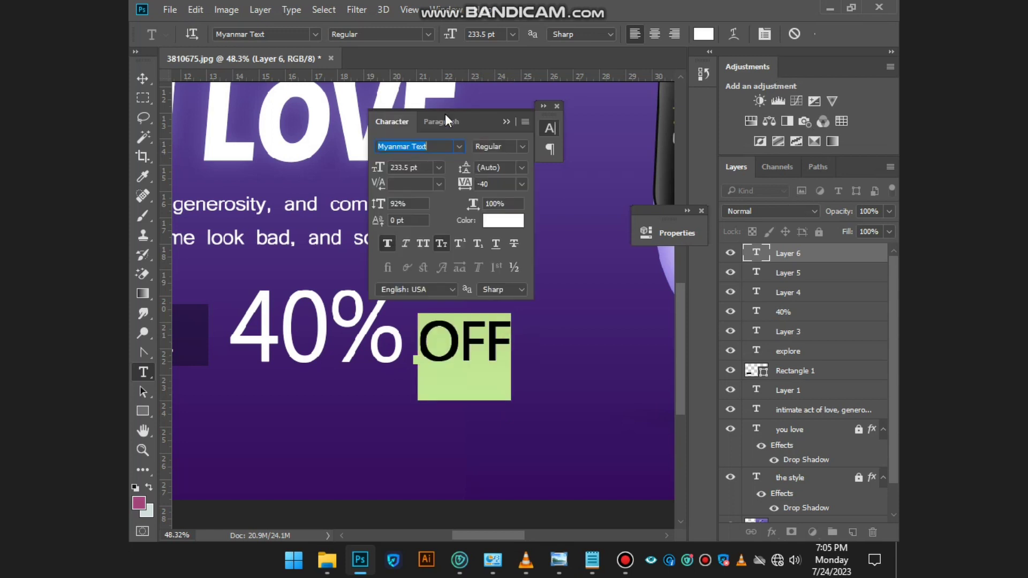
pyautogui.moveTo(482, 122); pyautogui.dragTo(805, 89)
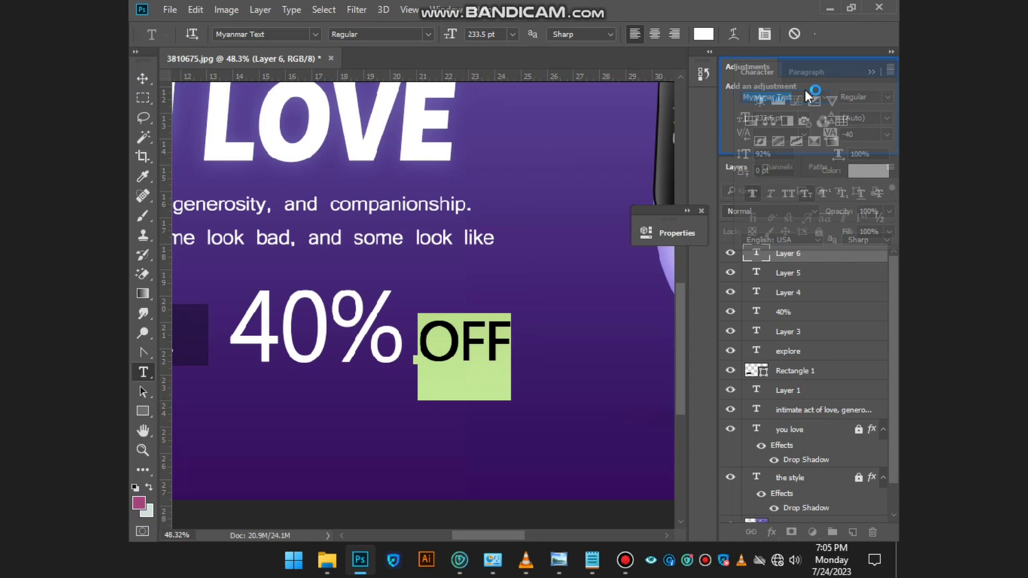
pyautogui.moveTo(804, 89); pyautogui.dragTo(805, 89)
# Change the "OFF" text's font to Segoe UI Symbol, turn off its faux bold and commit it.
pyautogui.click(804, 91)
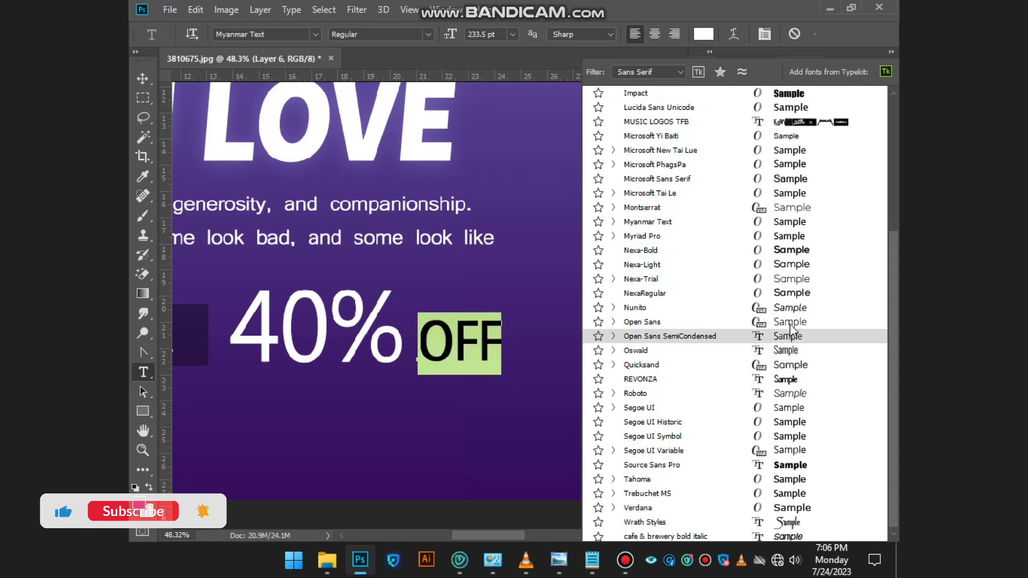
pyautogui.click(804, 433)
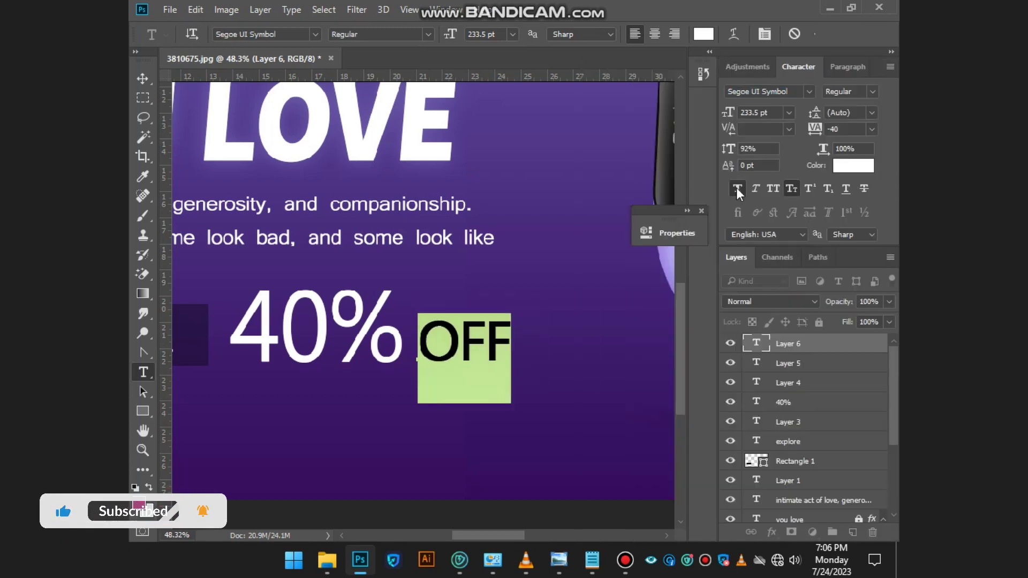
pyautogui.click(573, 443)
# Add the white text "ODER NOW" below the watch's shadow and scale it to about 197 pt.
pyautogui.scroll(-2, 459, 397)
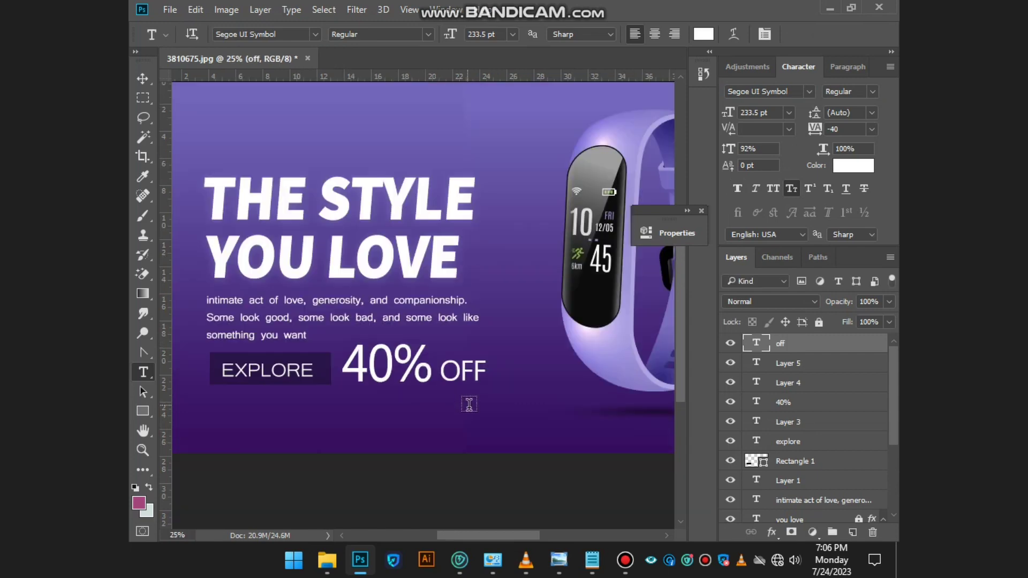
pyautogui.scroll(-1, 468, 405)
pyautogui.scroll(-1, 469, 405)
pyautogui.click(469, 406)
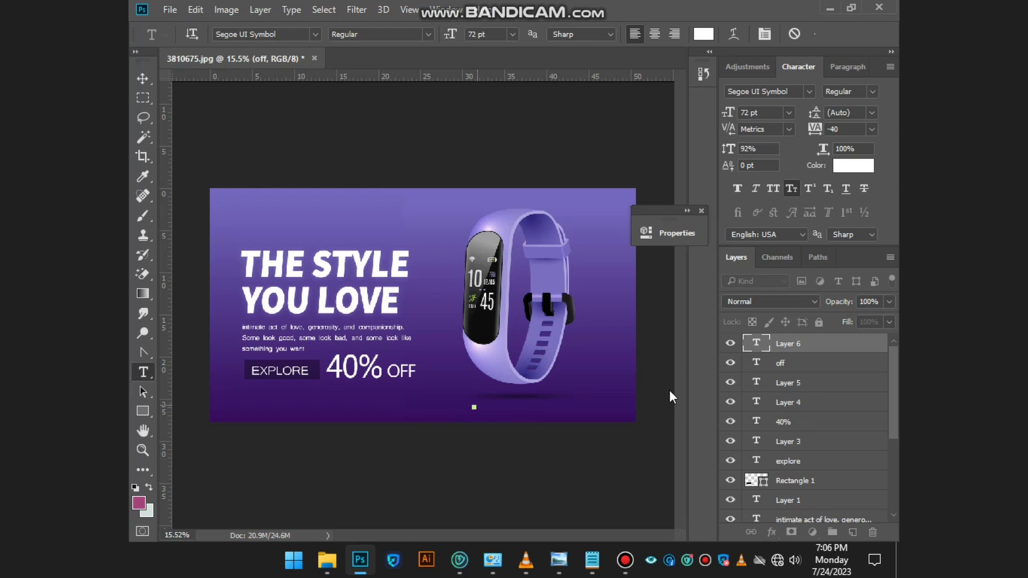
pyautogui.write('ORDER NOW')
pyautogui.scroll(7, 517, 418)
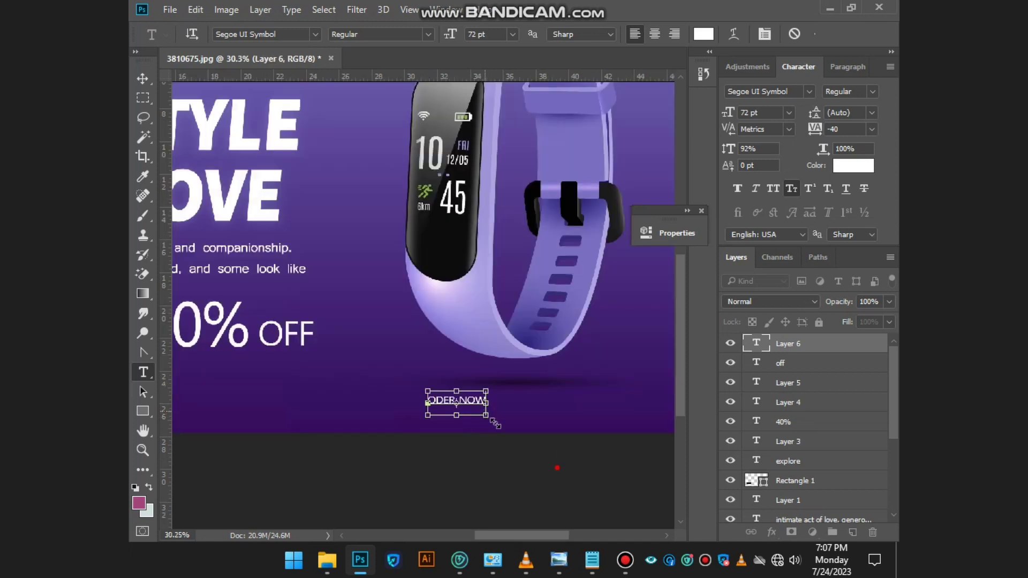
pyautogui.moveTo(495, 423); pyautogui.dragTo(570, 448)
pyautogui.hotkey('ctrl', '-')
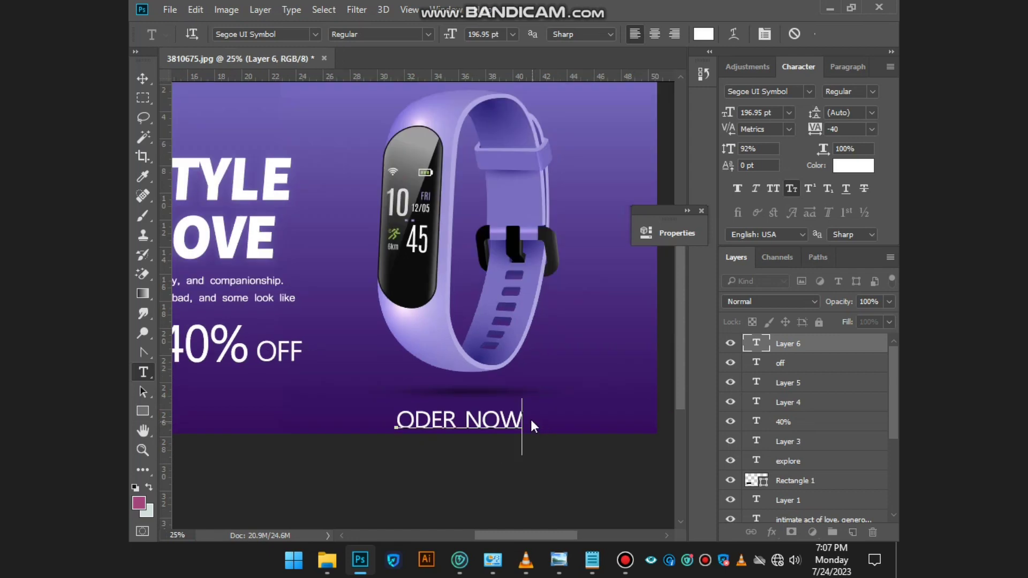
pyautogui.doubleClick(524, 413)
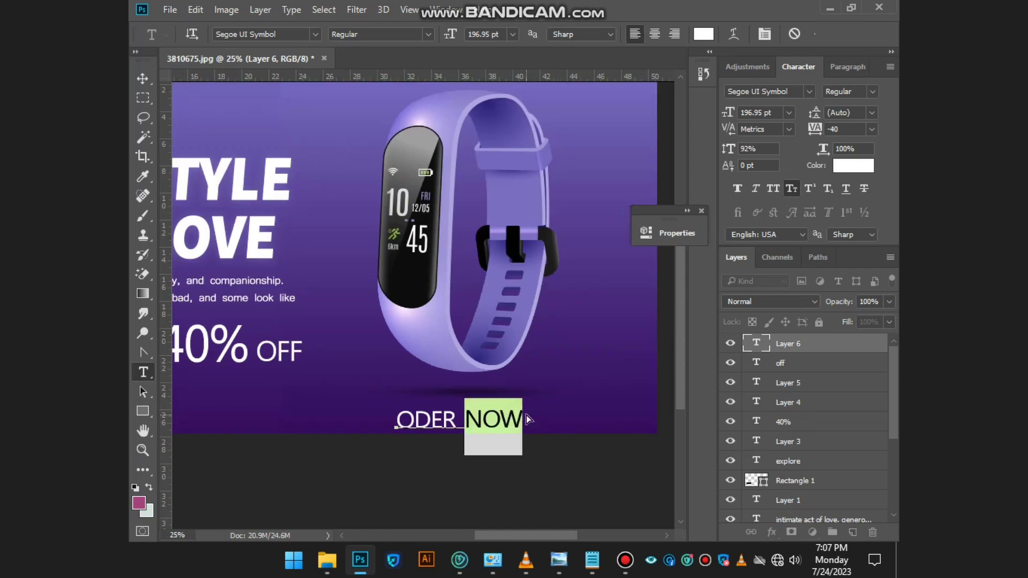
pyautogui.hotkey('ctrl', 'a')
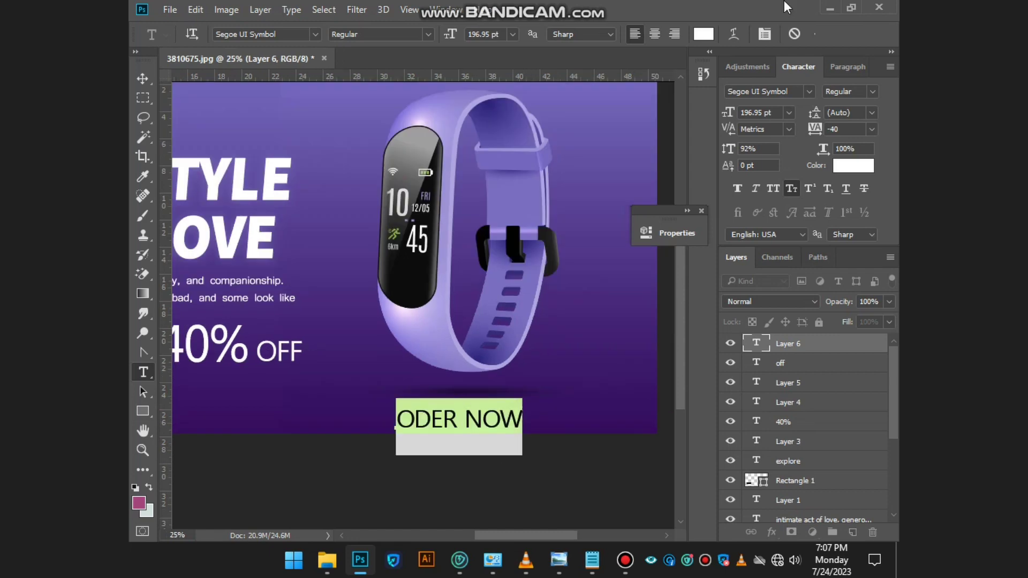
pyautogui.click(759, 66)
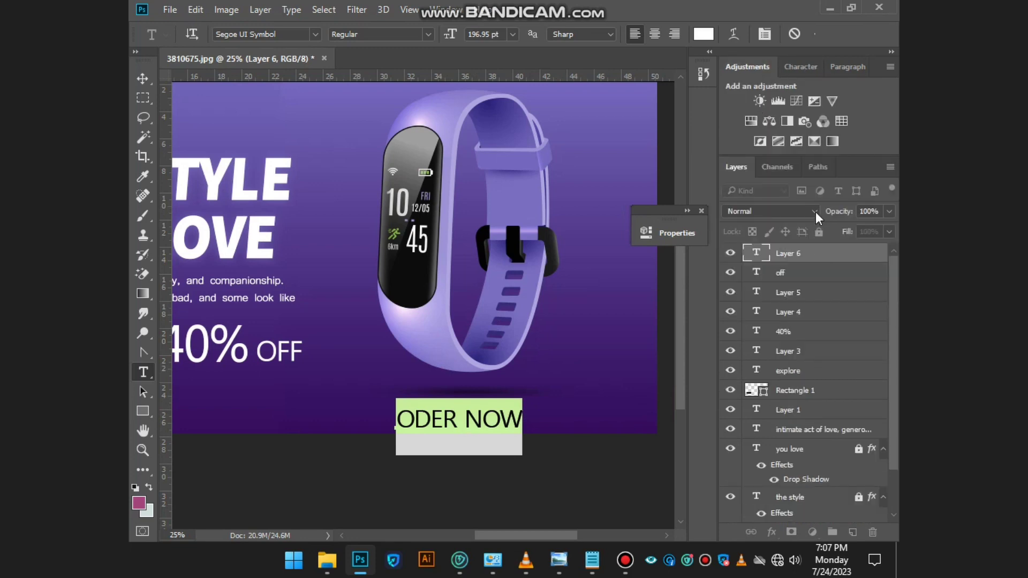
pyautogui.click(765, 34)
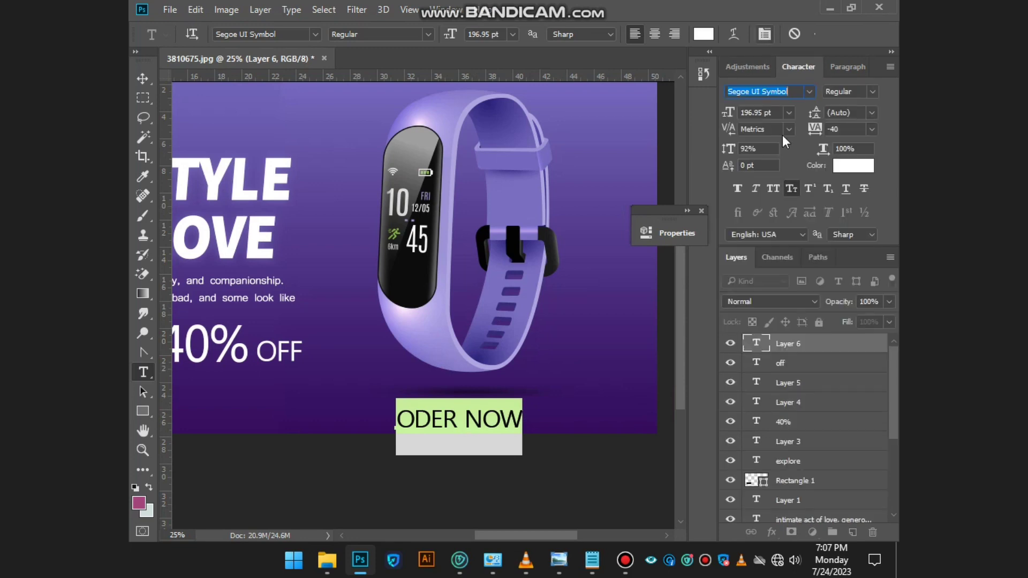
pyautogui.click(805, 93)
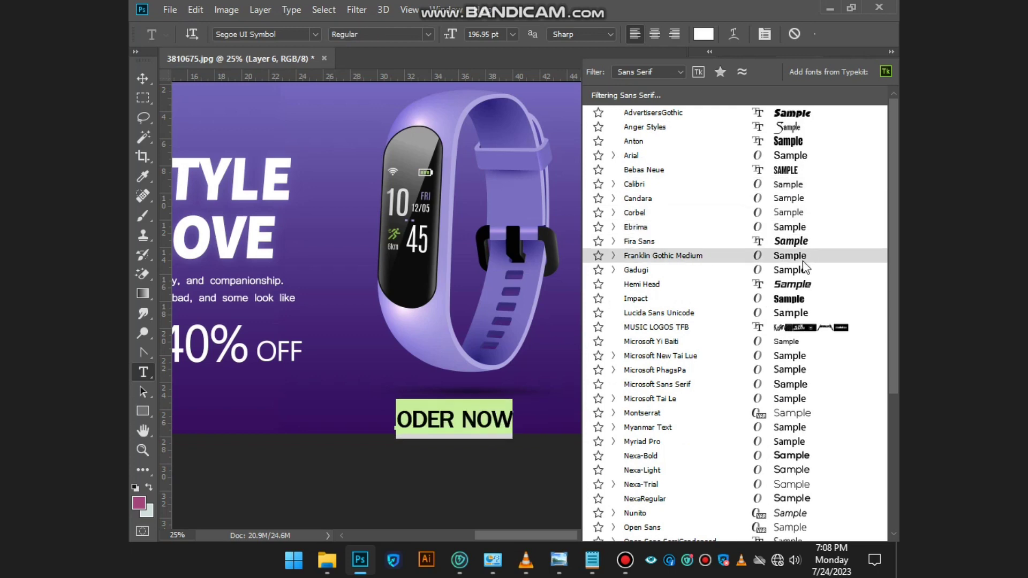
pyautogui.press('Escape')
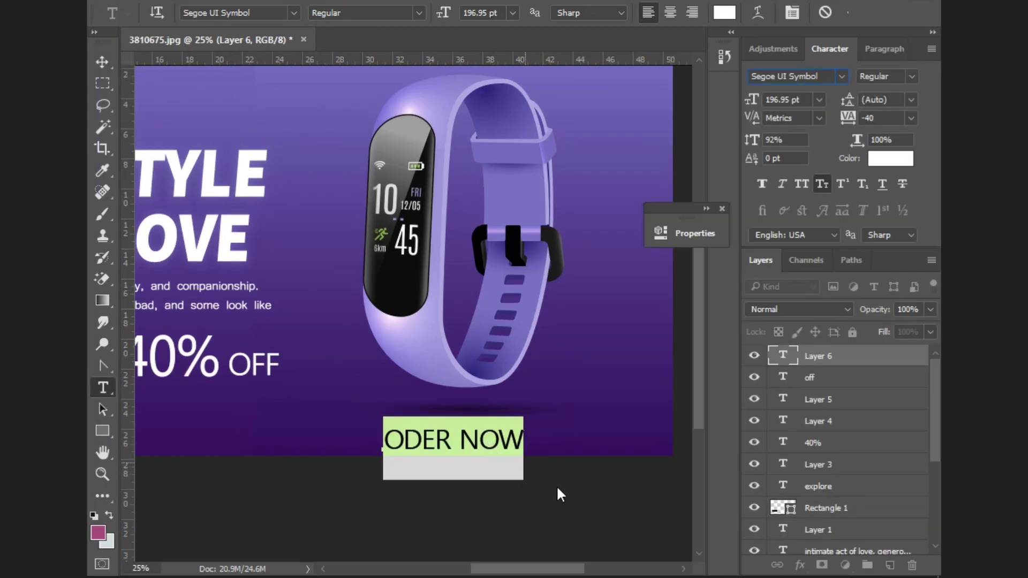
# Commit the "ODER NOW" text and move it to the banner's lower-right area, beside the watch's shadow.
pyautogui.click(570, 532)
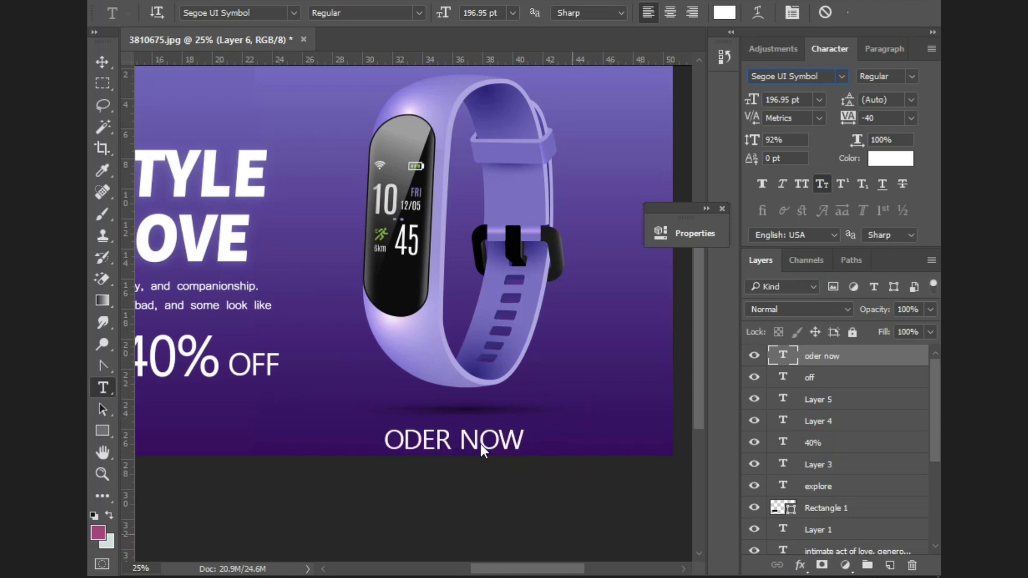
pyautogui.click(105, 68)
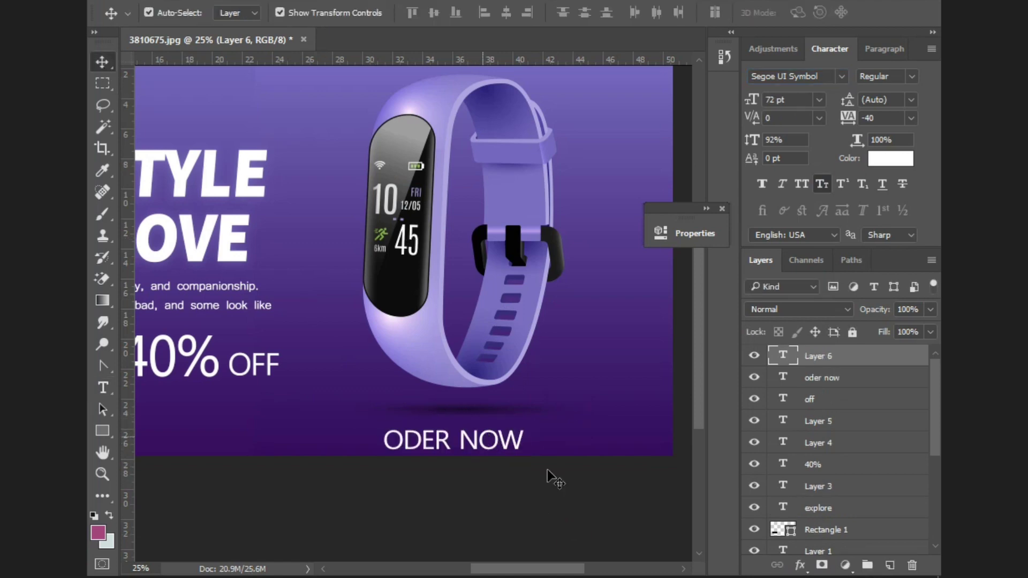
pyautogui.moveTo(479, 445); pyautogui.dragTo(631, 419)
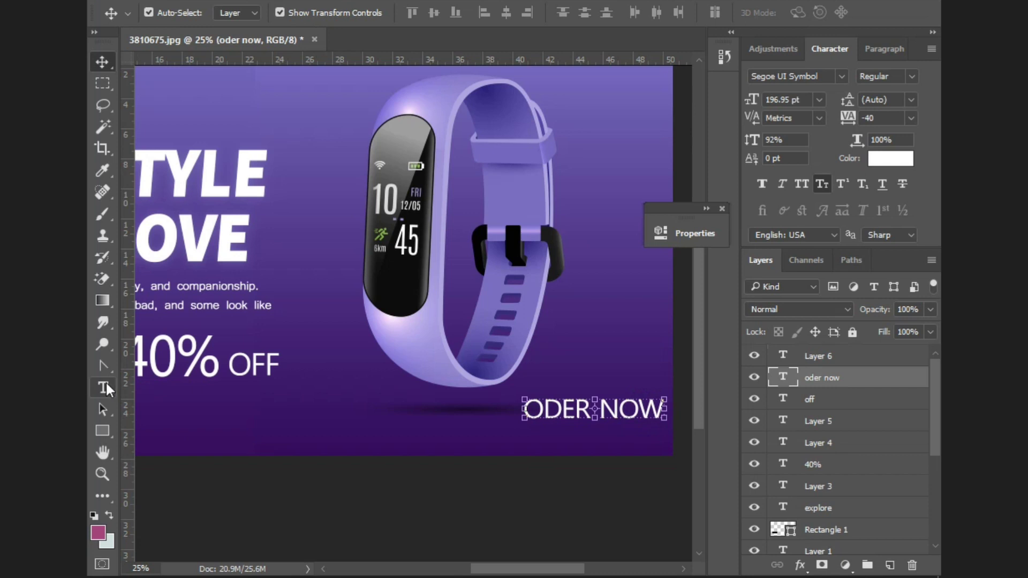
# Scale the "ODER NOW" text down slightly, shift it a little lower and commit it.
pyautogui.press('t')
pyautogui.click(638, 412)
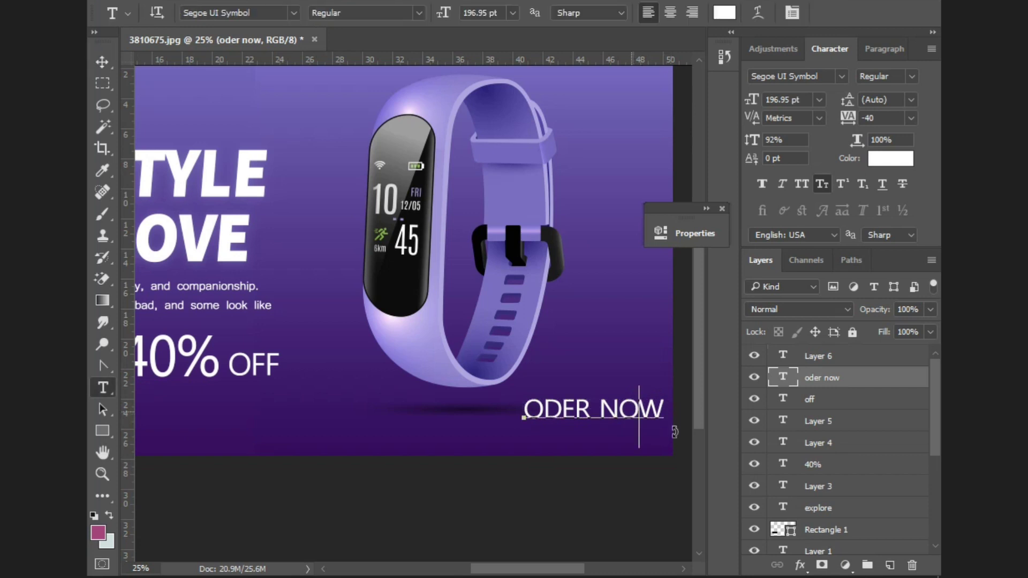
pyautogui.moveTo(674, 432); pyautogui.dragTo(645, 440)
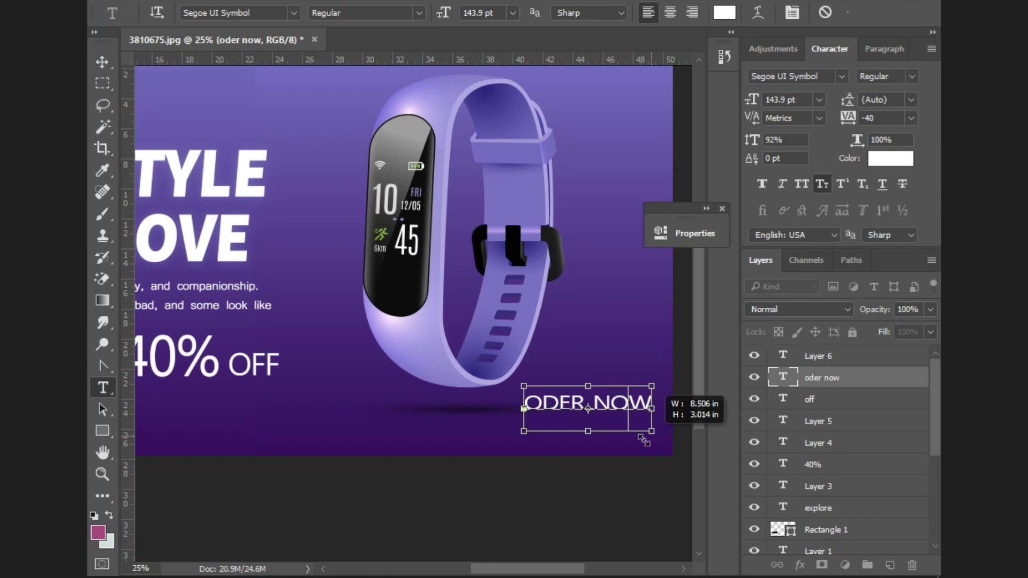
pyautogui.moveTo(644, 440); pyautogui.dragTo(655, 454)
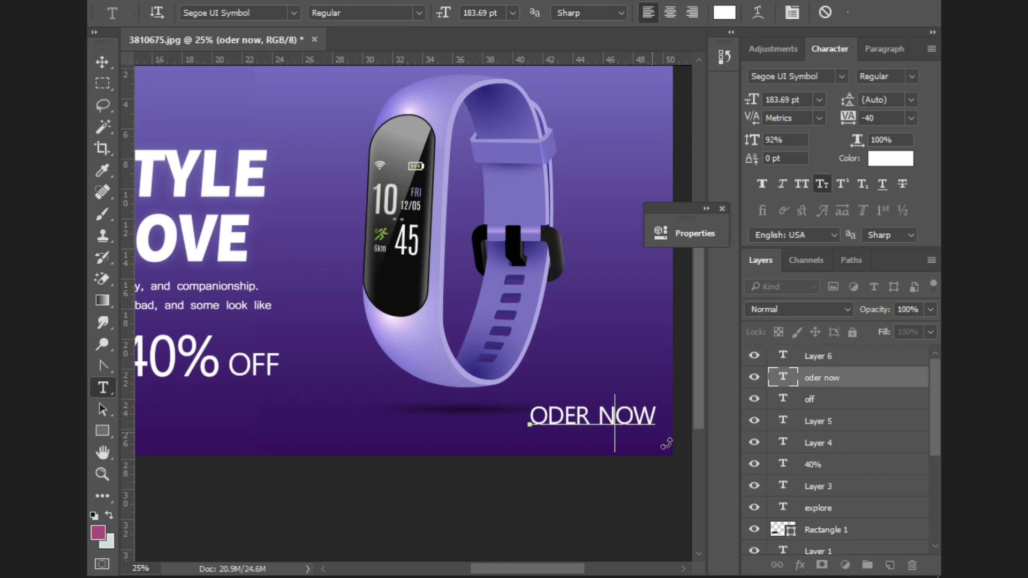
pyautogui.moveTo(666, 444); pyautogui.dragTo(629, 503)
pyautogui.click(628, 495)
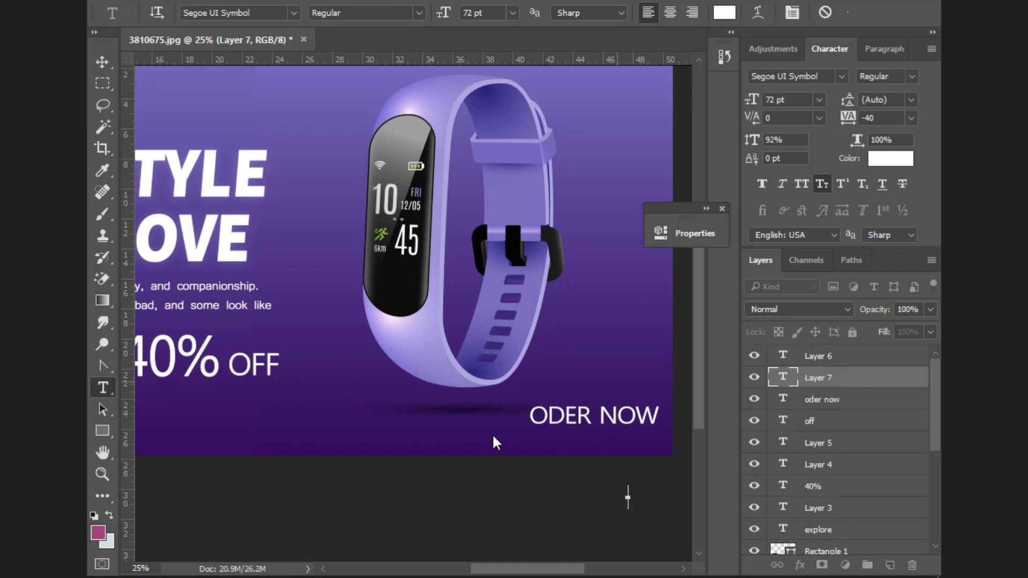
# Delete the stray empty text layers "Layer 6", "Layer 9" and "Layer 8".
pyautogui.click(499, 468)
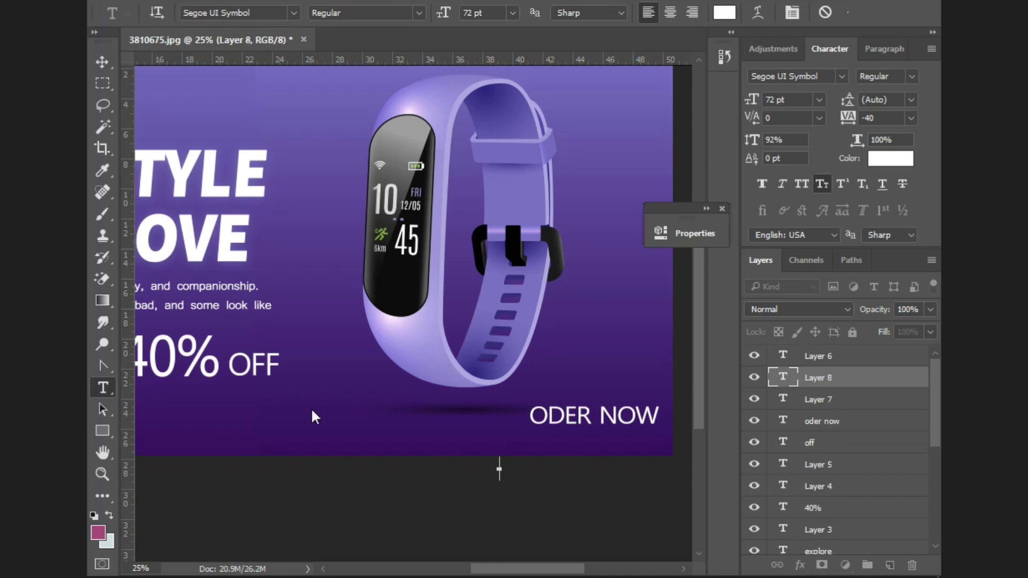
pyautogui.click(215, 466)
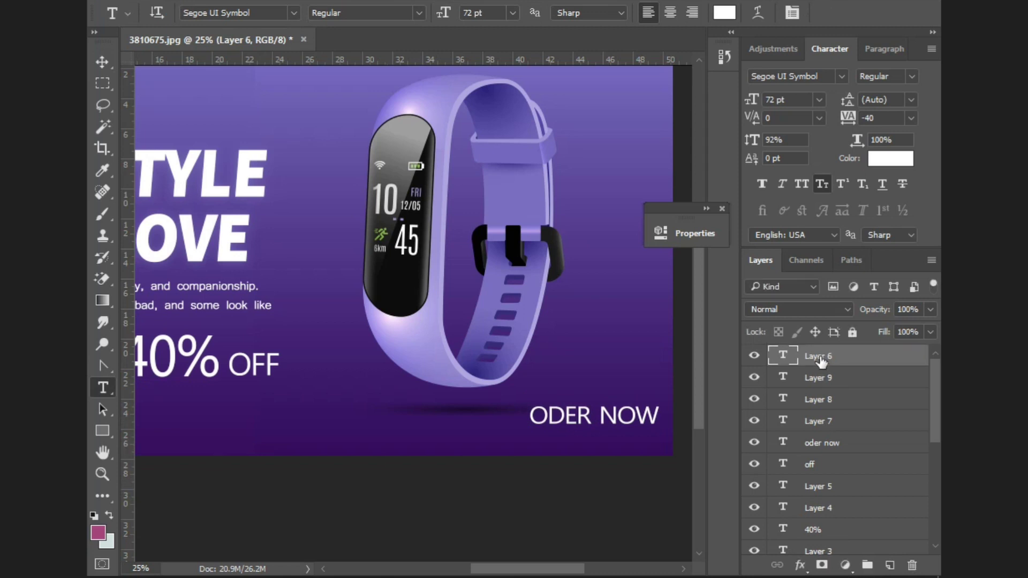
pyautogui.click(823, 355)
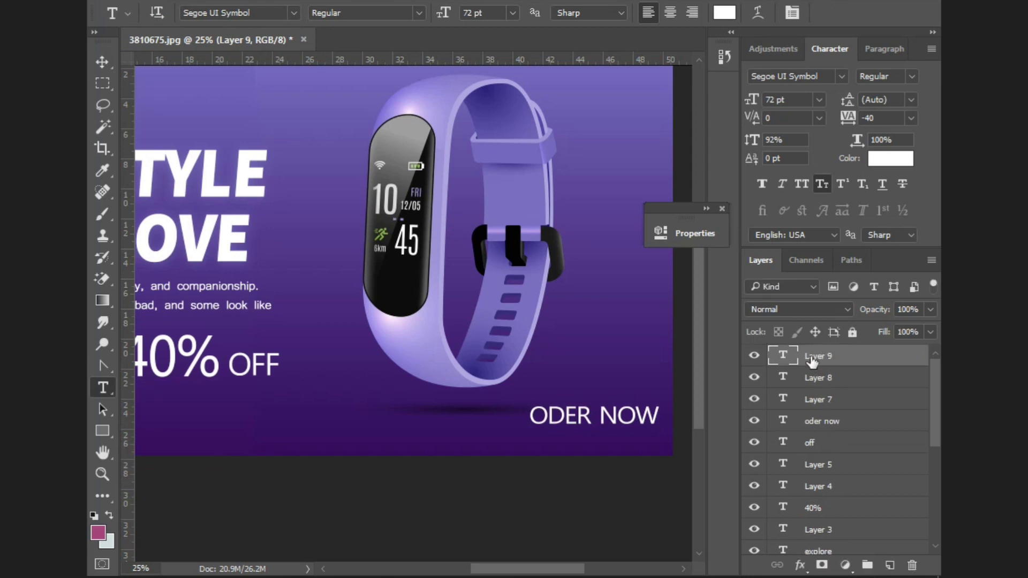
pyautogui.press('Delete')
pyautogui.press('Delete')
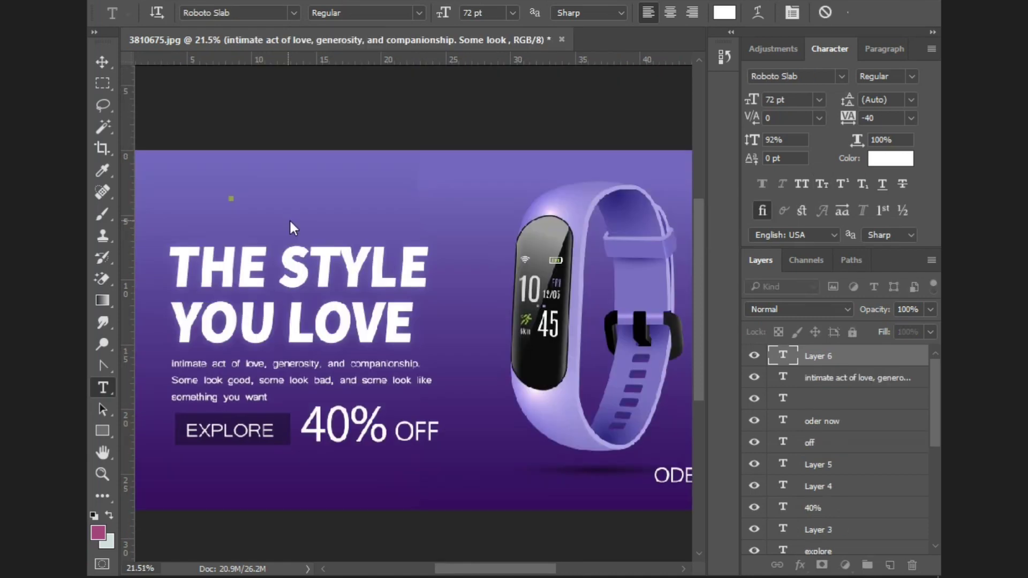
pyautogui.write('www.faizan.gra')
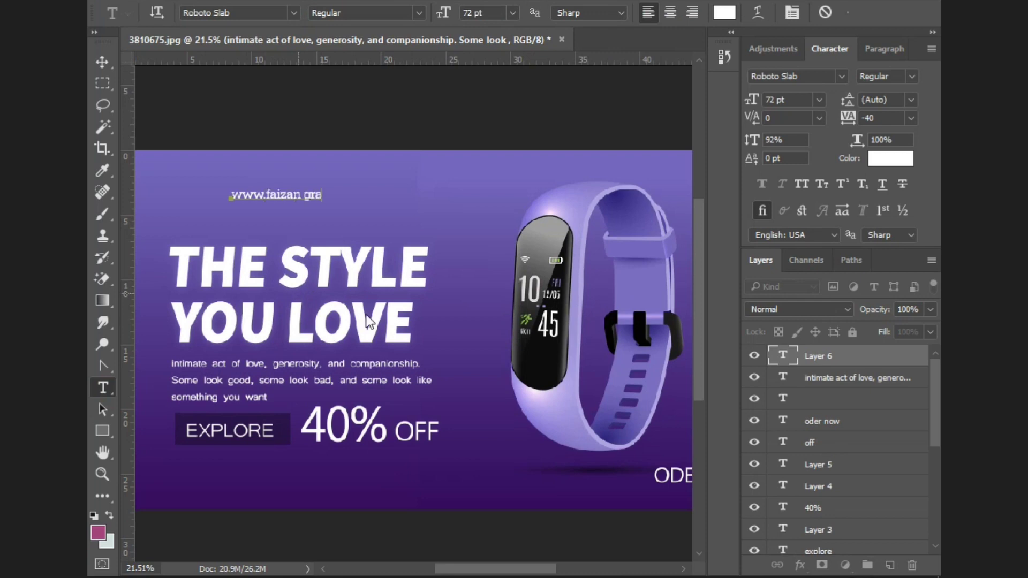
pyautogui.write('phics')
pyautogui.press('Left')
pyautogui.press('Left')
pyautogui.press('Left')
pyautogui.press('Left')
pyautogui.press('Left')
pyautogui.press('Left')
pyautogui.press('Left')
pyautogui.press('Left')
pyautogui.press('BackSpace')
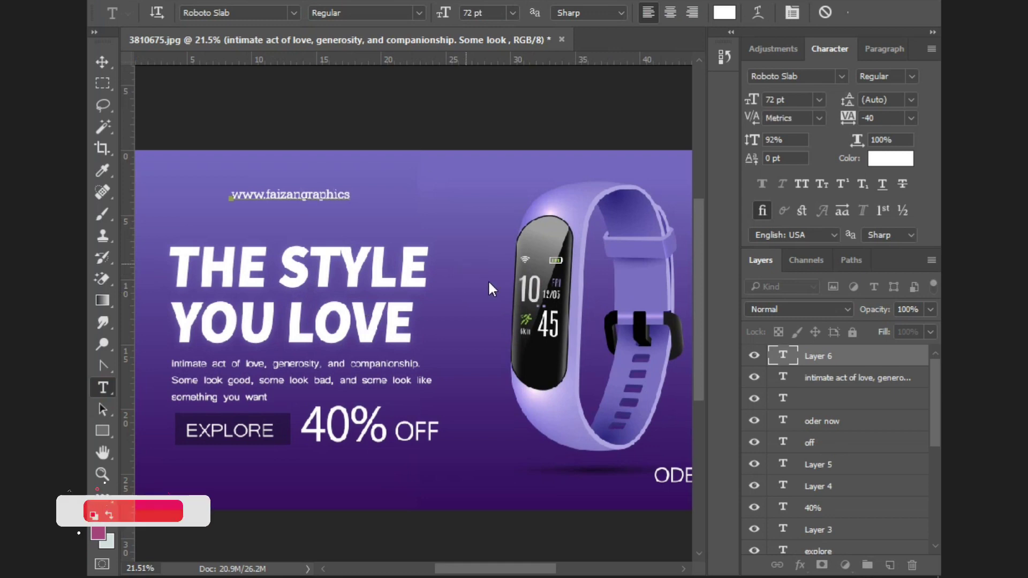
pyautogui.hotkey('ctrl', 'Return')
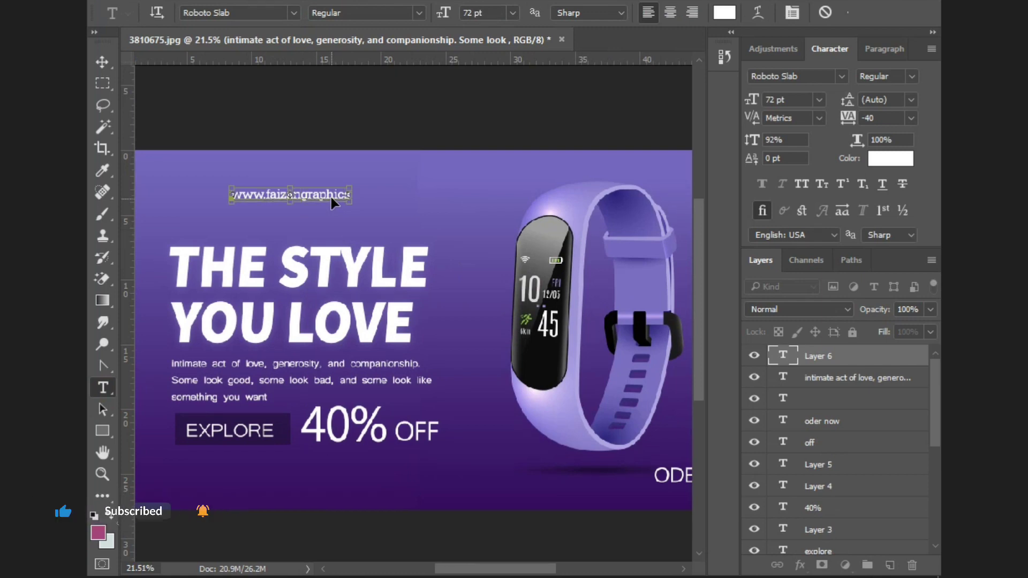
pyautogui.moveTo(331, 197); pyautogui.dragTo(620, 497)
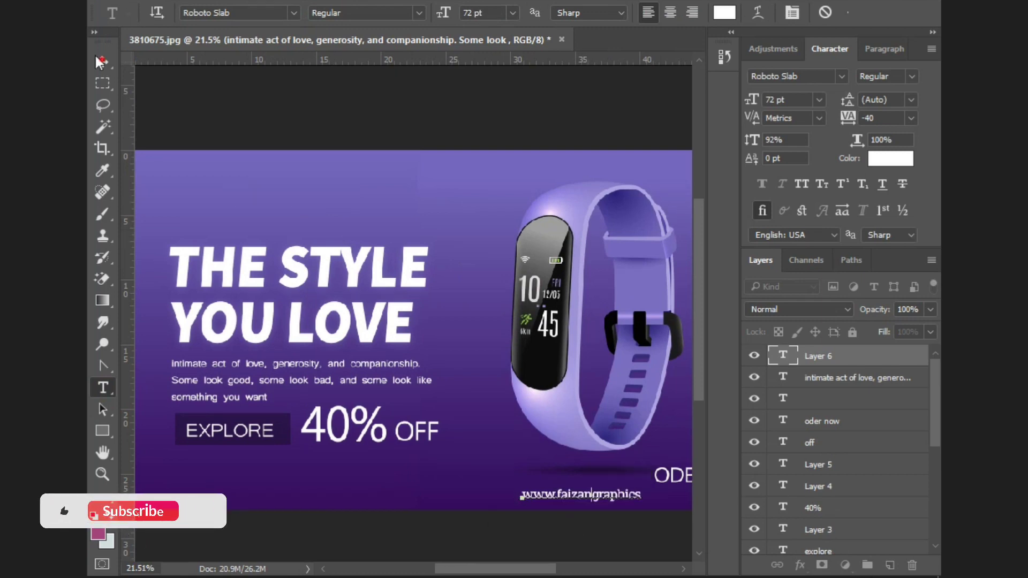
pyautogui.press('v')
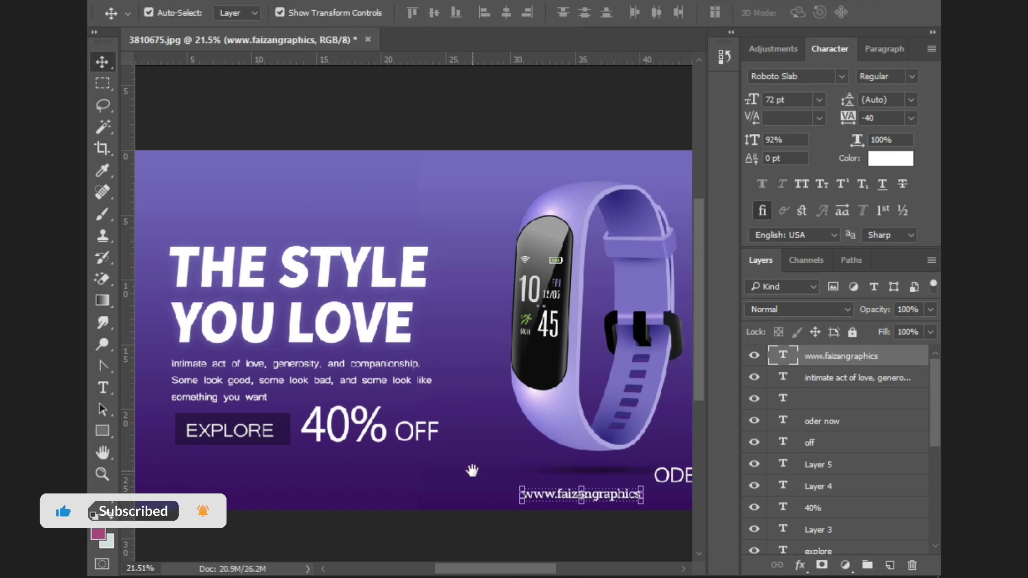
pyautogui.moveTo(356, 446); pyautogui.dragTo(248, 385)
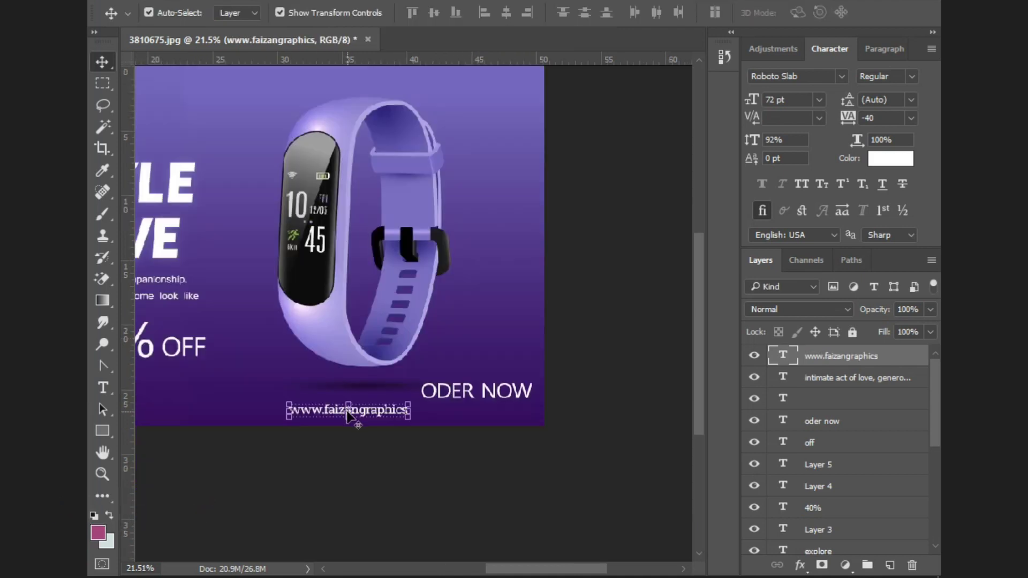
pyautogui.moveTo(347, 410); pyautogui.dragTo(386, 401)
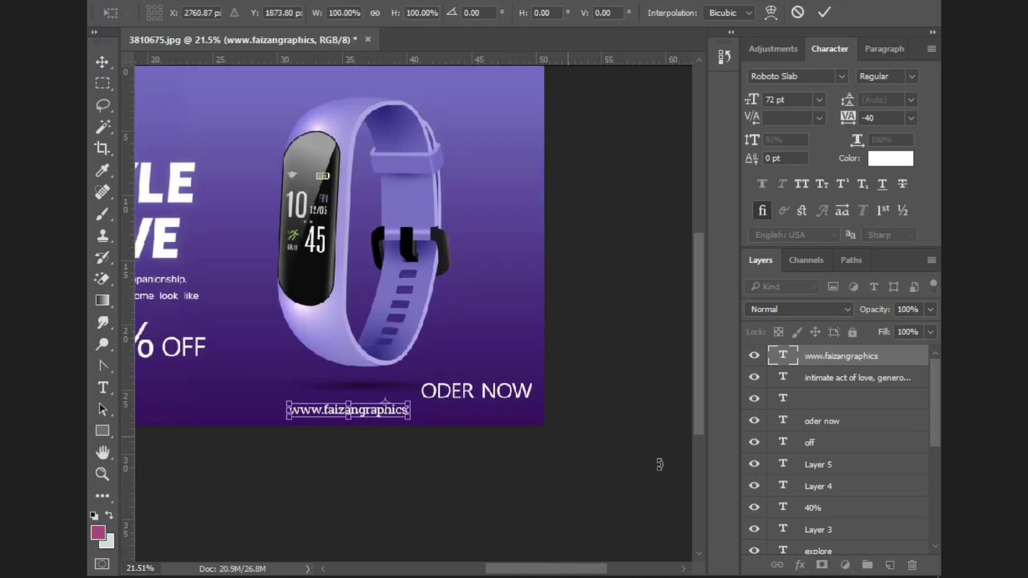
pyautogui.press('Return')
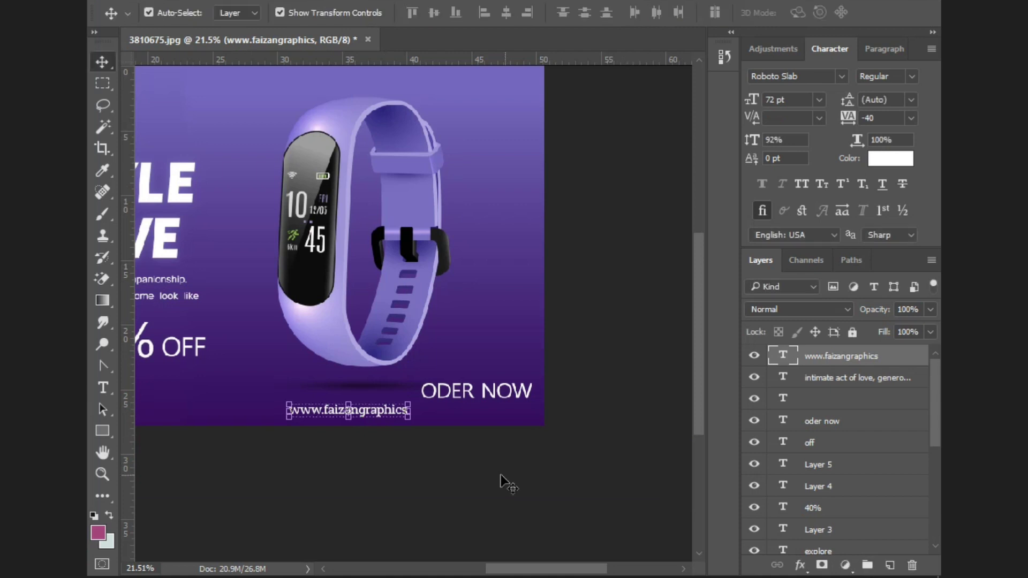
pyautogui.scroll(5, 475, 475)
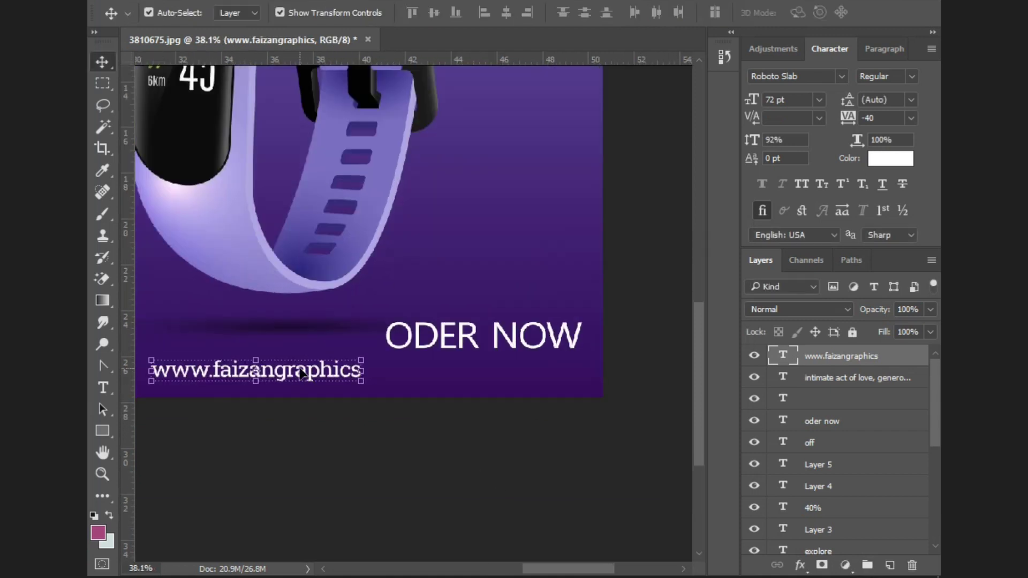
pyautogui.moveTo(337, 377); pyautogui.dragTo(498, 372)
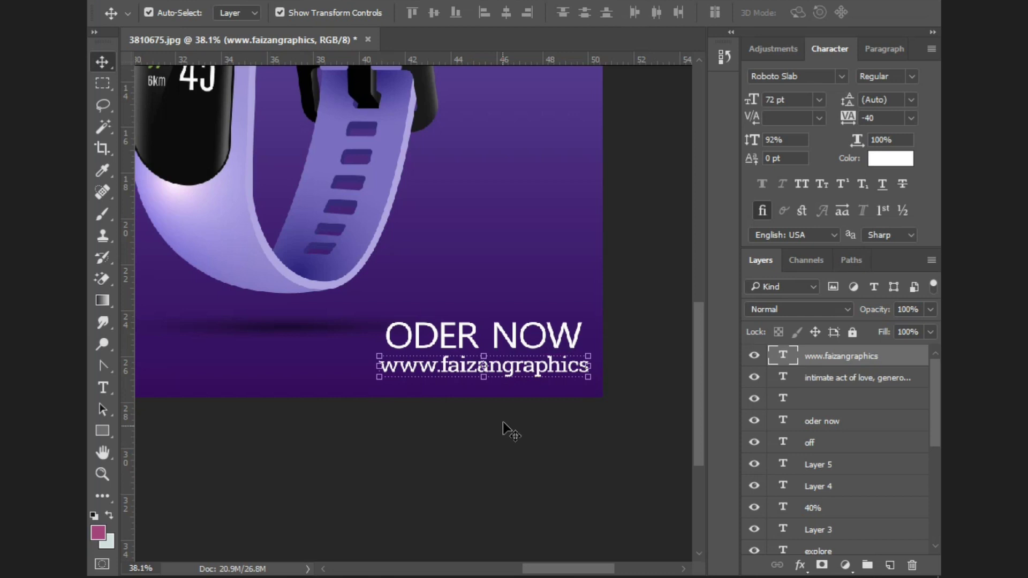
pyautogui.click(509, 431)
# Examine the whole banner's layout at several zoom levels.
pyautogui.hotkey('ctrl', '0')
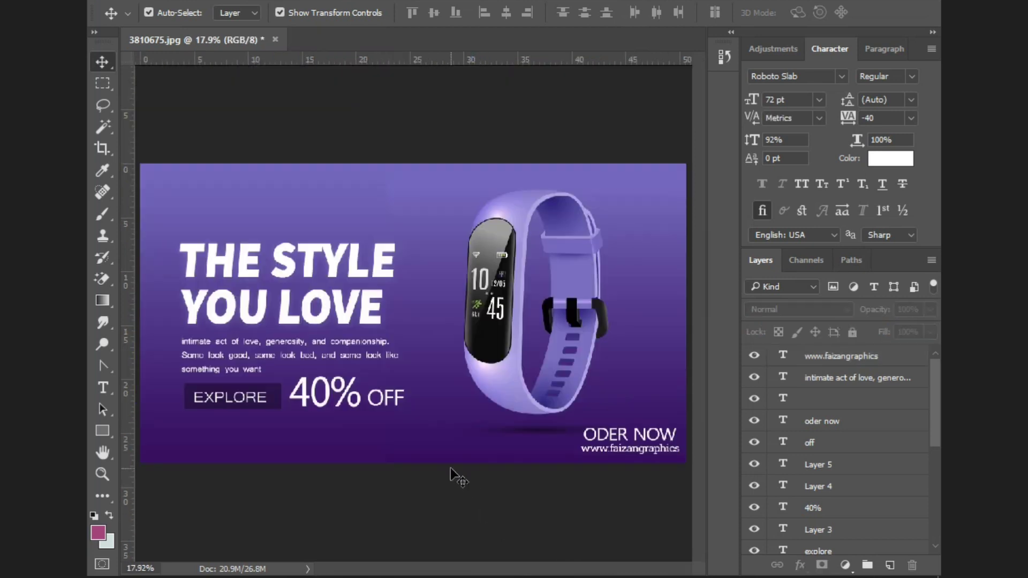
pyautogui.scroll(-2, 455, 478)
pyautogui.scroll(1, 453, 477)
pyautogui.scroll(-1, 451, 475)
pyautogui.scroll(-1, 453, 476)
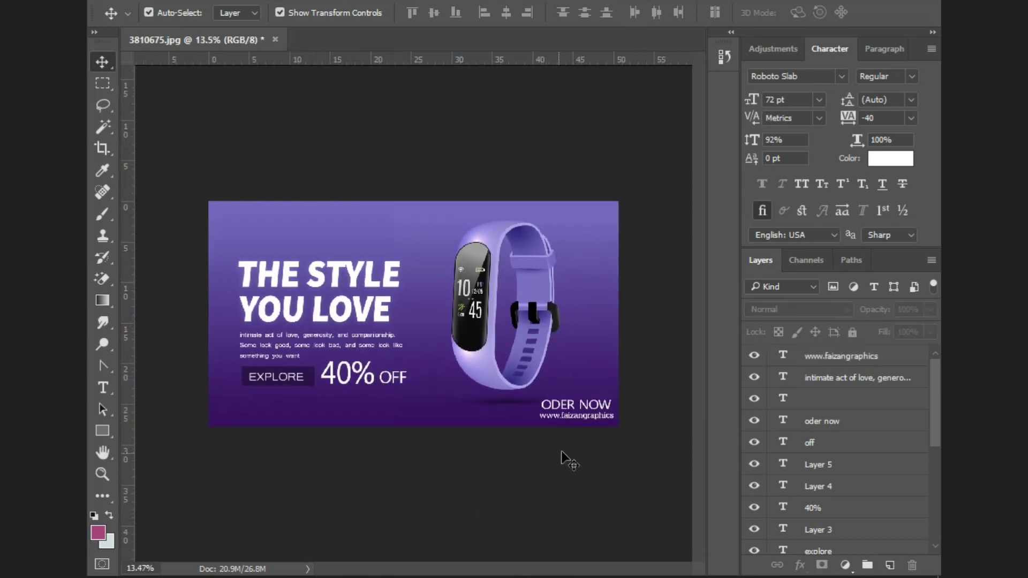
pyautogui.scroll(2, 564, 459)
pyautogui.scroll(-3, 608, 459)
pyautogui.scroll(1, 748, 424)
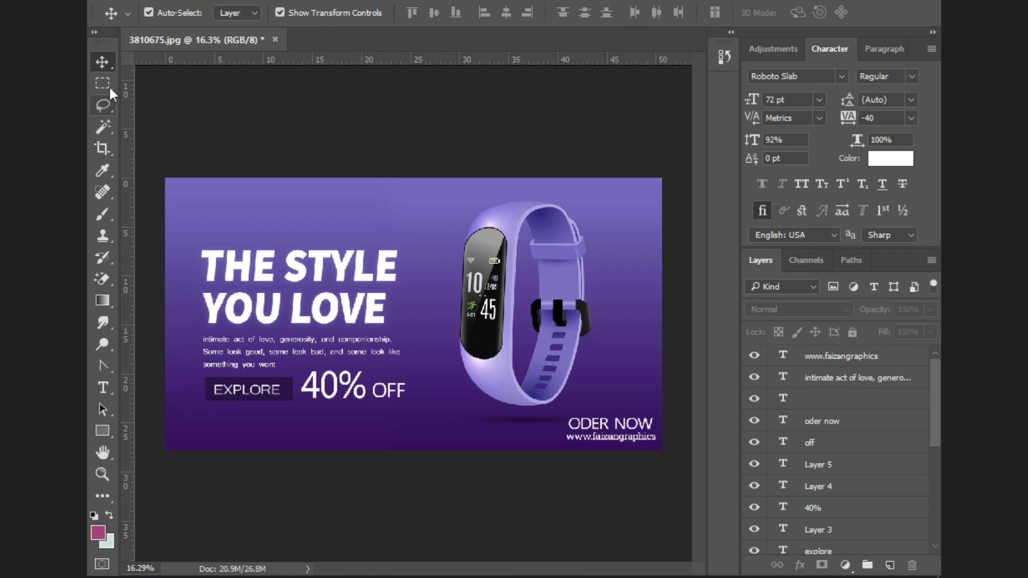
pyautogui.click(632, 426)
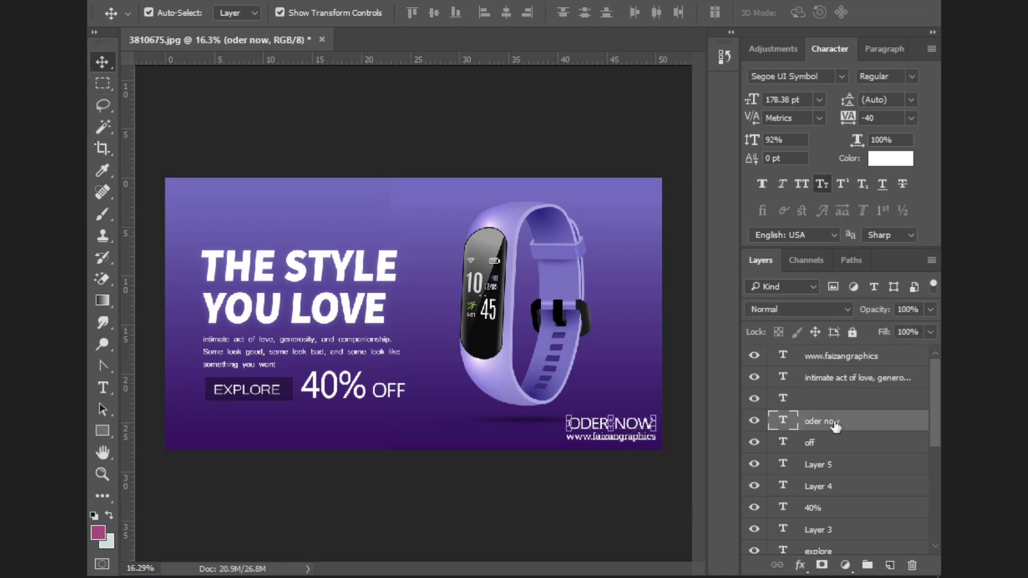
pyautogui.click(854, 402)
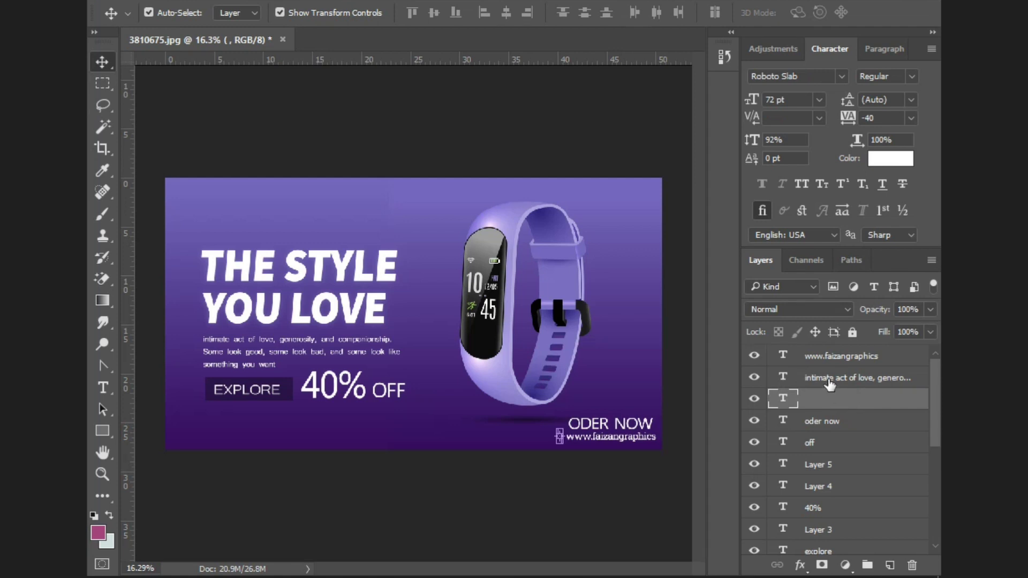
pyautogui.press('Delete')
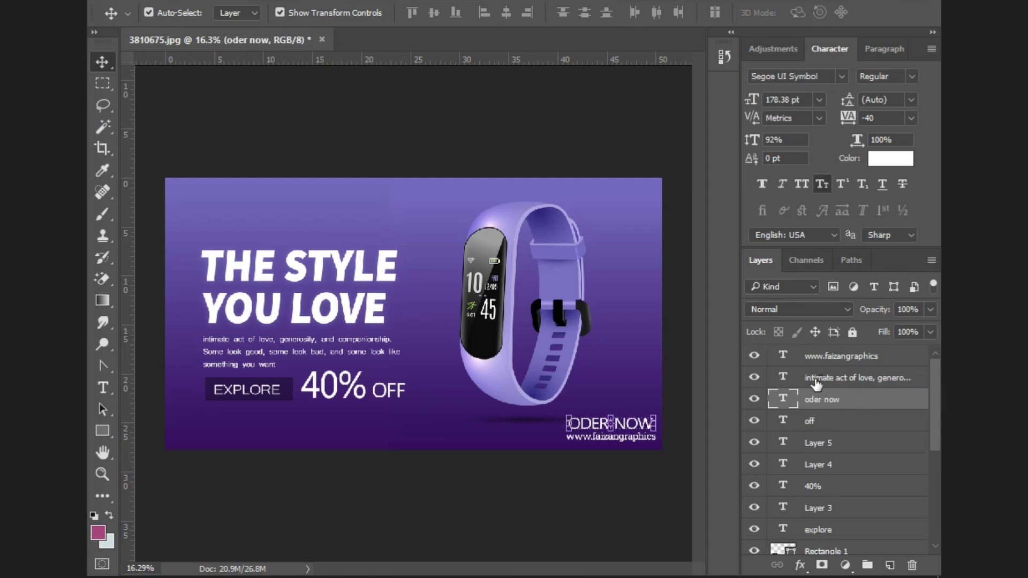
pyautogui.click(815, 379)
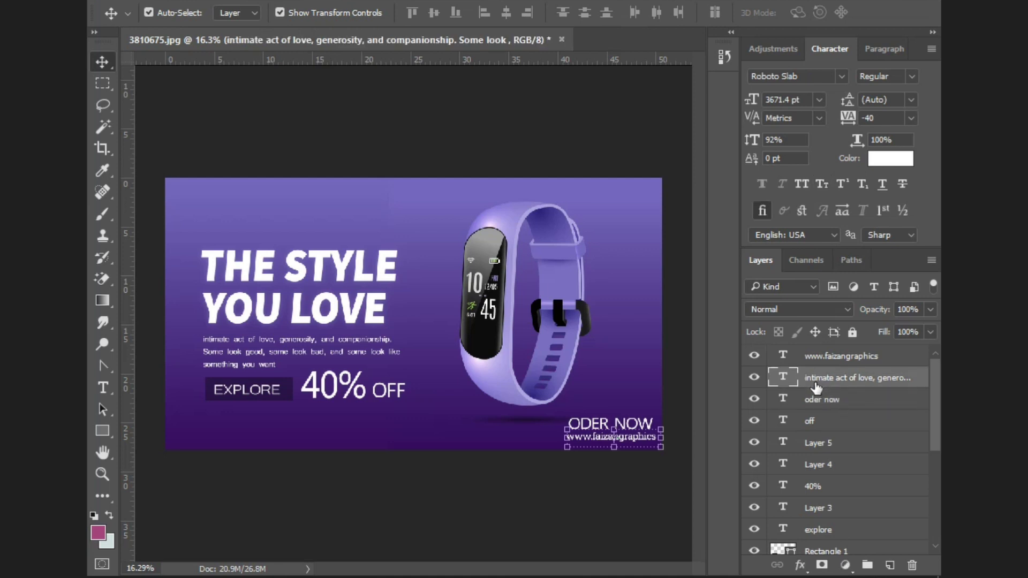
pyautogui.moveTo(825, 358); pyautogui.dragTo(823, 398)
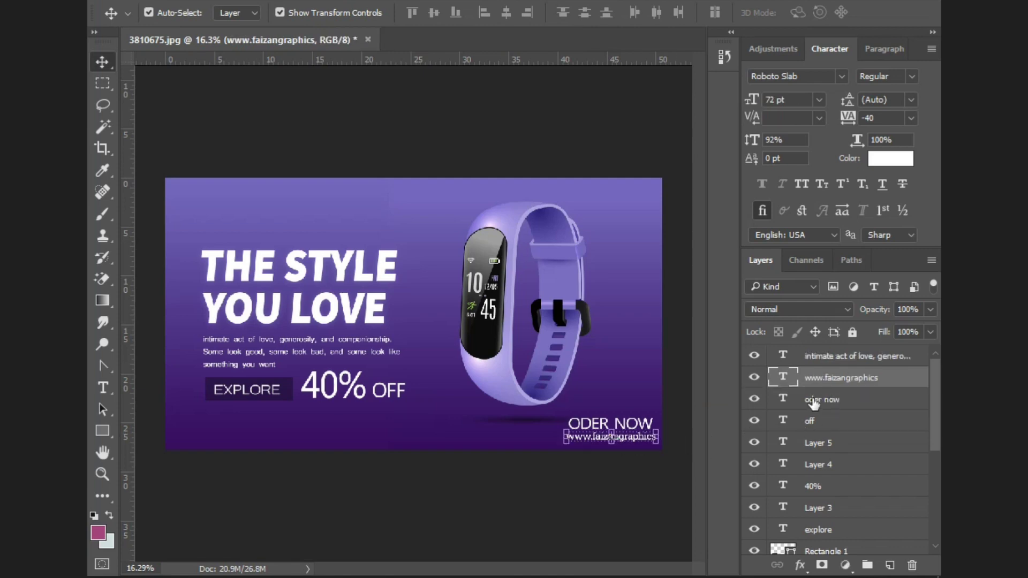
pyautogui.keyDown('shift'); pyautogui.click(808, 399); pyautogui.keyUp('shift')
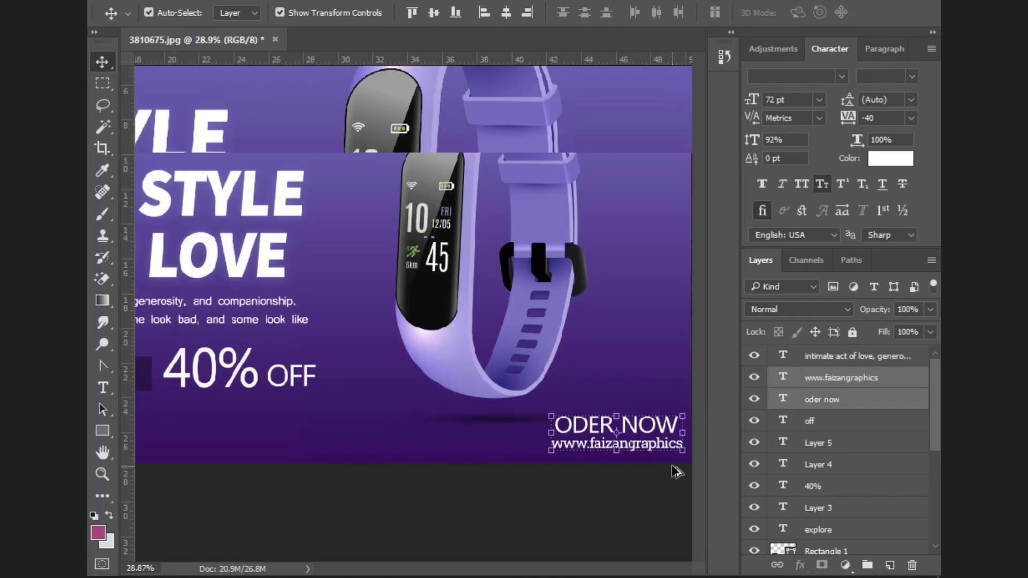
pyautogui.scroll(4, 678, 471)
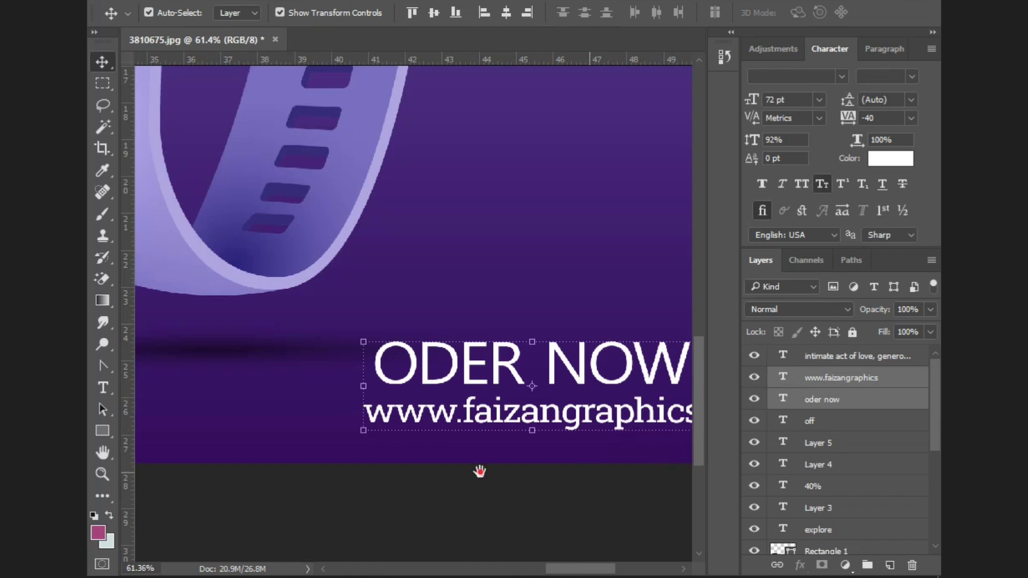
pyautogui.moveTo(479, 471); pyautogui.dragTo(349, 469)
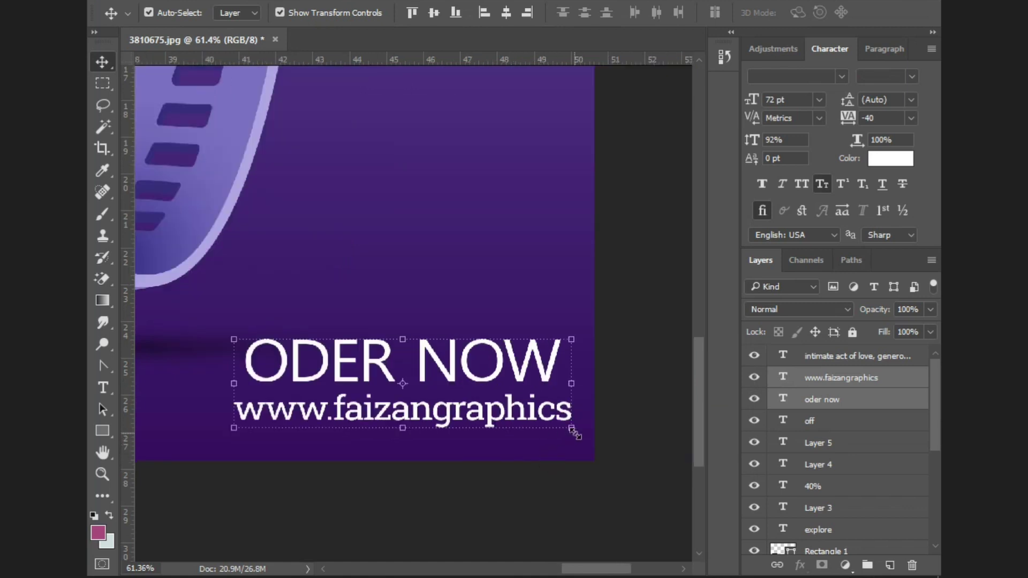
pyautogui.moveTo(572, 428); pyautogui.dragTo(540, 401)
pyautogui.moveTo(586, 449); pyautogui.dragTo(587, 448)
pyautogui.press('Return')
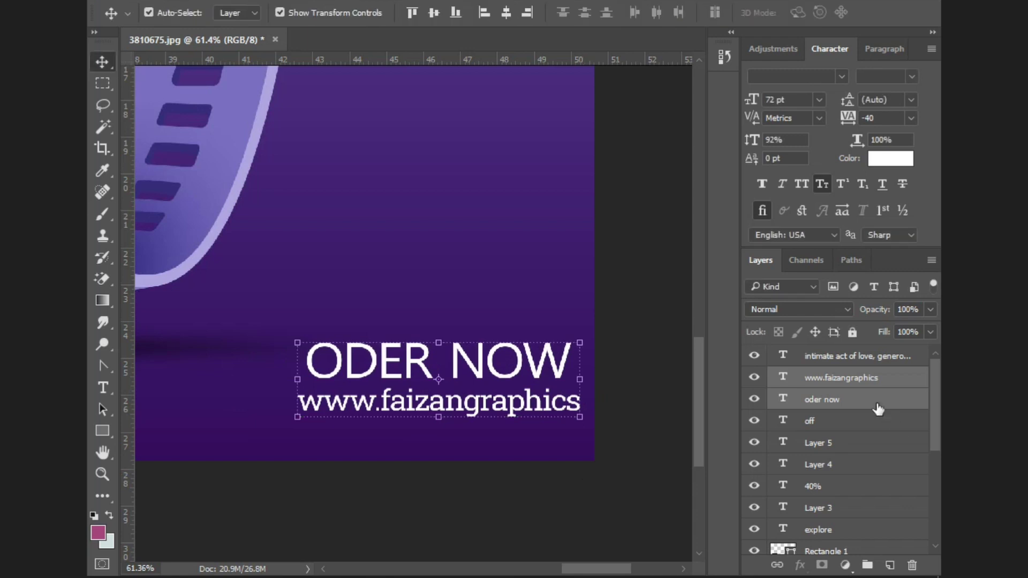
pyautogui.click(800, 384)
pyautogui.doubleClick(800, 381)
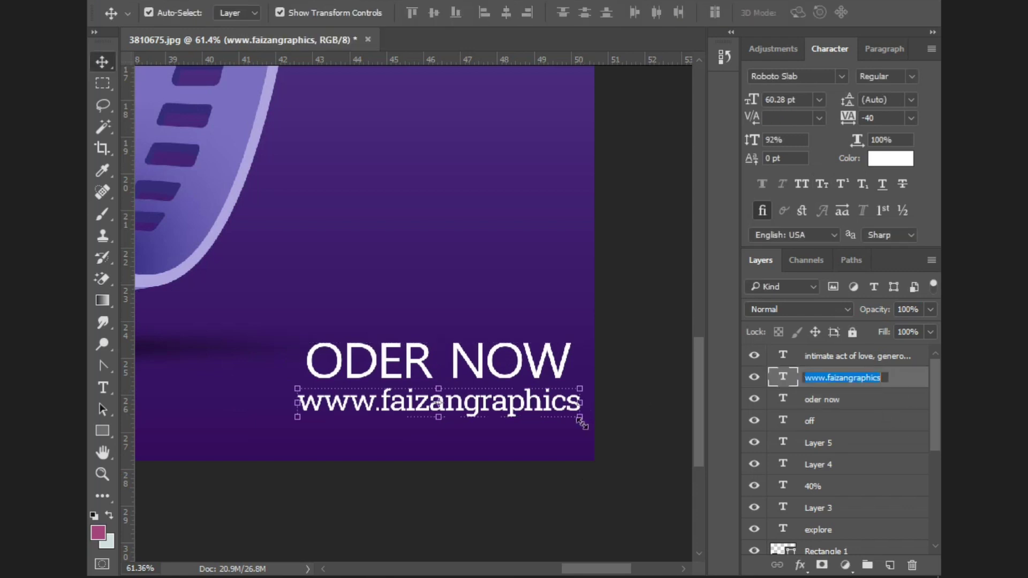
pyautogui.press('Return')
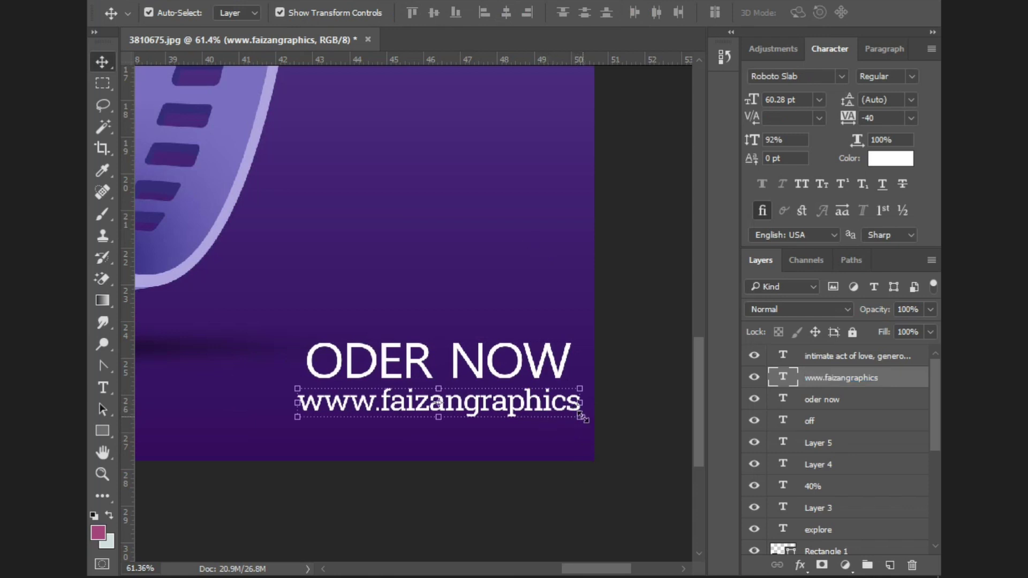
pyautogui.moveTo(581, 417); pyautogui.dragTo(492, 410)
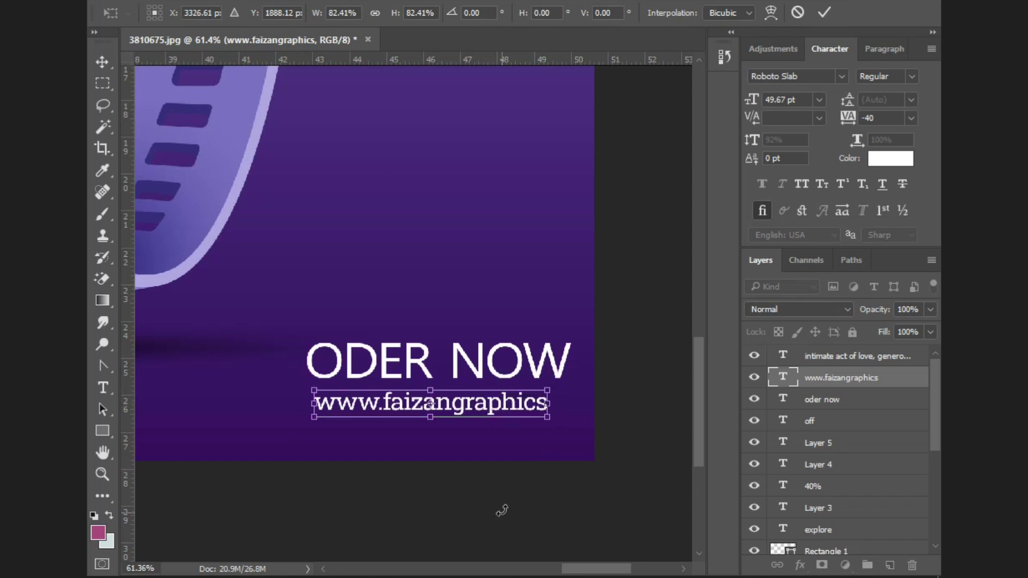
pyautogui.press('Return')
pyautogui.click(565, 454)
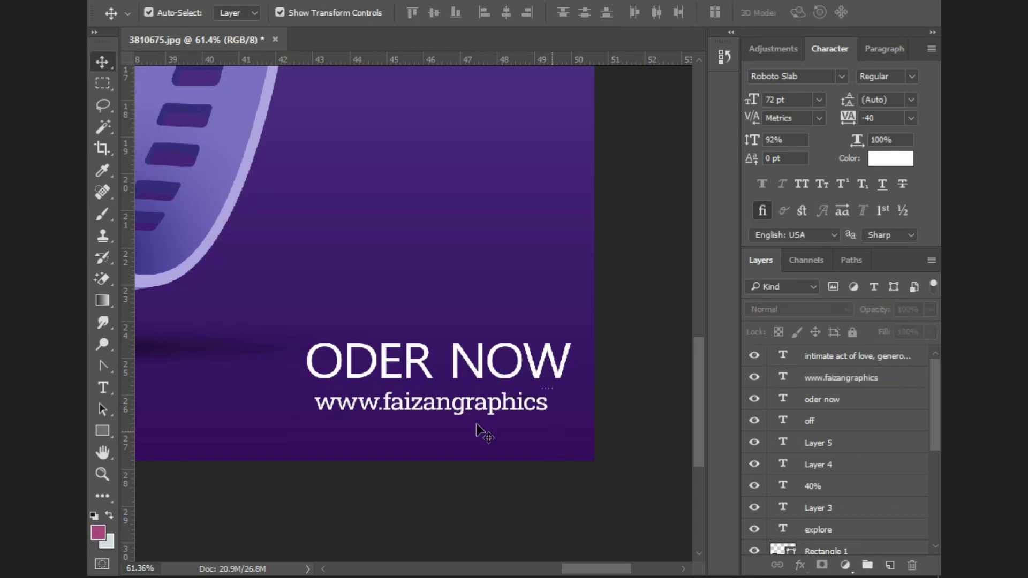
pyautogui.scroll(-4, 472, 423)
pyautogui.scroll(-2, 449, 452)
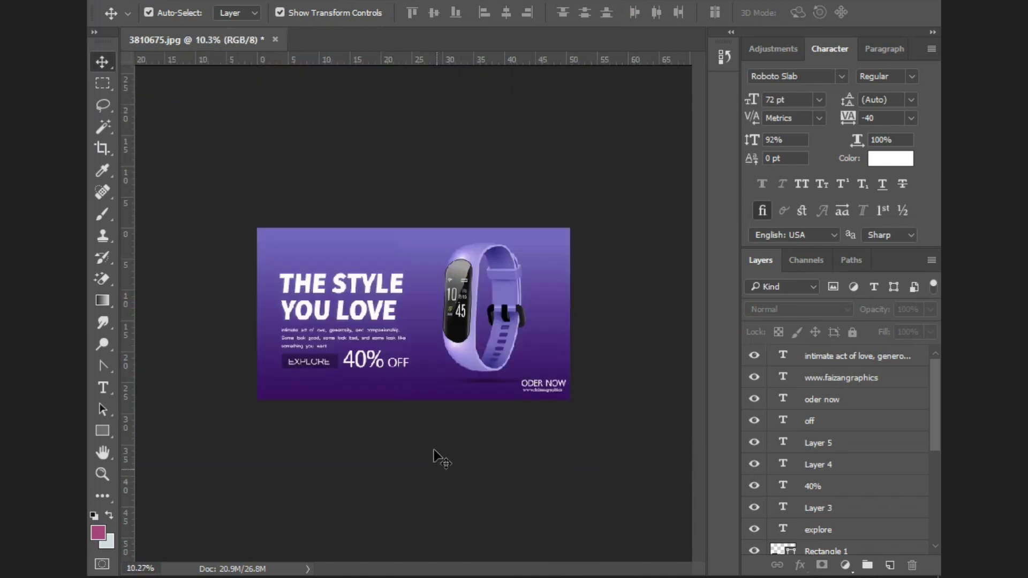
pyautogui.scroll(2, 434, 453)
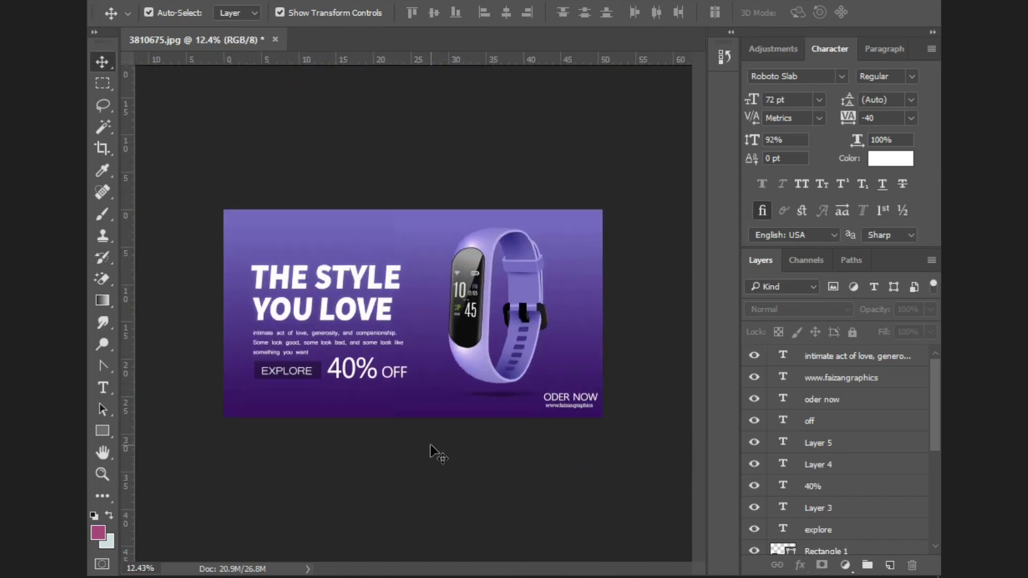
pyautogui.click(585, 401)
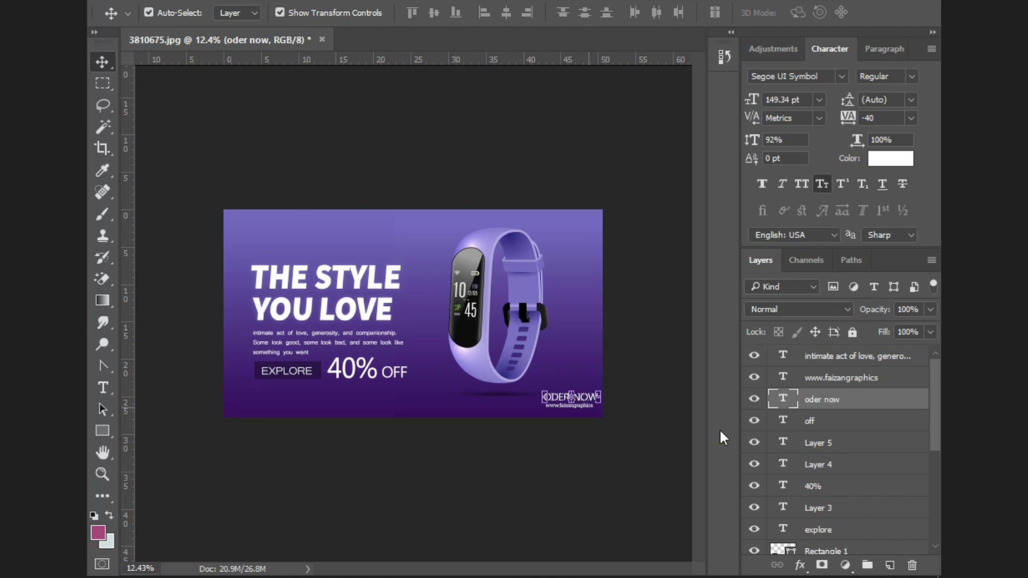
pyautogui.keyDown('ctrl'); pyautogui.click(827, 382); pyautogui.keyUp('ctrl')
pyautogui.click(616, 472)
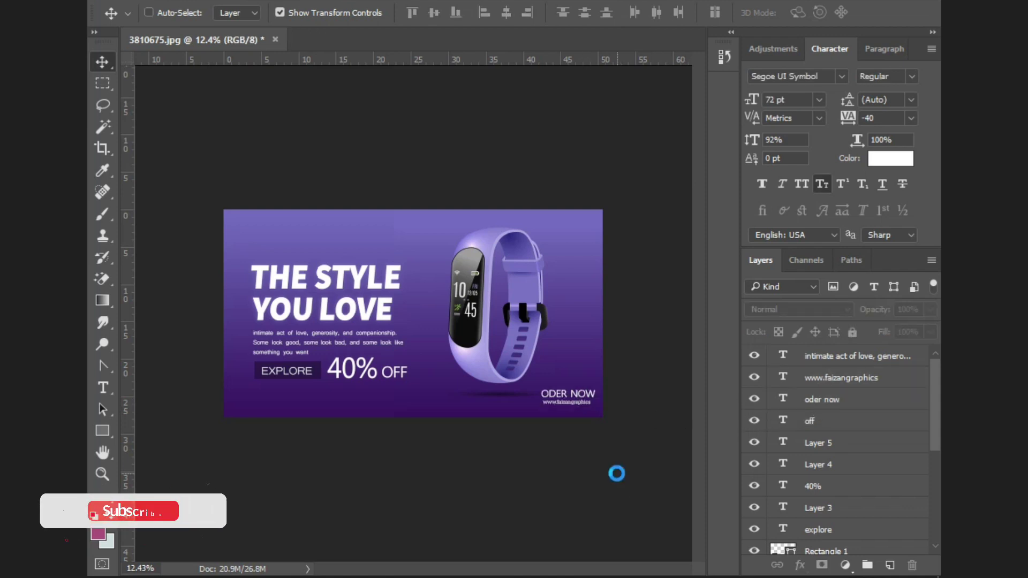
# Set up saving the banner under a new file on the Desktop in PNG format.
pyautogui.hotkey('ctrl', 'shift', 's')
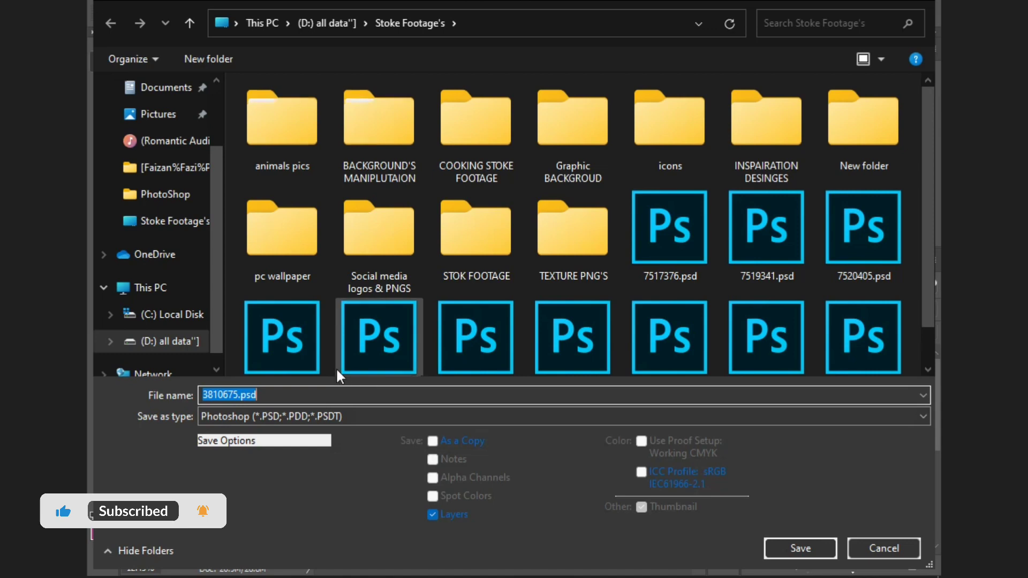
pyautogui.click(158, 114)
pyautogui.scroll(2, 158, 126)
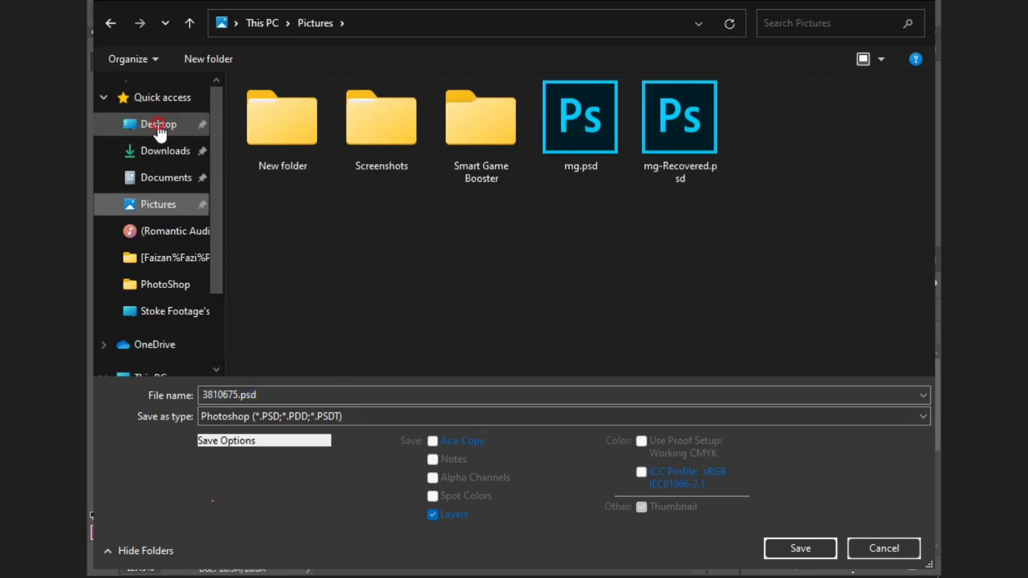
pyautogui.click(159, 125)
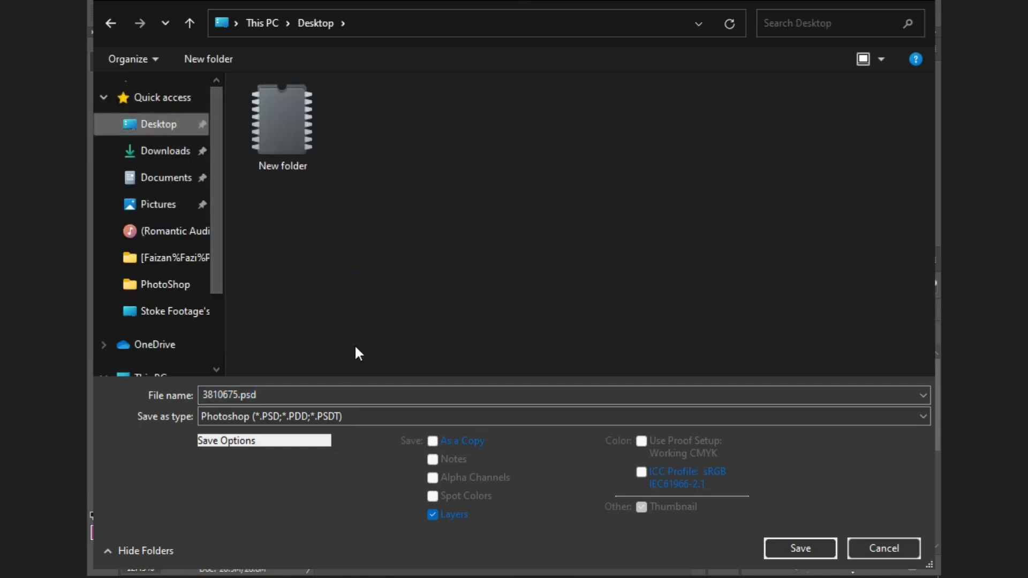
pyautogui.click(369, 424)
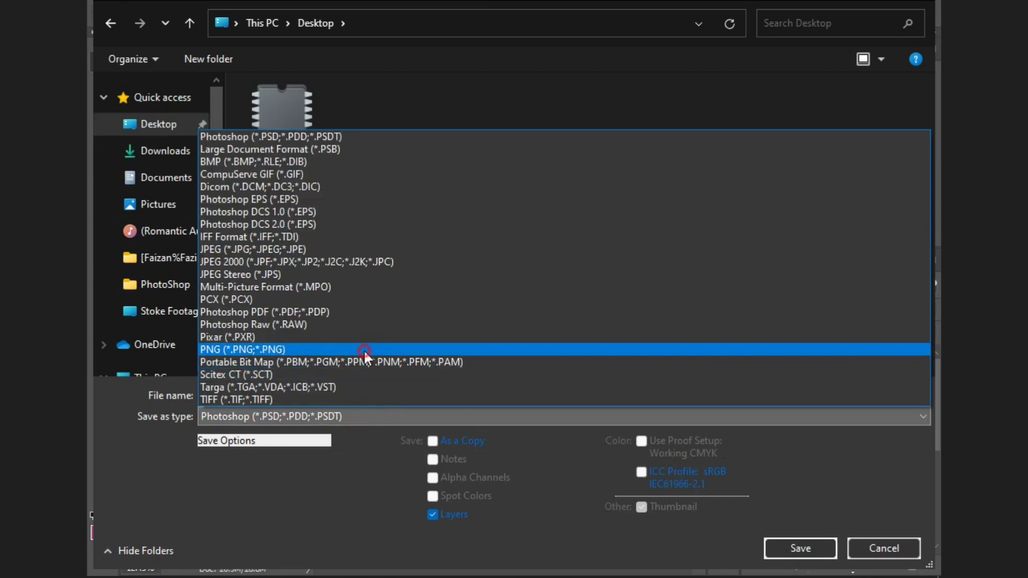
pyautogui.click(366, 348)
# Save over "graphics designer.png" with the large file size (fastest saving) option, and open the saved image from the desktop.
pyautogui.click(372, 128)
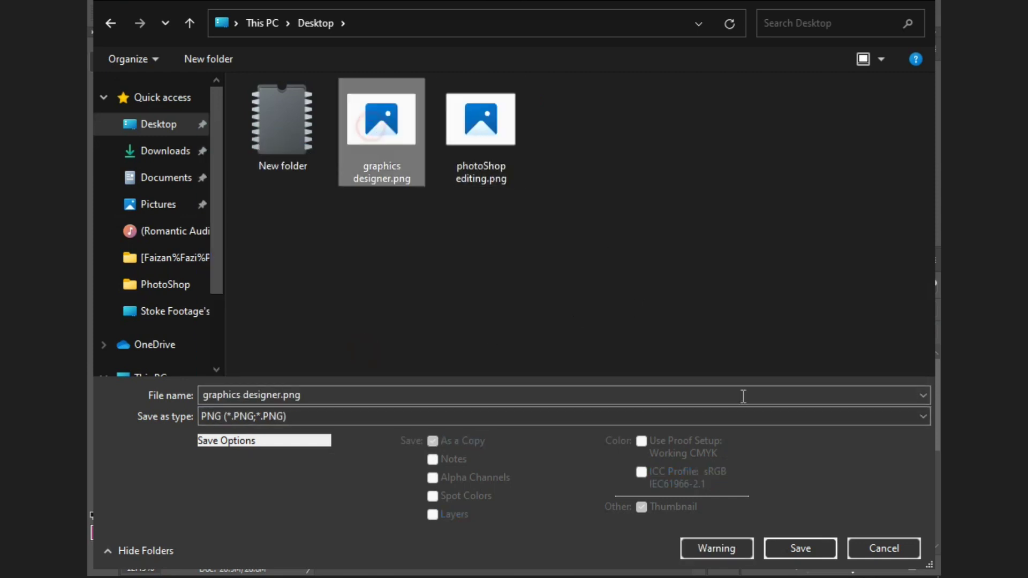
pyautogui.click(819, 540)
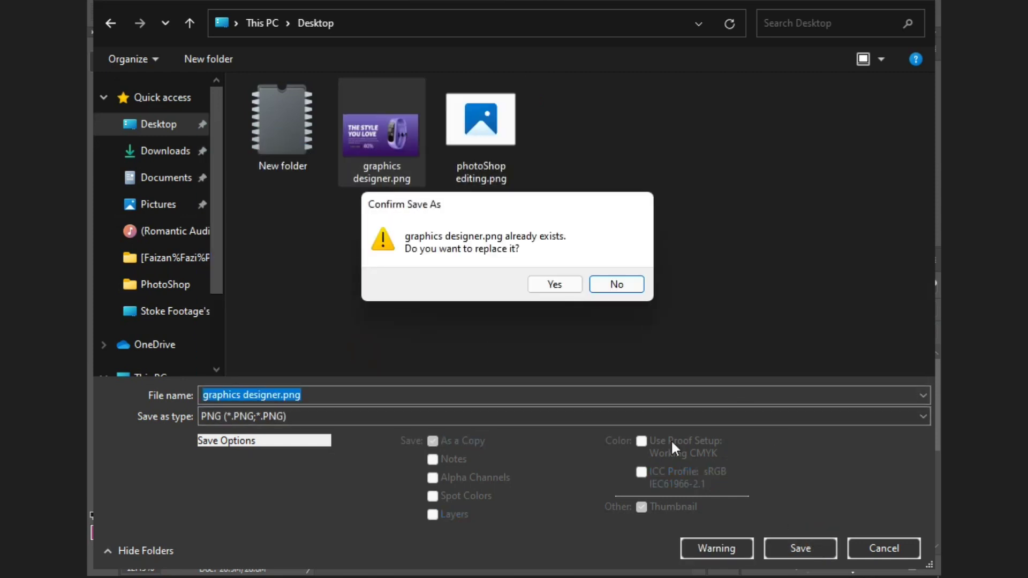
pyautogui.click(571, 284)
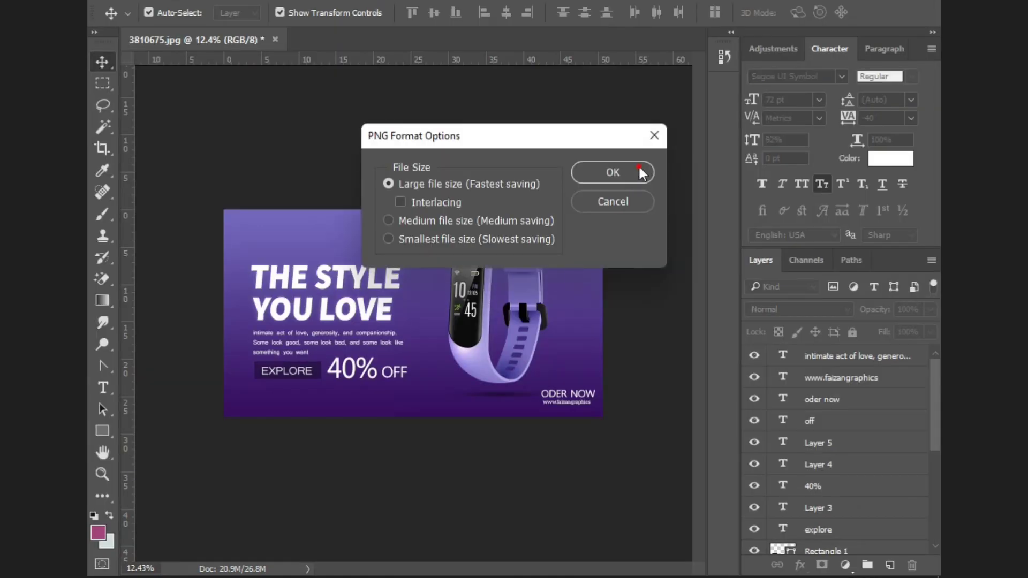
pyautogui.click(641, 171)
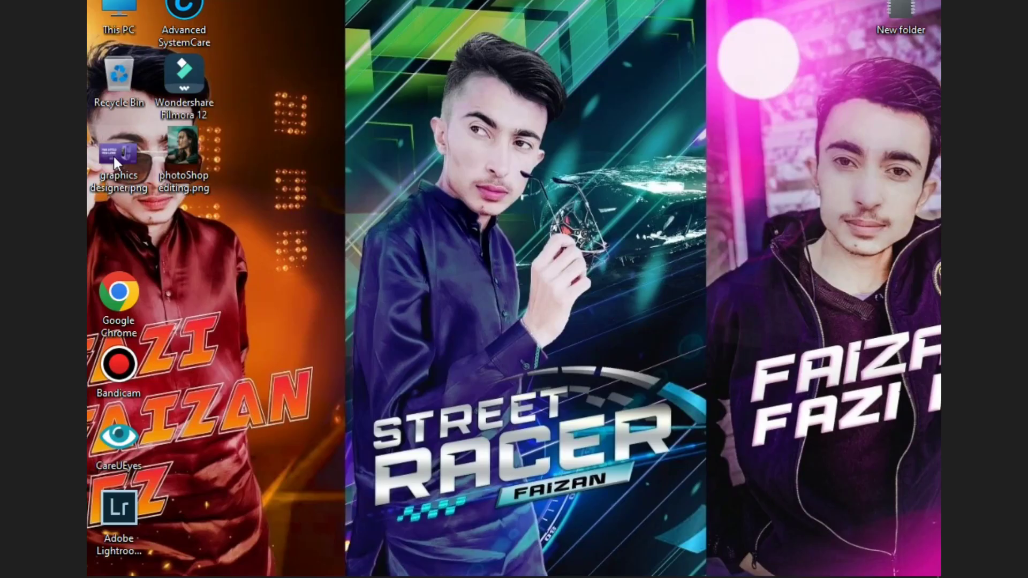
pyautogui.doubleClick(114, 157)
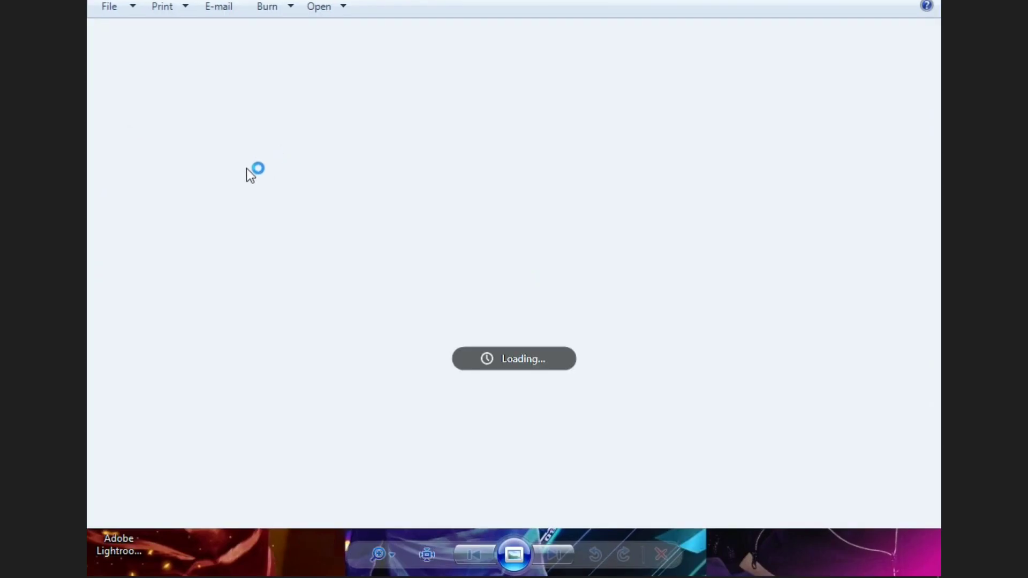